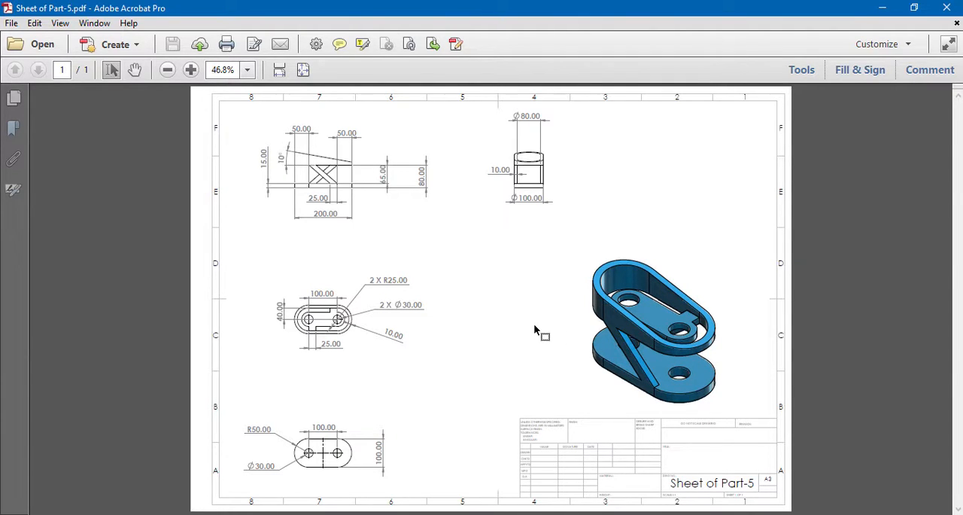
- Leave the Part-5 drawing PDF, switch to SOLIDWORKS and create a new part document
{"action": "left_click", "coordinate": [882, 8]}
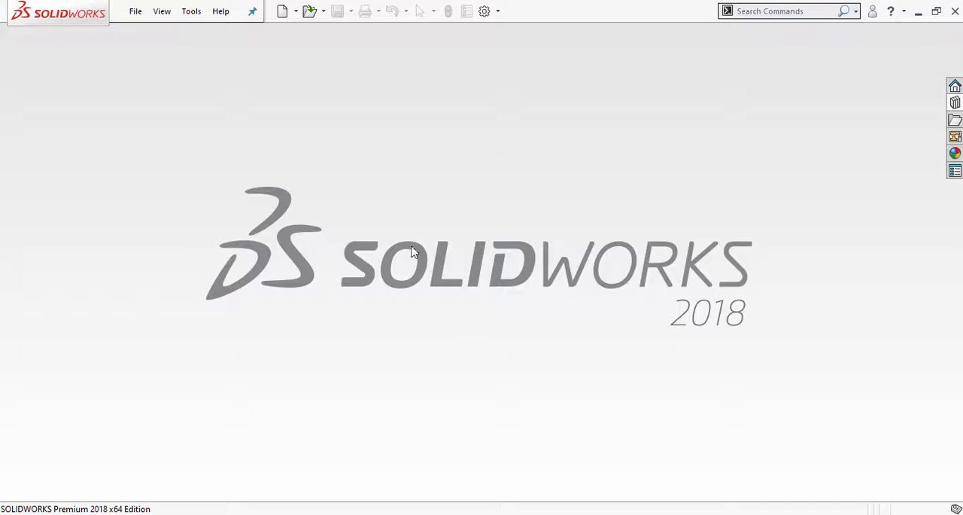
{"action": "left_click", "coordinate": [284, 13]}
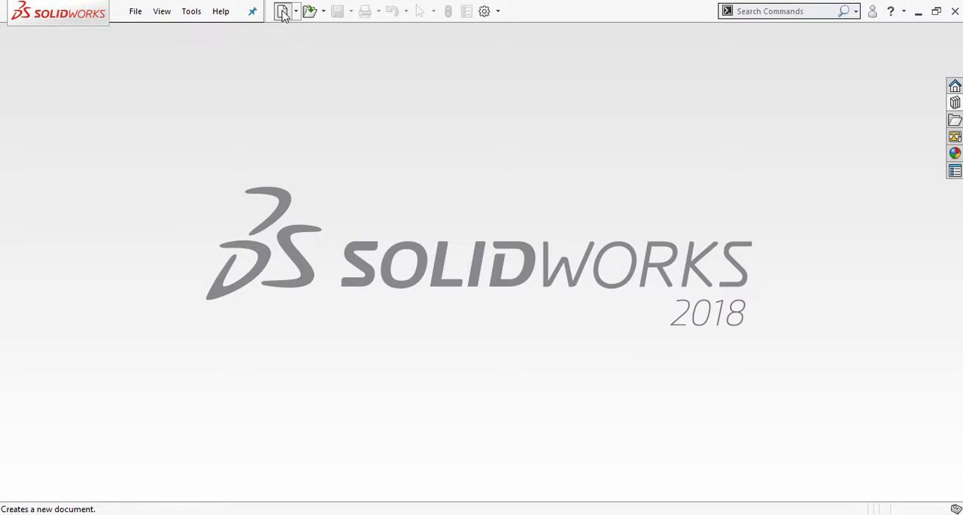
{"action": "left_click", "coordinate": [294, 206]}
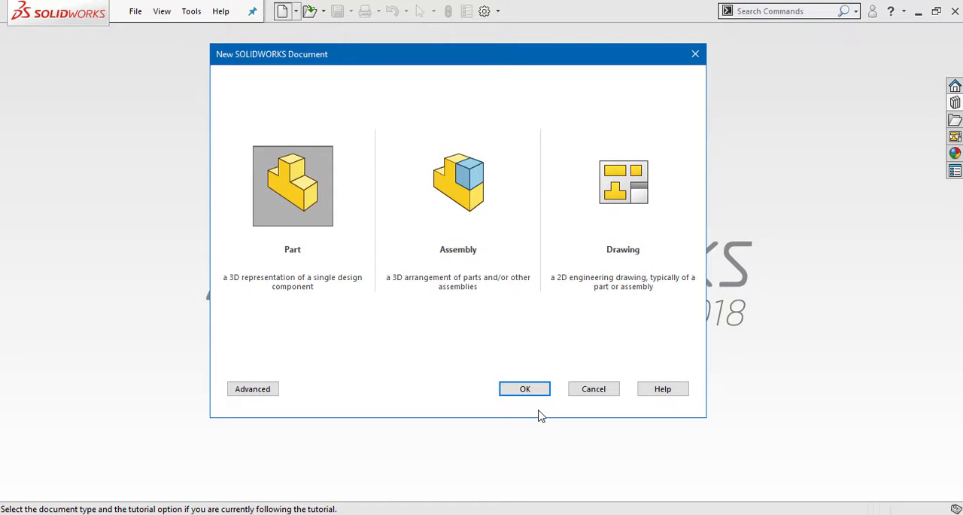
{"action": "left_click", "coordinate": [525, 390]}
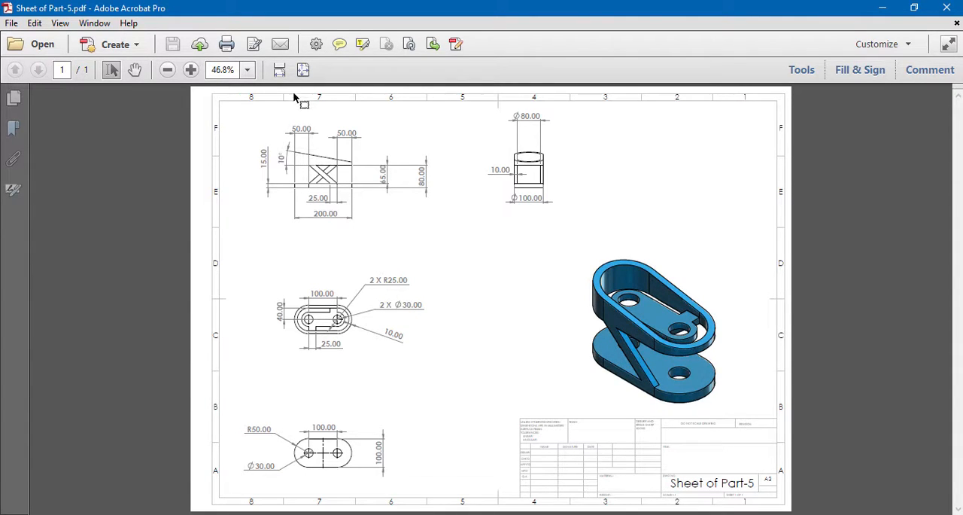
- Examine the dimensioned views and the isometric view of the Part-5 drawing sheet in Adobe Acrobat at 125% zoom
{"action": "left_click", "coordinate": [246, 69]}
{"action": "left_click", "coordinate": [259, 171]}
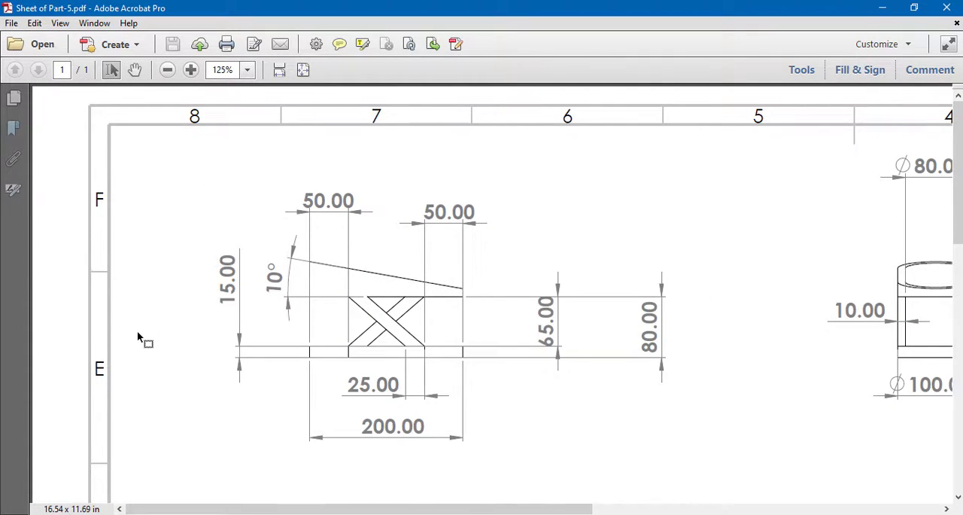
{"action": "scroll", "coordinate": [138, 333], "scroll_direction": "down", "scroll_amount": 10}
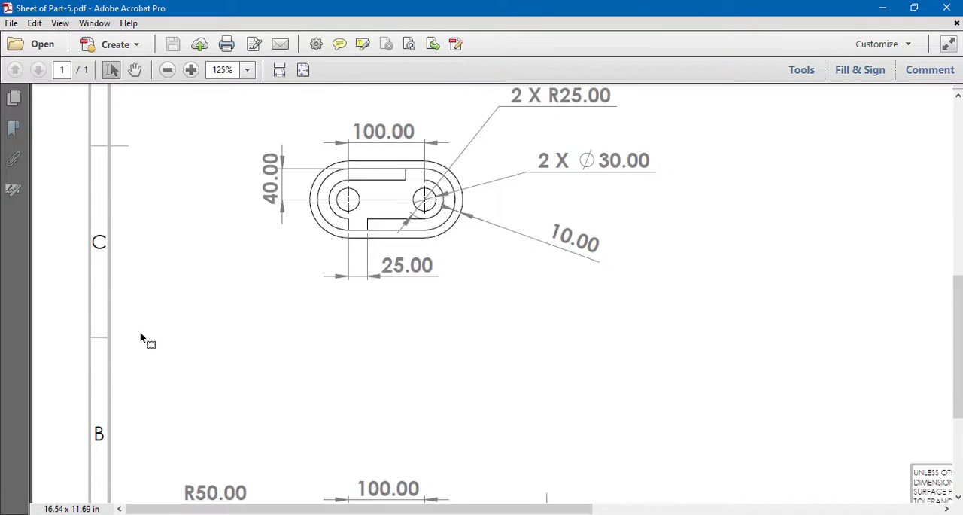
{"action": "scroll", "coordinate": [140, 338], "scroll_direction": "down", "scroll_amount": 5}
{"action": "middle_click_drag", "start_coordinate": [338, 211], "coordinate": [349, 212]}
{"action": "scroll", "coordinate": [350, 211], "scroll_direction": "up", "scroll_amount": 5}
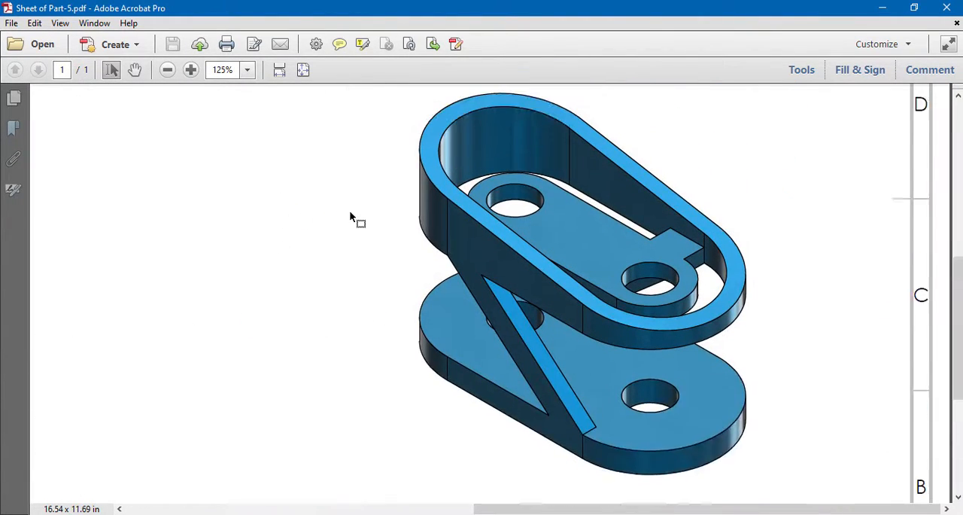
{"action": "scroll", "coordinate": [349, 210], "scroll_direction": "up", "scroll_amount": 1}
{"action": "scroll", "coordinate": [349, 210], "scroll_direction": "down", "scroll_amount": 1}
{"action": "middle_click", "coordinate": [362, 211]}
{"action": "middle_click", "coordinate": [361, 211]}
{"action": "scroll", "coordinate": [234, 213], "scroll_direction": "up", "scroll_amount": 9}
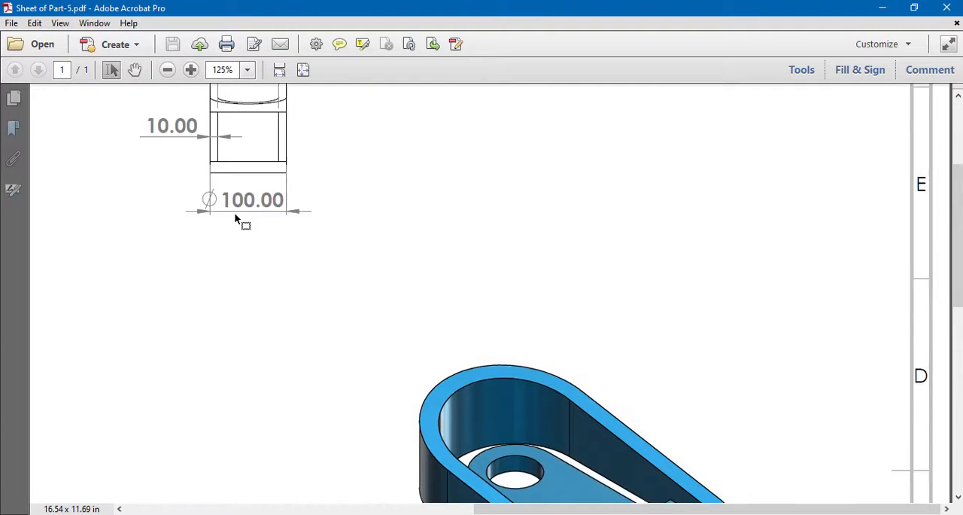
{"action": "middle_click_drag", "start_coordinate": [234, 213], "coordinate": [198, 211]}
{"action": "scroll", "coordinate": [199, 211], "scroll_direction": "up", "scroll_amount": 2}
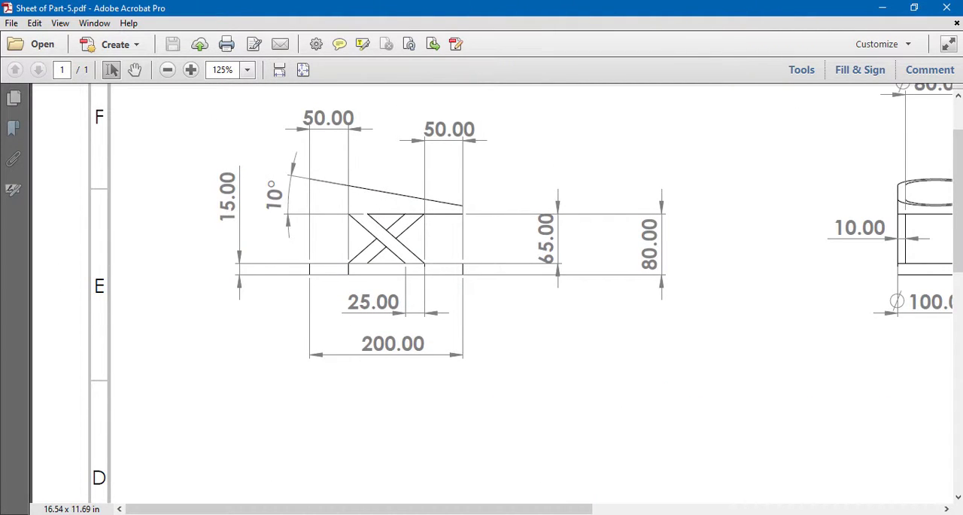
- Switch to SOLIDWORKS and apply the Plain White scene to the part
{"action": "left_click", "coordinate": [362, 513]}
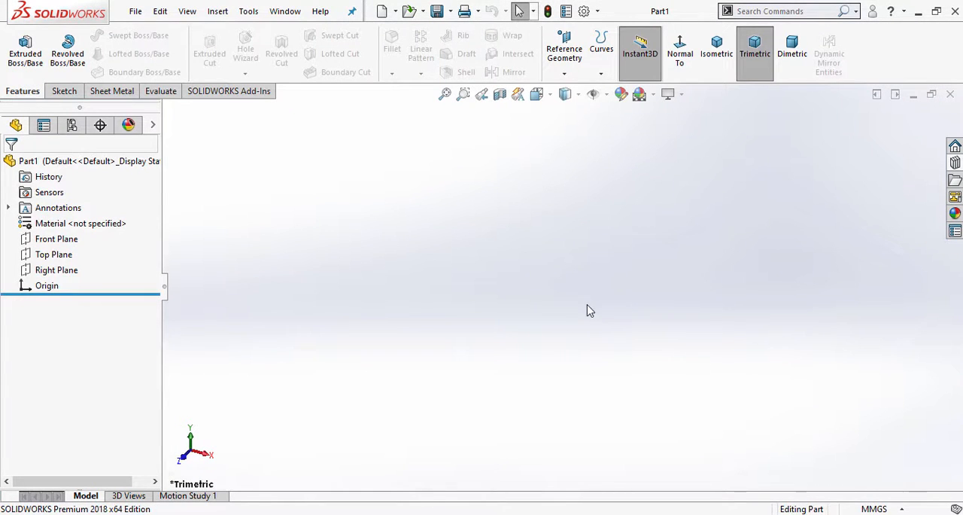
{"action": "left_click", "coordinate": [653, 95]}
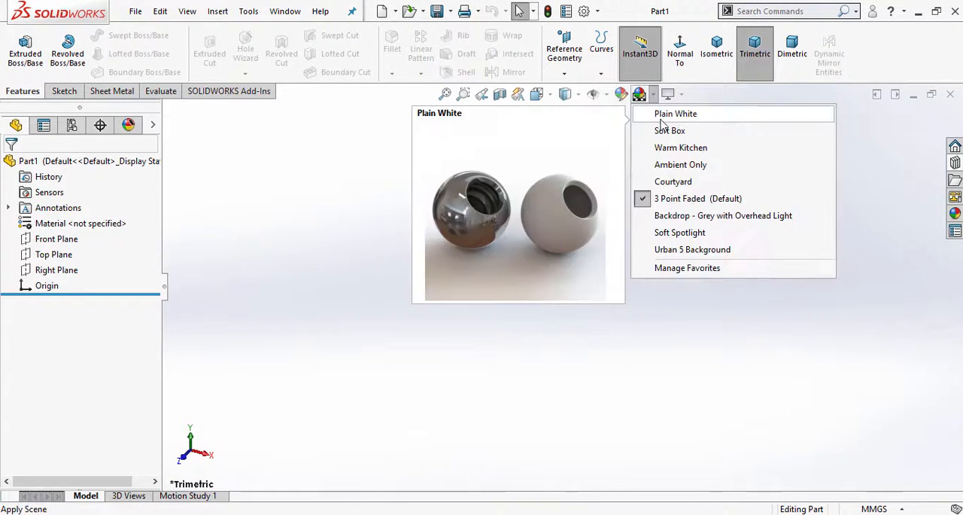
{"action": "left_click", "coordinate": [701, 118]}
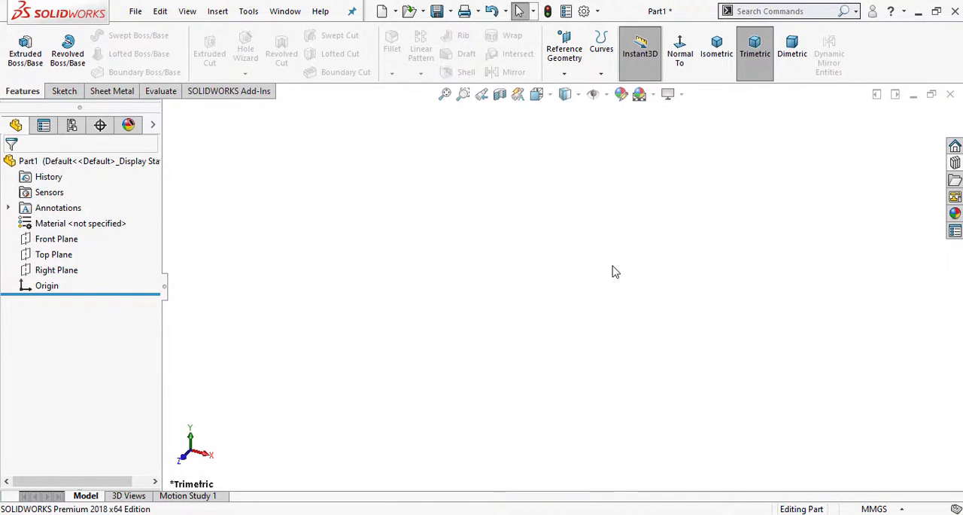
- Sketch a horizontal centerpoint straight slot on the Top Plane, centred on the origin, about 216 mm between arc centres and 54 mm wide
{"action": "left_click", "coordinate": [60, 254]}
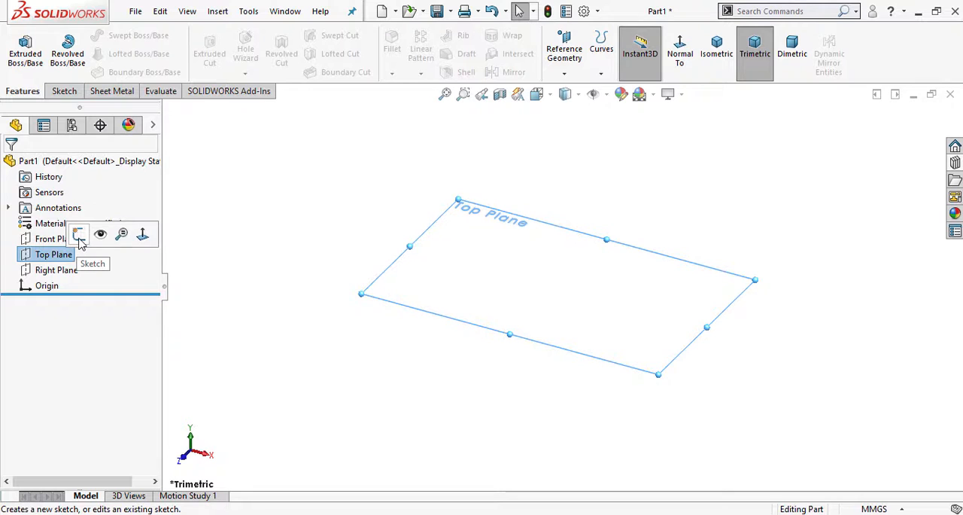
{"action": "left_click", "coordinate": [78, 235]}
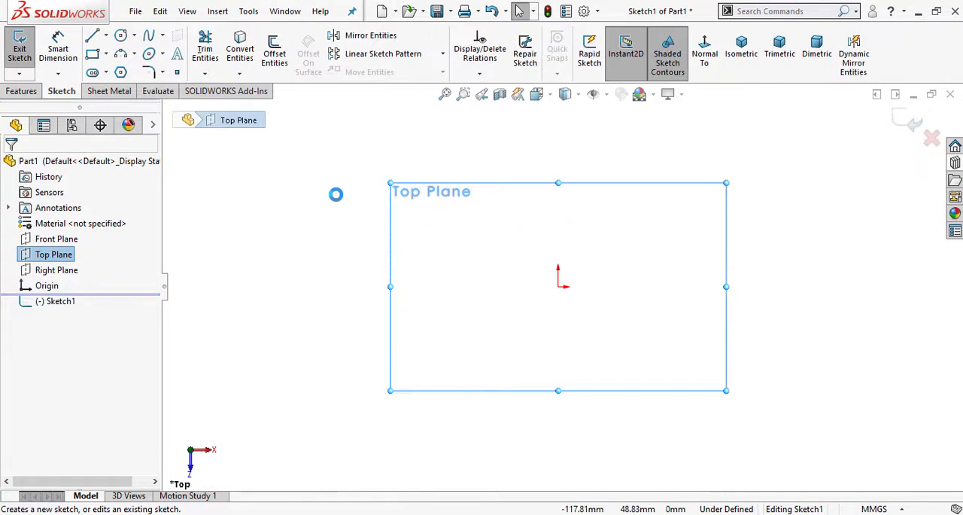
{"action": "left_click", "coordinate": [106, 73]}
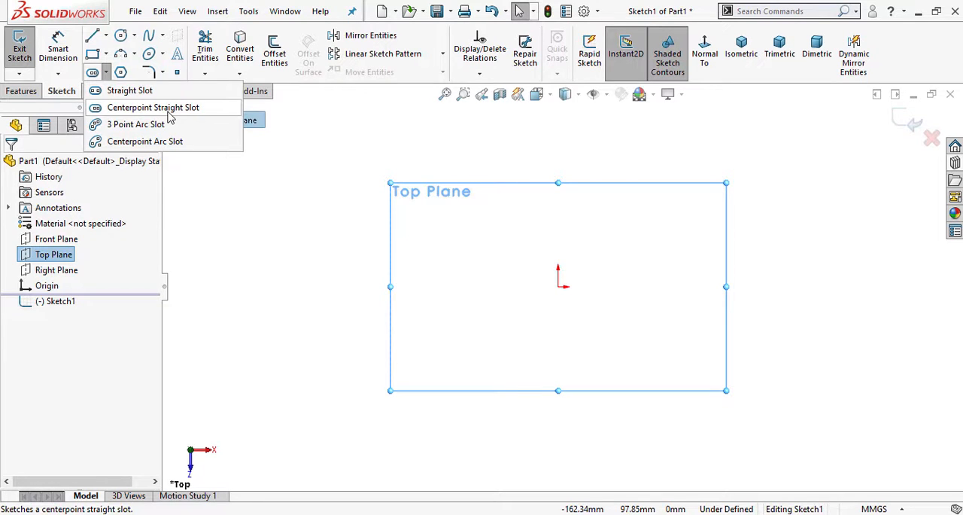
{"action": "left_click", "coordinate": [158, 107]}
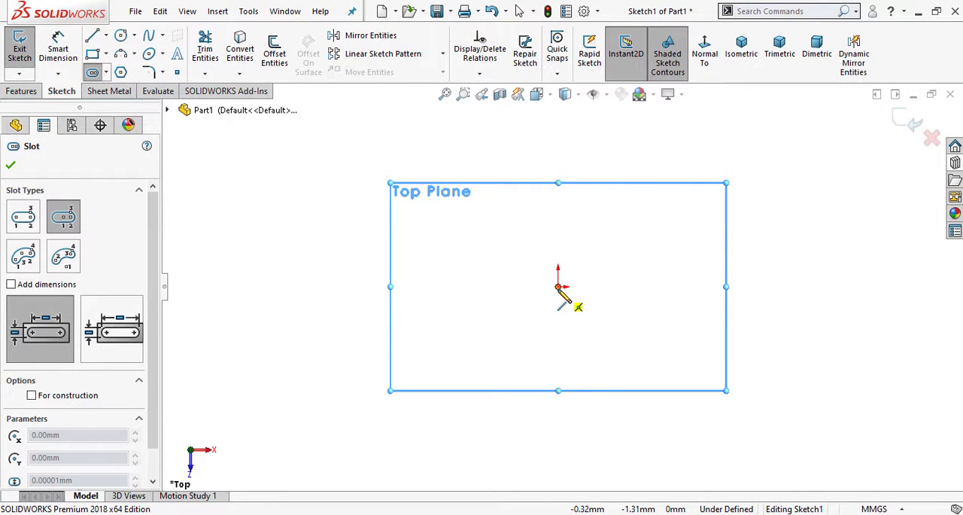
{"action": "left_click", "coordinate": [557, 286]}
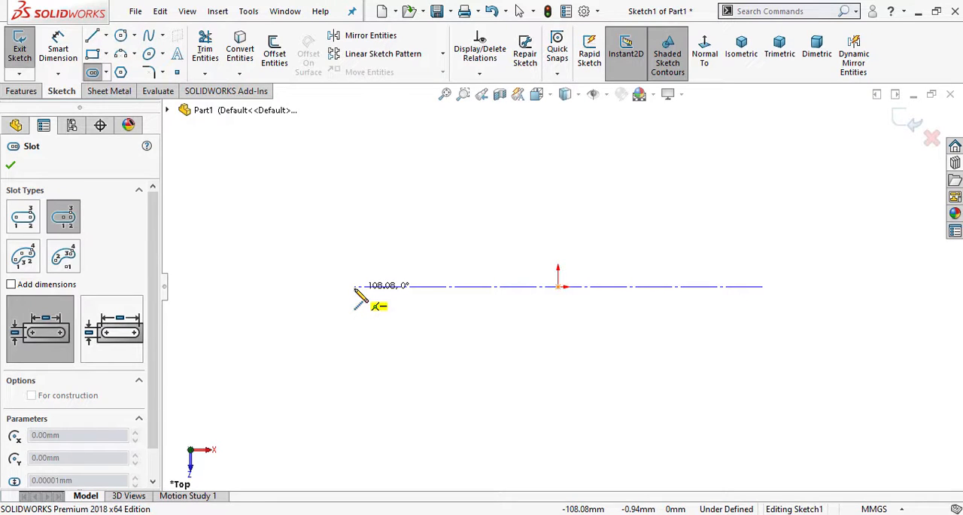
{"action": "left_click", "coordinate": [355, 287]}
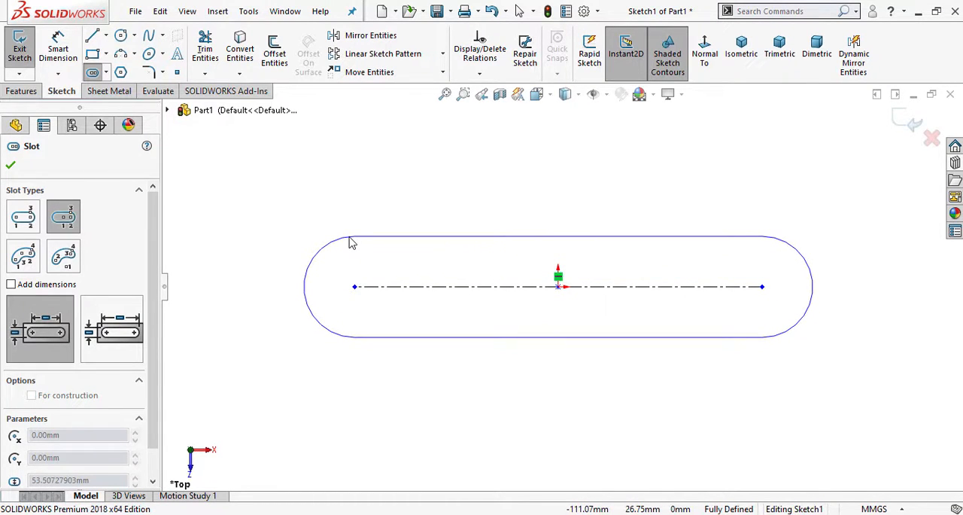
{"action": "left_click", "coordinate": [351, 243]}
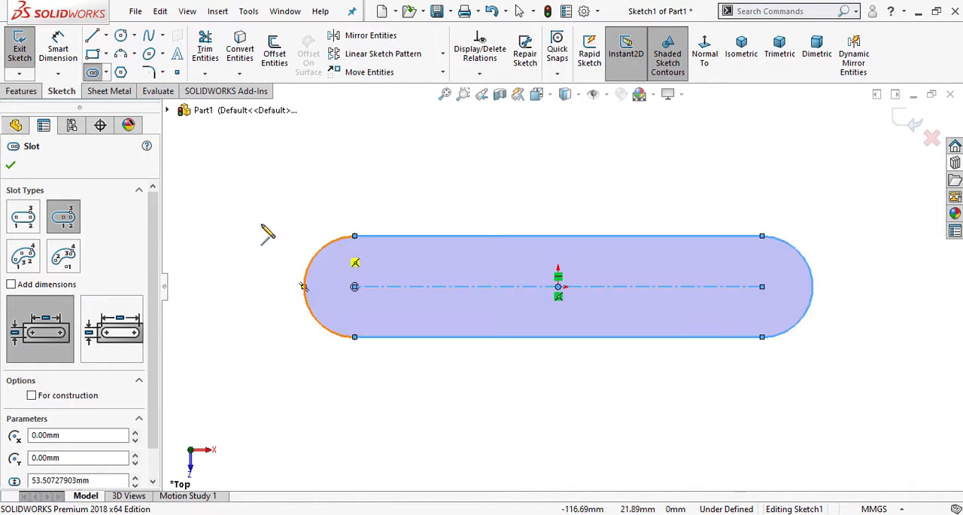
{"action": "left_click", "coordinate": [11, 168]}
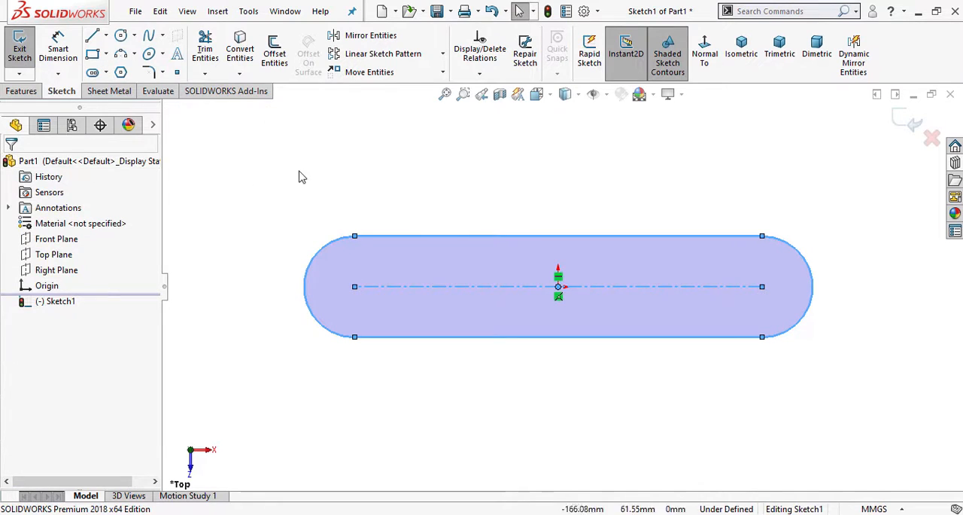
{"action": "left_click", "coordinate": [325, 174]}
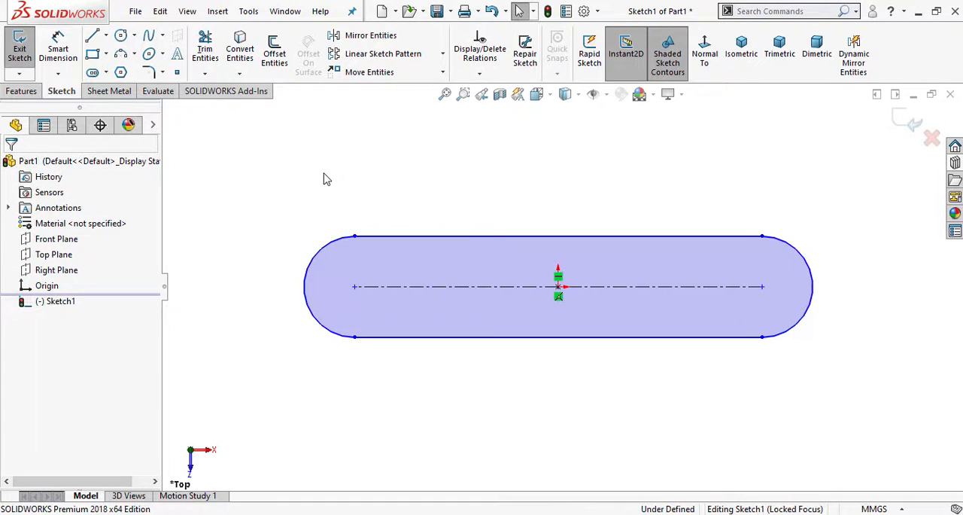
- Sketch corner rectangles outward from the slot's lower-left tangent point, about 32 by 29 mm, and from its upper-right tangent point
{"action": "scroll", "coordinate": [716, 174], "scroll_direction": "up", "scroll_amount": 1}
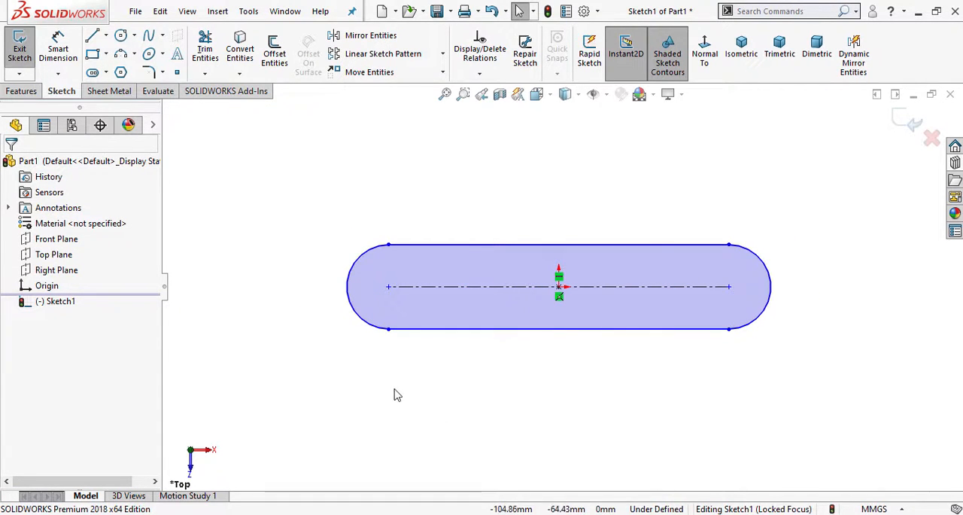
{"action": "left_click", "coordinate": [92, 55]}
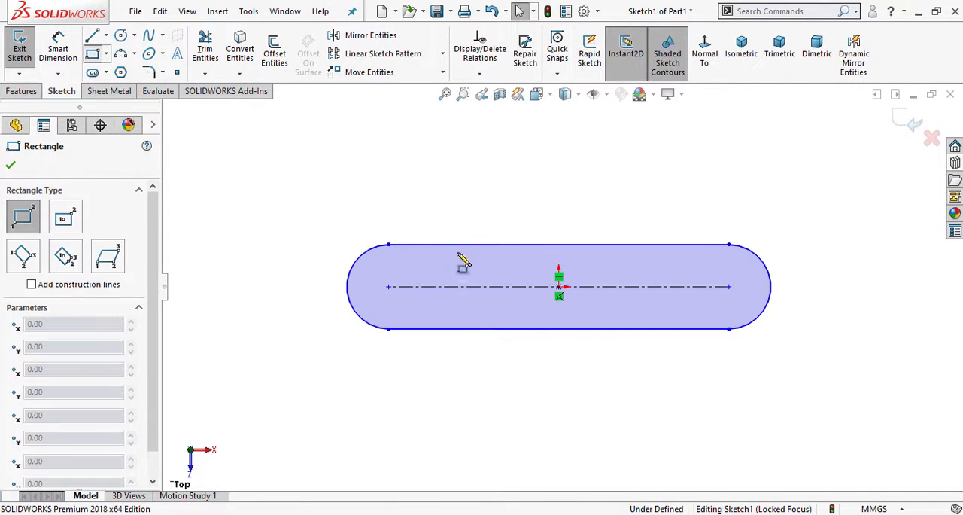
{"action": "left_click", "coordinate": [388, 330]}
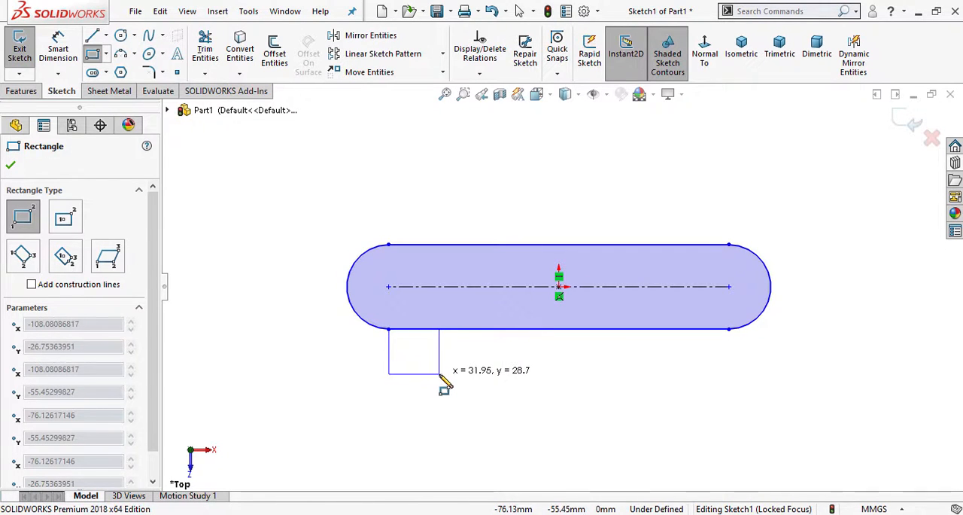
{"action": "left_click", "coordinate": [439, 375]}
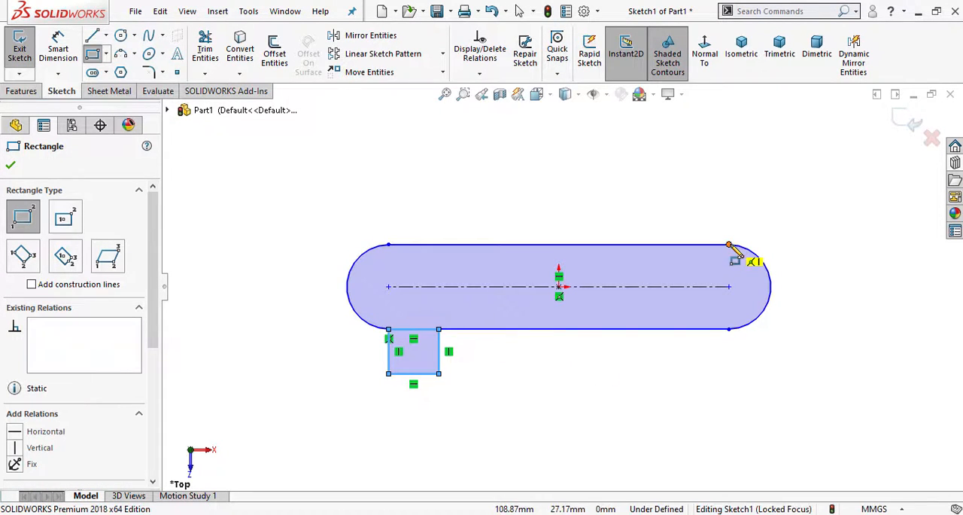
{"action": "left_click", "coordinate": [672, 201]}
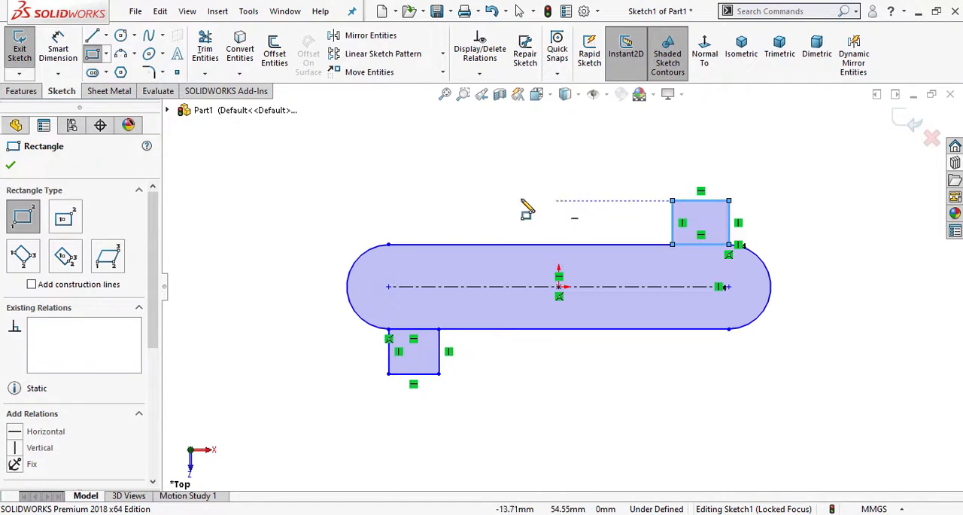
{"action": "right_click", "coordinate": [479, 159]}
{"action": "left_click", "coordinate": [519, 169]}
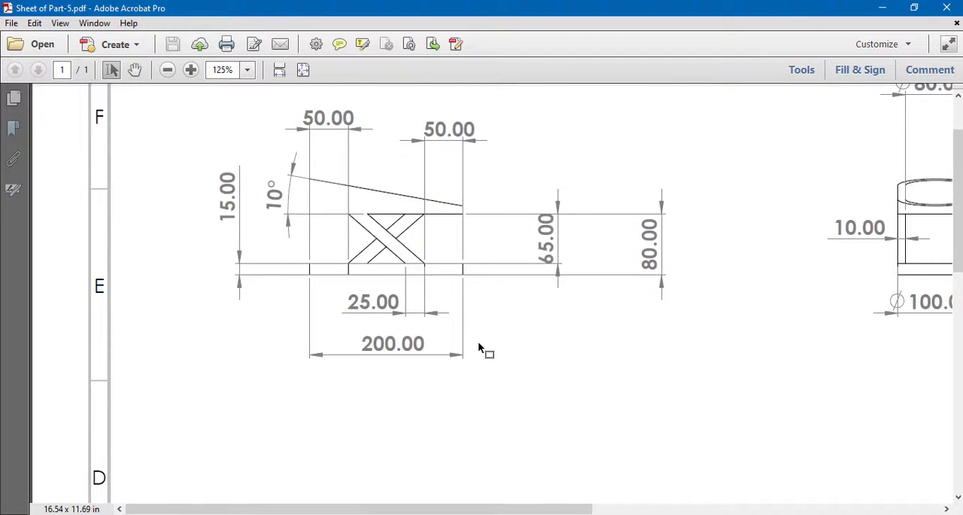
- Examine the slot, tab and hole dimensions of the top view on the drawing sheet in Adobe Acrobat at 200% zoom
{"action": "scroll", "coordinate": [479, 344], "scroll_direction": "down", "scroll_amount": 12}
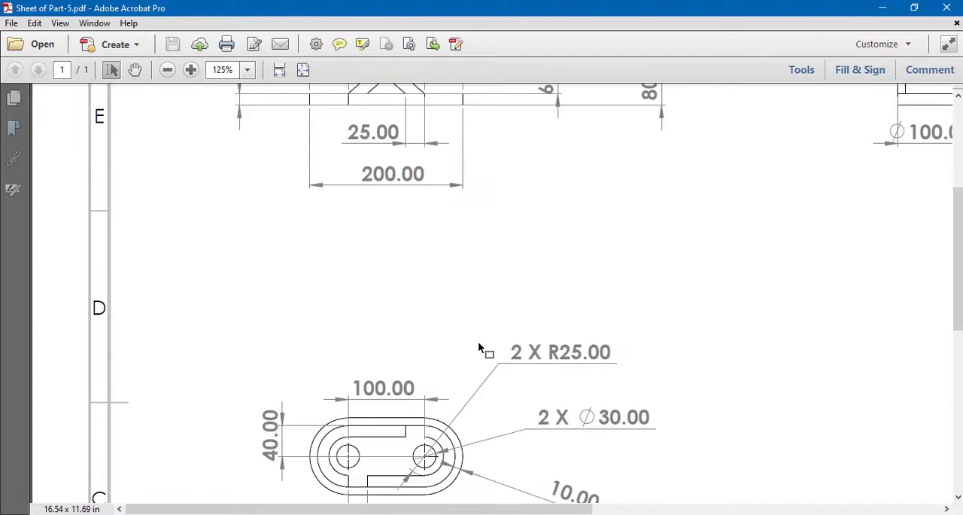
{"action": "scroll", "coordinate": [452, 322], "scroll_direction": "up", "scroll_amount": 1}
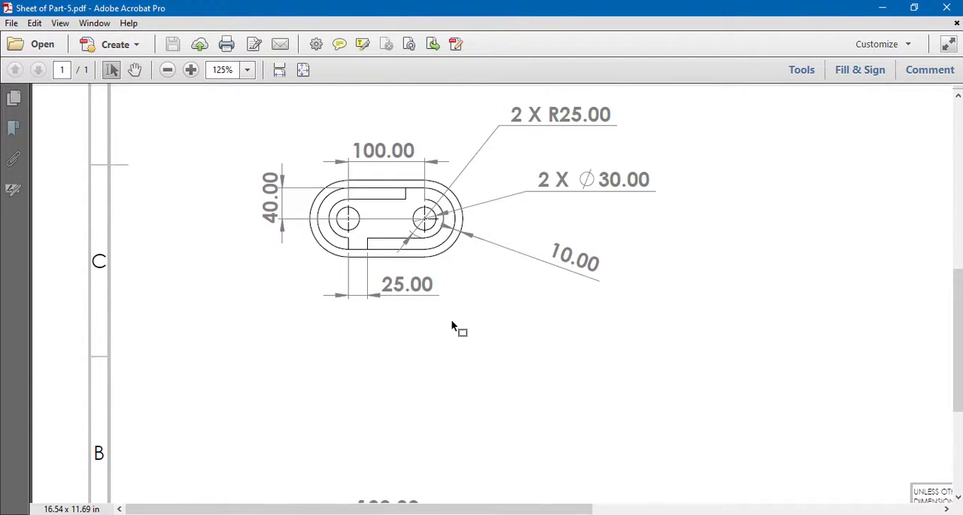
{"action": "left_click", "coordinate": [247, 69]}
{"action": "left_click", "coordinate": [248, 194]}
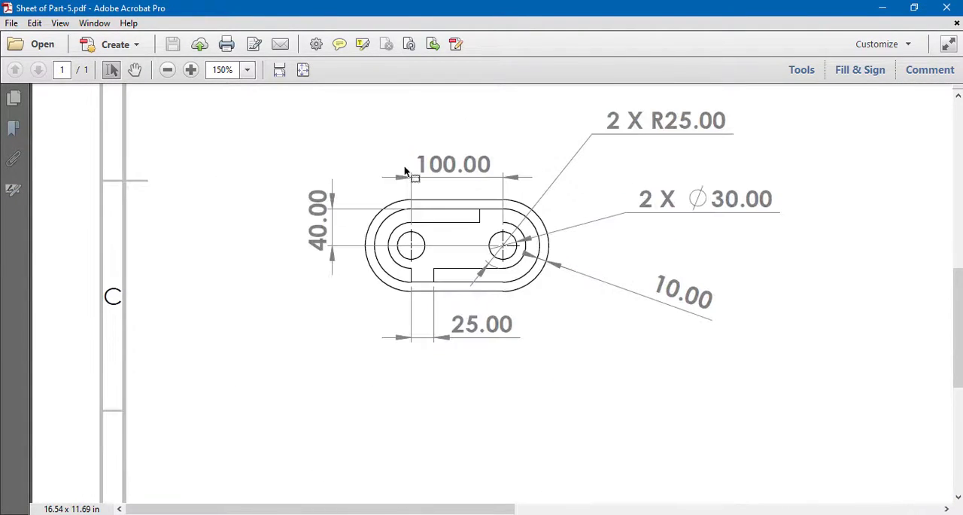
{"action": "scroll", "coordinate": [407, 167], "scroll_direction": "up", "scroll_amount": 1}
{"action": "left_click", "coordinate": [191, 70]}
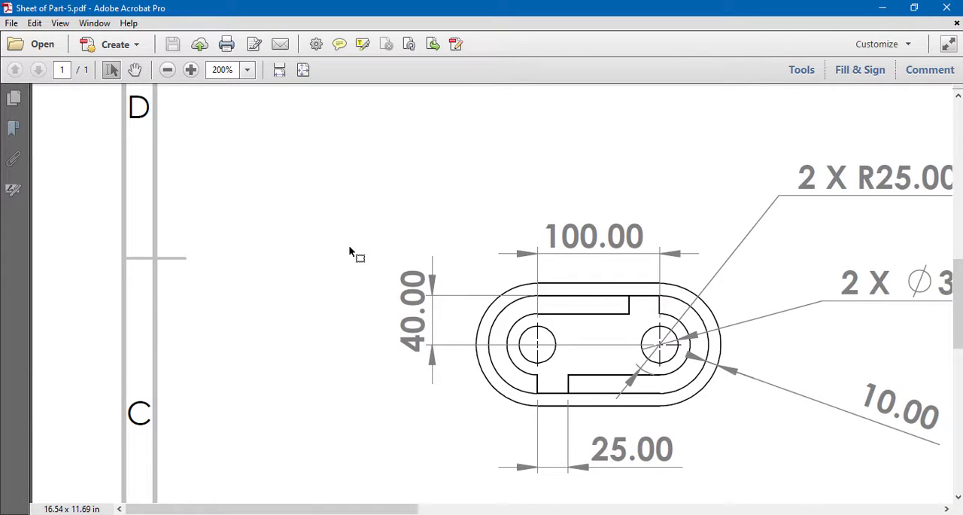
{"action": "left_click_drag", "start_coordinate": [362, 509], "coordinate": [420, 497]}
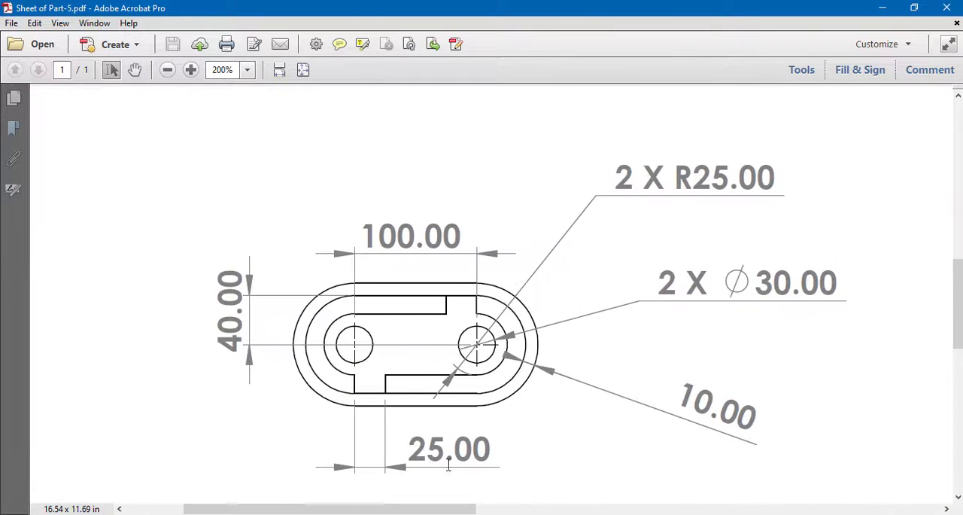
{"action": "scroll", "coordinate": [588, 464], "scroll_direction": "down", "scroll_amount": 1}
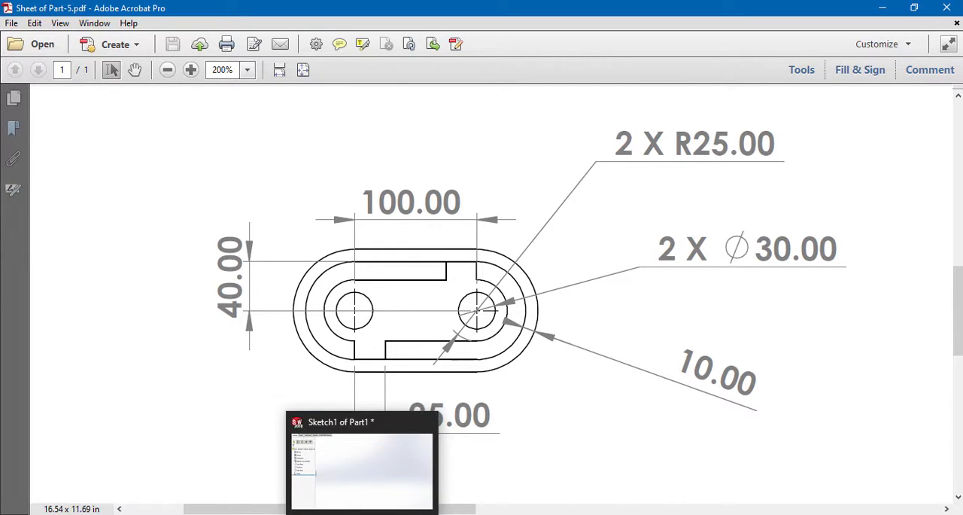
- Switch to SOLIDWORKS and sketch a circle on each slot arc centre, the left one about 29 mm in diameter
{"action": "left_click", "coordinate": [362, 514]}
{"action": "left_click", "coordinate": [121, 35]}
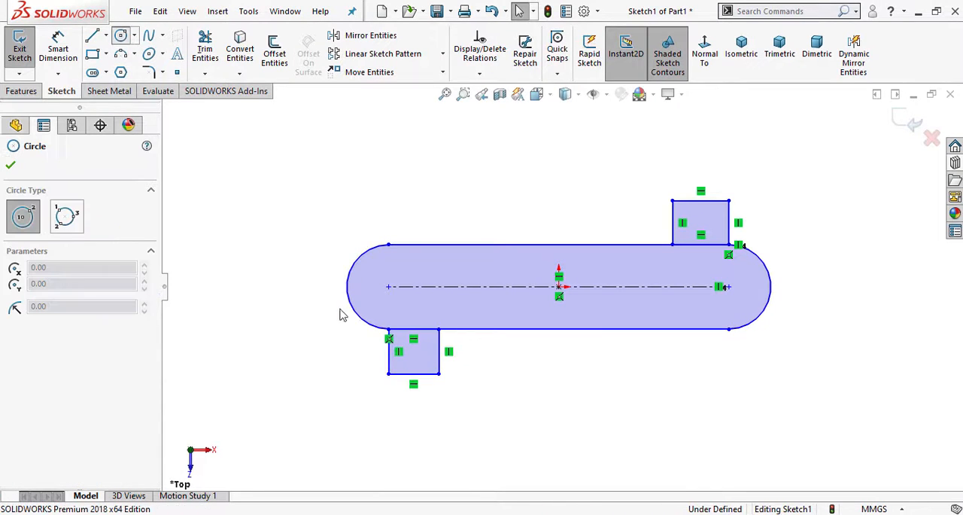
{"action": "left_click", "coordinate": [388, 286]}
{"action": "left_click", "coordinate": [409, 280]}
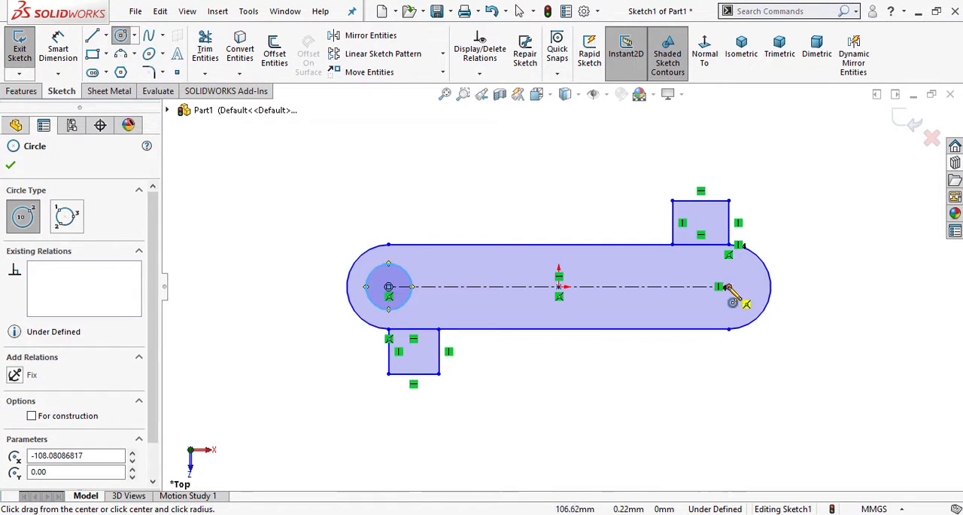
{"action": "left_click", "coordinate": [728, 287]}
{"action": "left_click", "coordinate": [727, 263]}
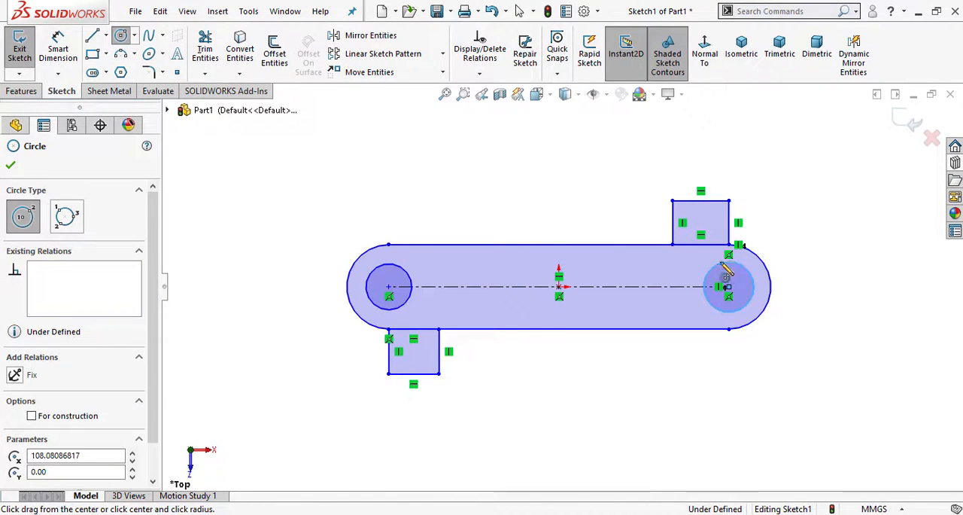
{"action": "right_click", "coordinate": [494, 161]}
{"action": "left_click", "coordinate": [520, 164]}
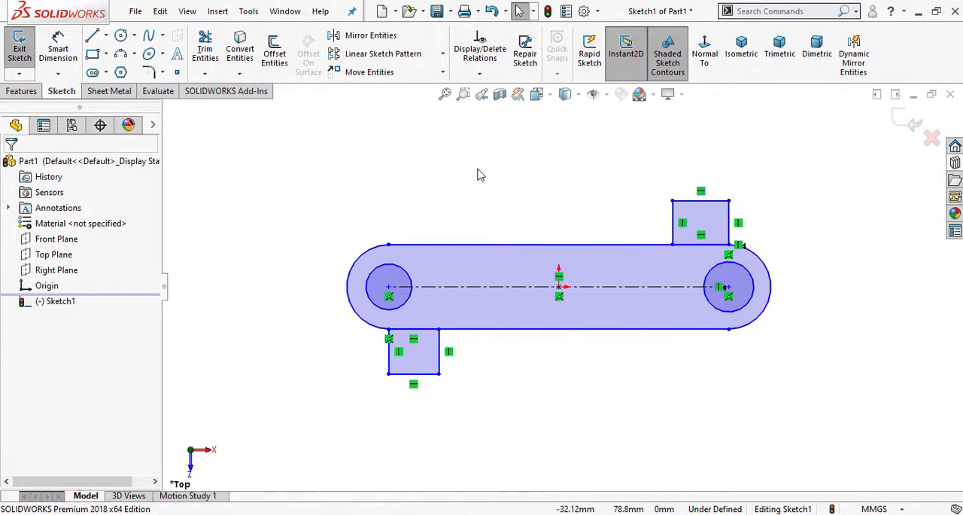
- Add an Equal relation between the two hole circles
{"action": "left_click", "coordinate": [405, 272]}
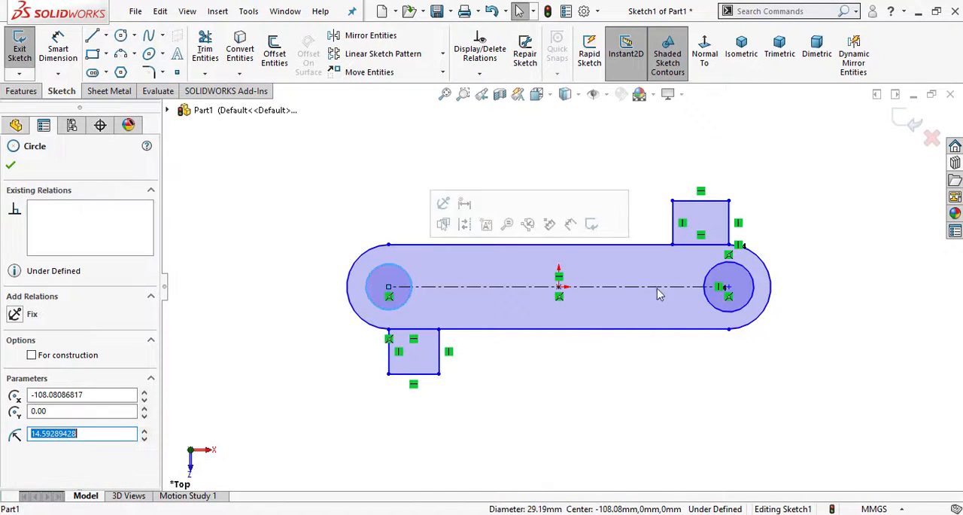
{"action": "left_click", "coordinate": [718, 273], "text": "ctrl"}
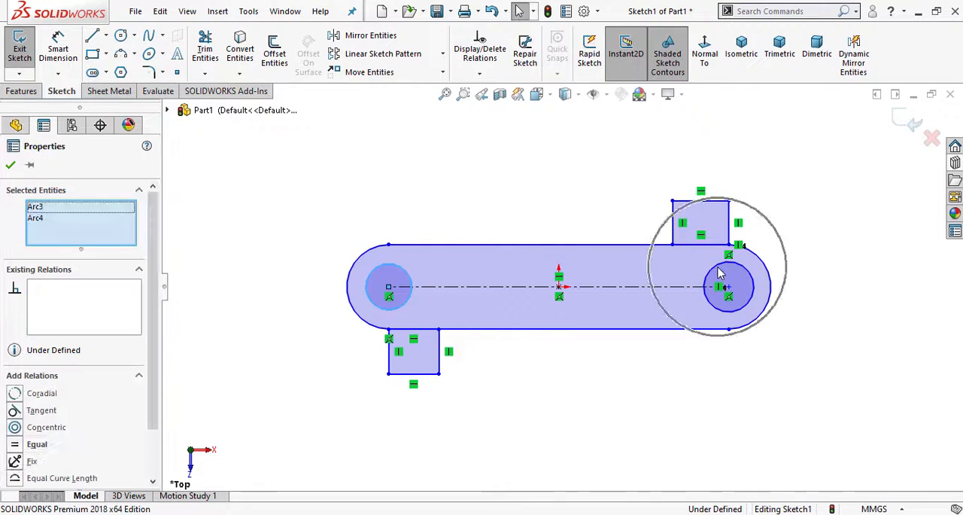
{"action": "left_click", "coordinate": [14, 444]}
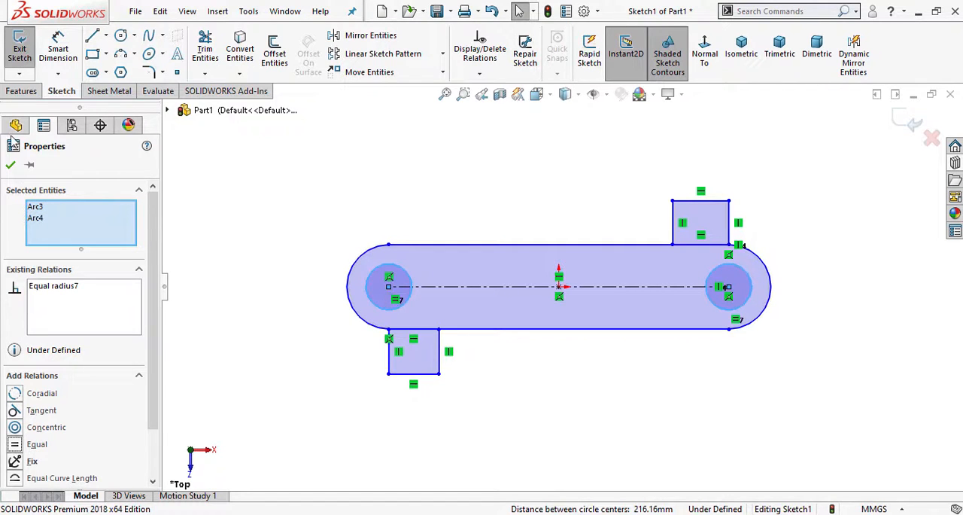
{"action": "left_click", "coordinate": [6, 166]}
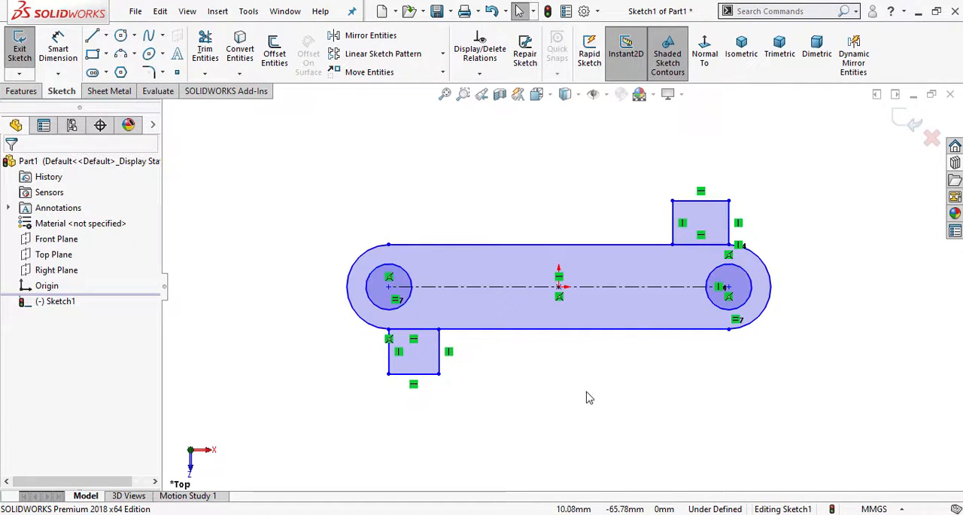
- Use Power trim to remove the lines separating the upper and lower tabs from the slot, allowing the slot entity to be destroyed
{"action": "scroll", "coordinate": [654, 365], "scroll_direction": "up", "scroll_amount": 2}
{"action": "scroll", "coordinate": [663, 328], "scroll_direction": "down", "scroll_amount": 2}
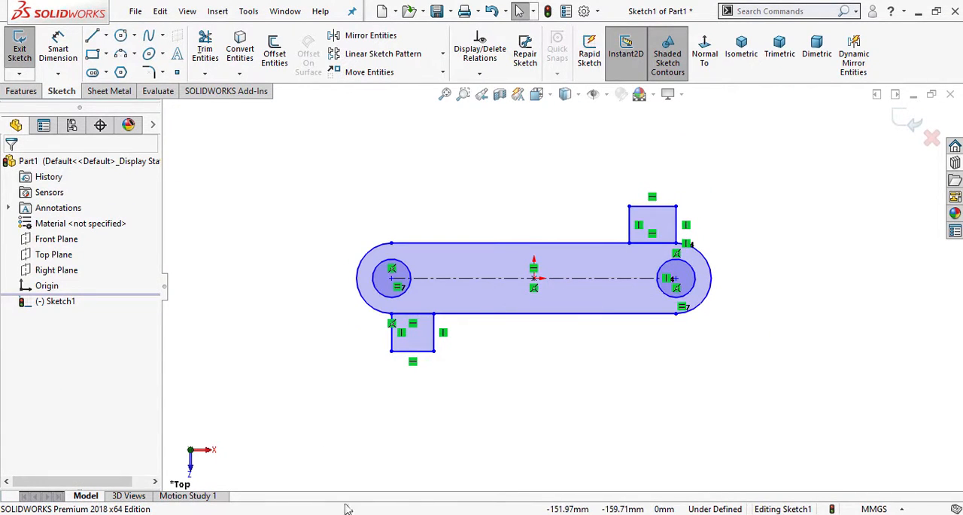
{"action": "left_click", "coordinate": [205, 52]}
{"action": "scroll", "coordinate": [632, 259], "scroll_direction": "down", "scroll_amount": 2}
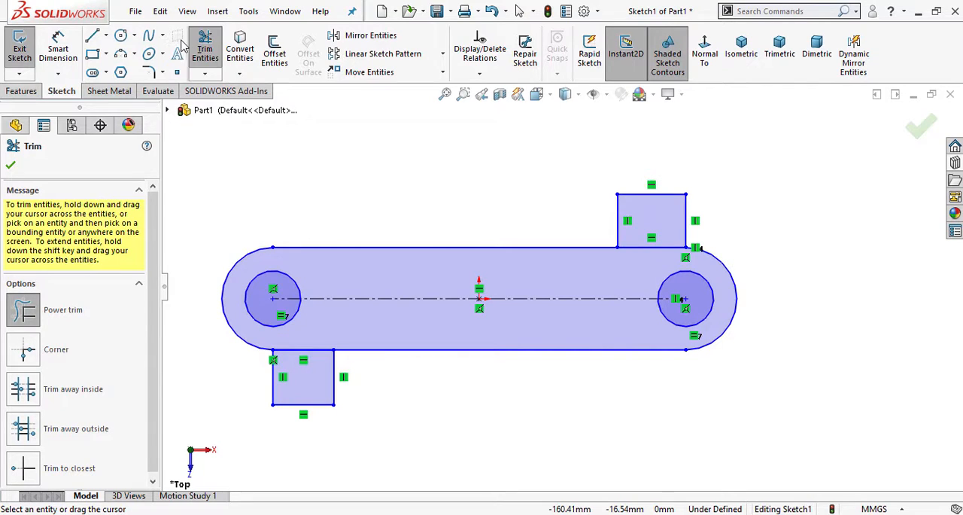
{"action": "left_click", "coordinate": [38, 322]}
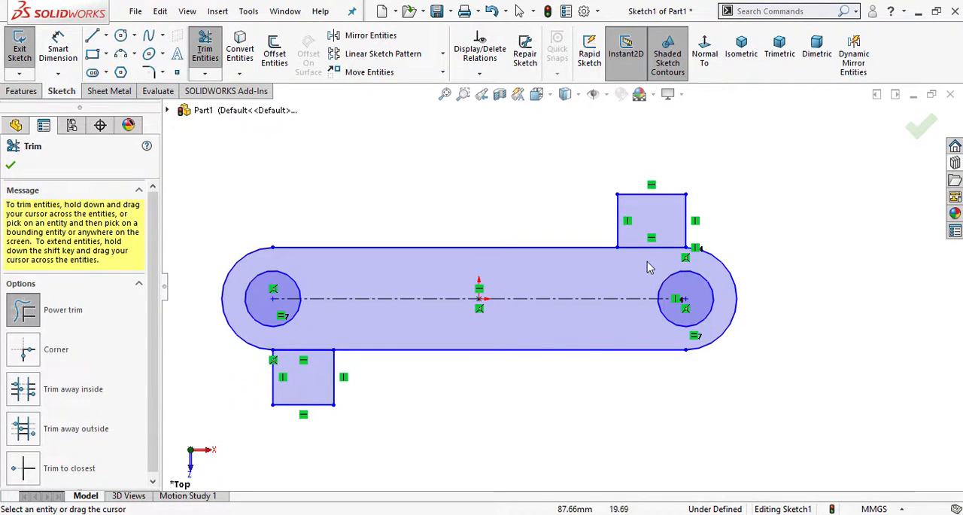
{"action": "left_click_drag", "start_coordinate": [648, 265], "coordinate": [648, 244]}
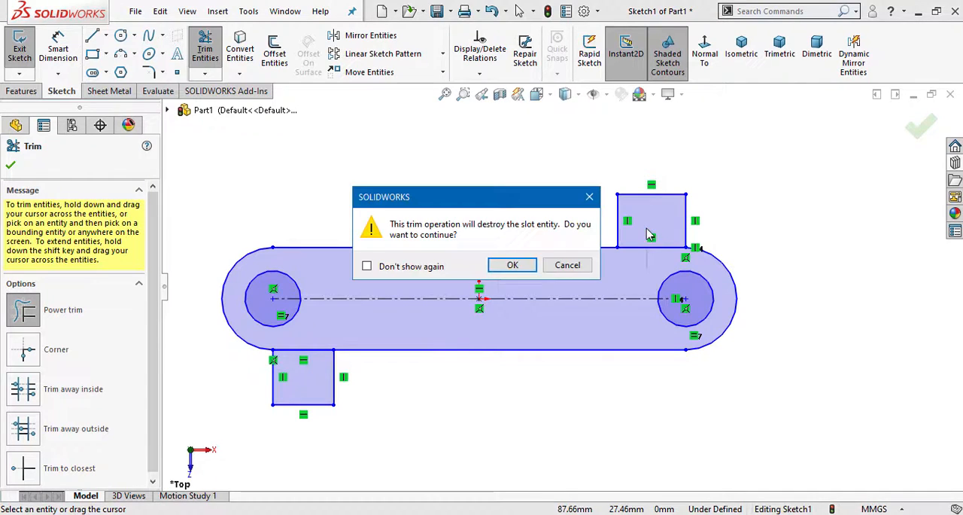
{"action": "left_click", "coordinate": [513, 266]}
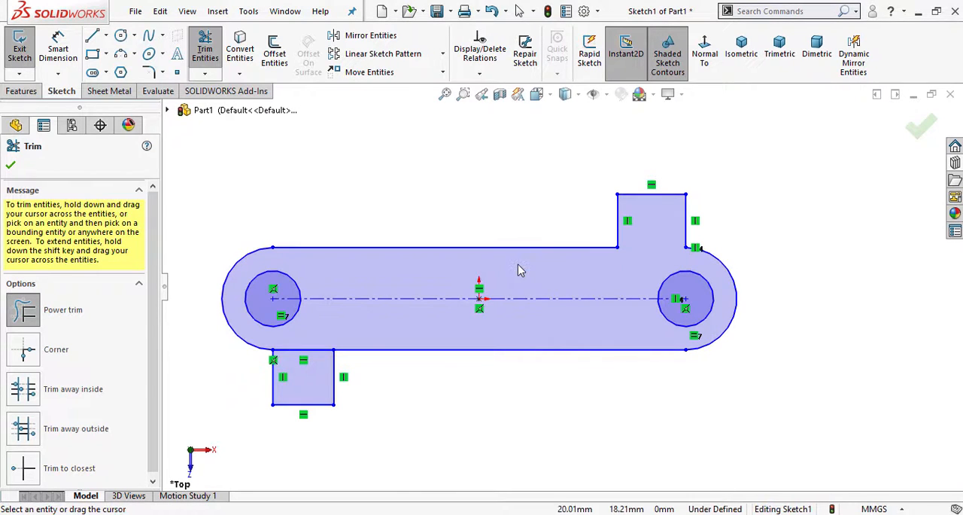
{"action": "left_click_drag", "start_coordinate": [312, 334], "coordinate": [312, 367]}
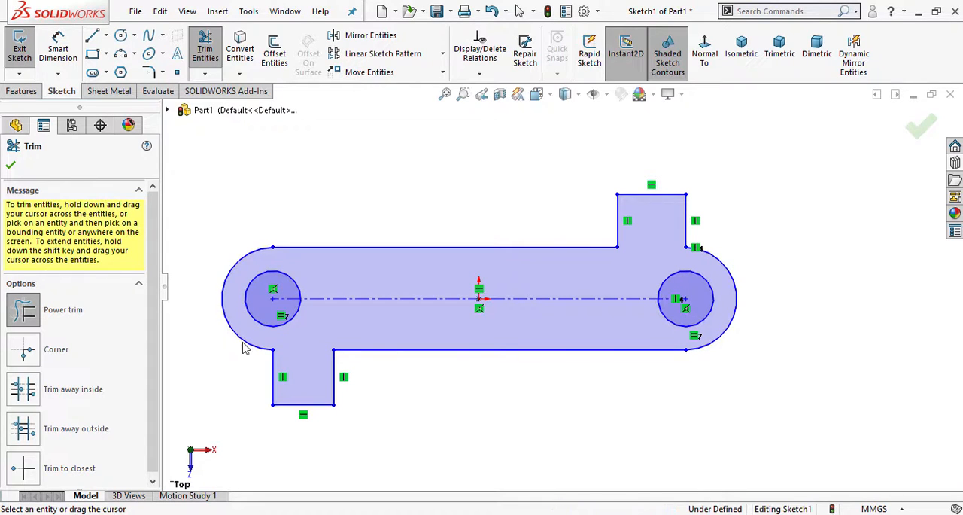
{"action": "left_click", "coordinate": [9, 169]}
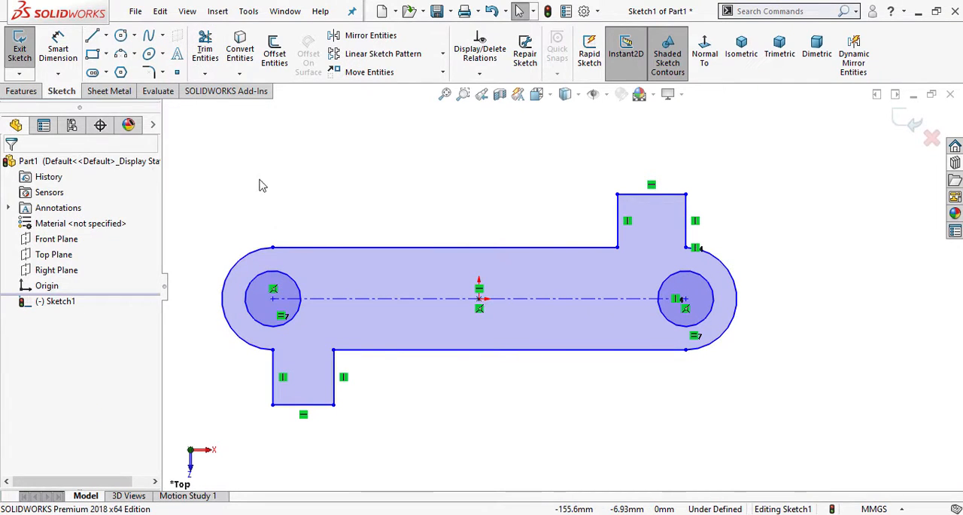
- Dimension the slot's construction centreline and set its length to 100 mm
{"action": "left_click", "coordinate": [62, 48]}
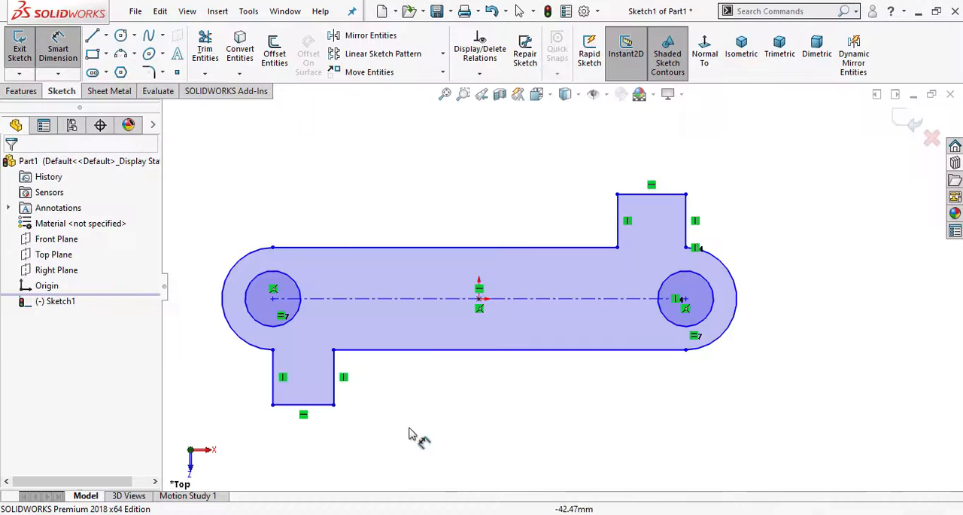
{"action": "left_click", "coordinate": [446, 301]}
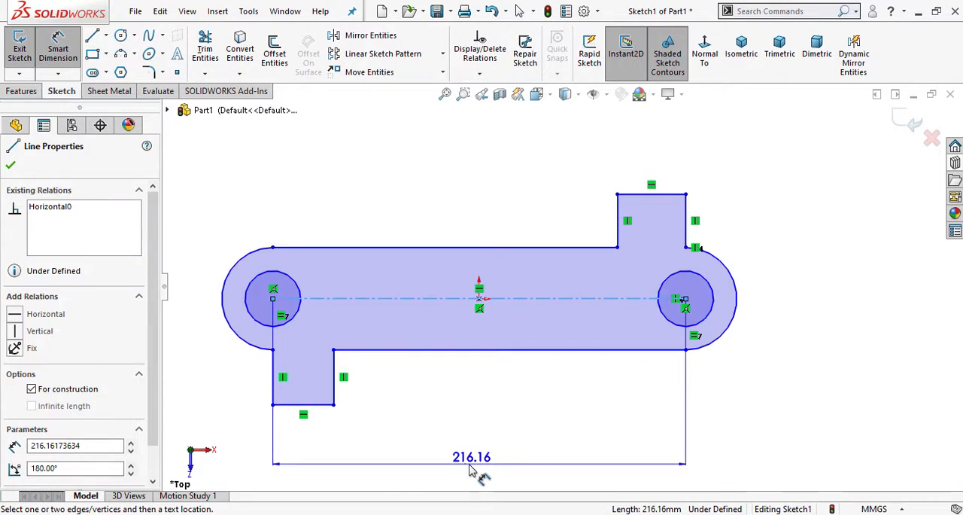
{"action": "left_click", "coordinate": [473, 467]}
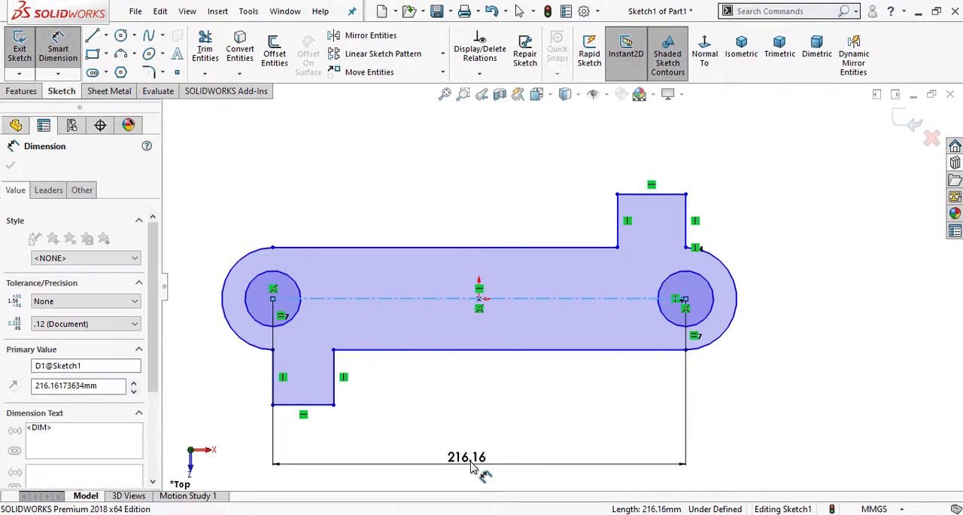
{"action": "type", "text": "100"}
{"action": "key", "text": "Return"}
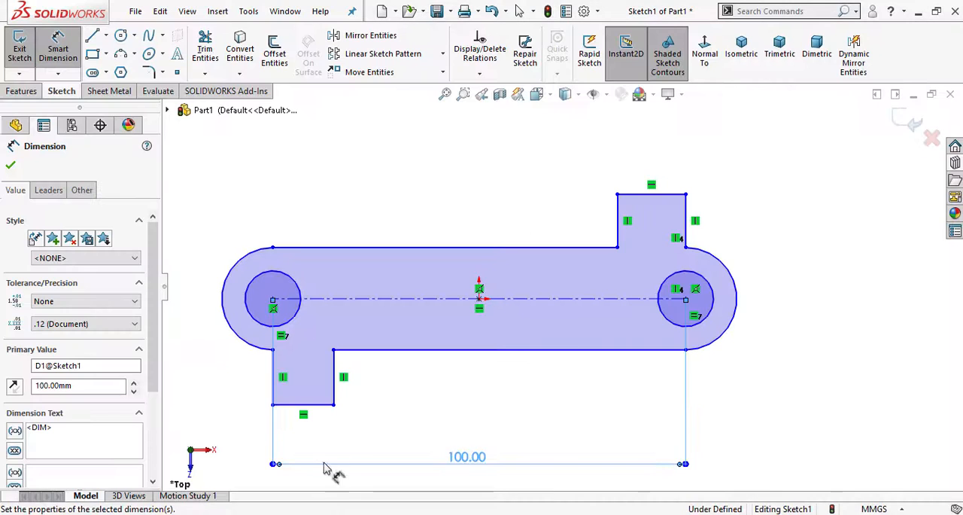
- Dimension the lower tab's width below its outer edge and set it to 25 mm, as given on the drawing sheet
{"action": "scroll", "coordinate": [346, 422], "scroll_direction": "up", "scroll_amount": 2}
{"action": "left_click", "coordinate": [390, 397]}
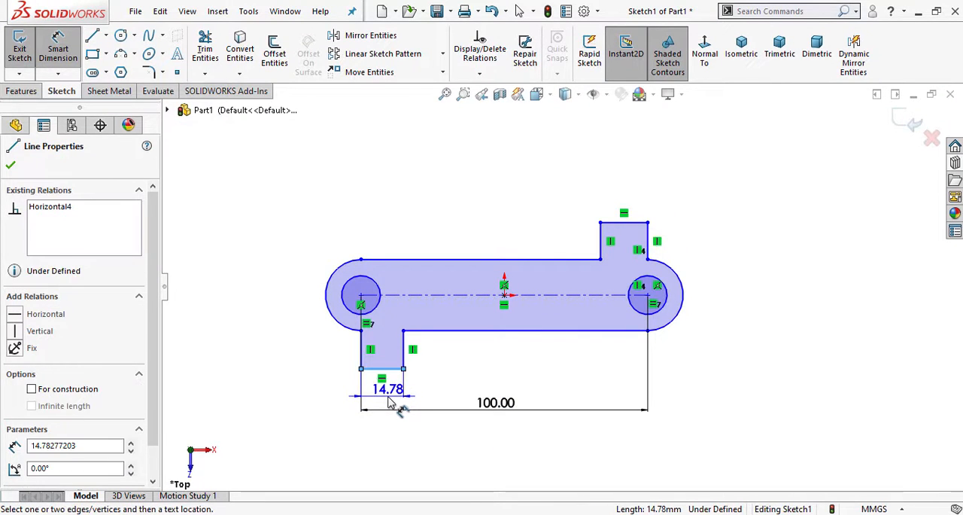
{"action": "left_click", "coordinate": [380, 399]}
{"action": "left_click", "coordinate": [383, 403]}
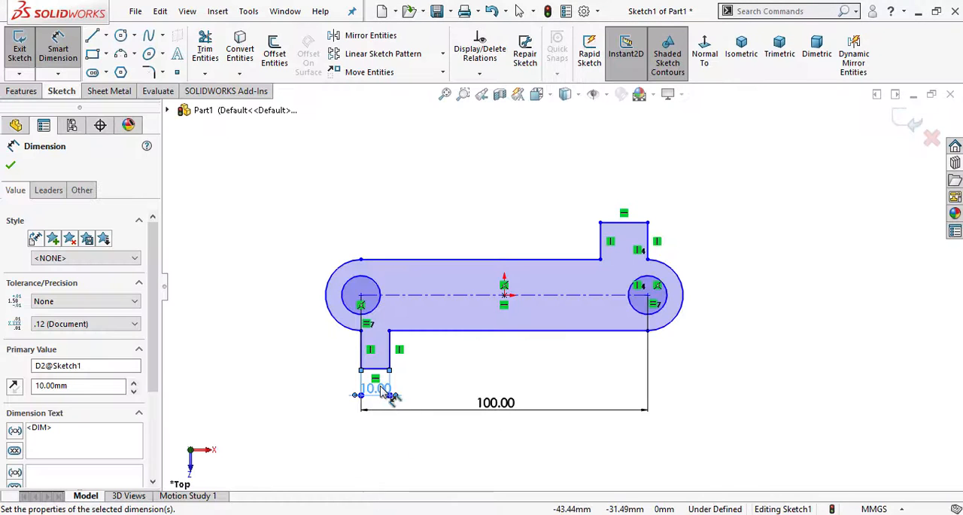
{"action": "double_click", "coordinate": [379, 390]}
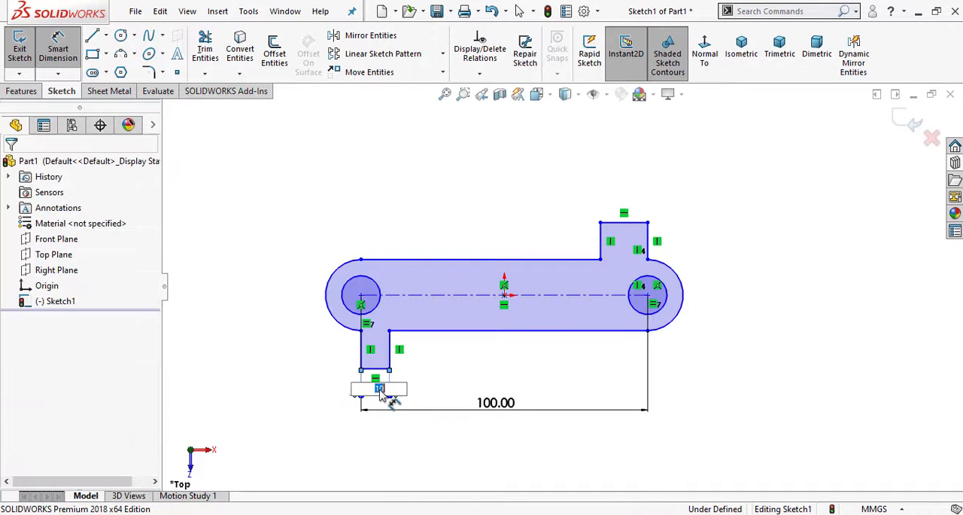
{"action": "type", "text": "25"}
{"action": "key", "text": "Return"}
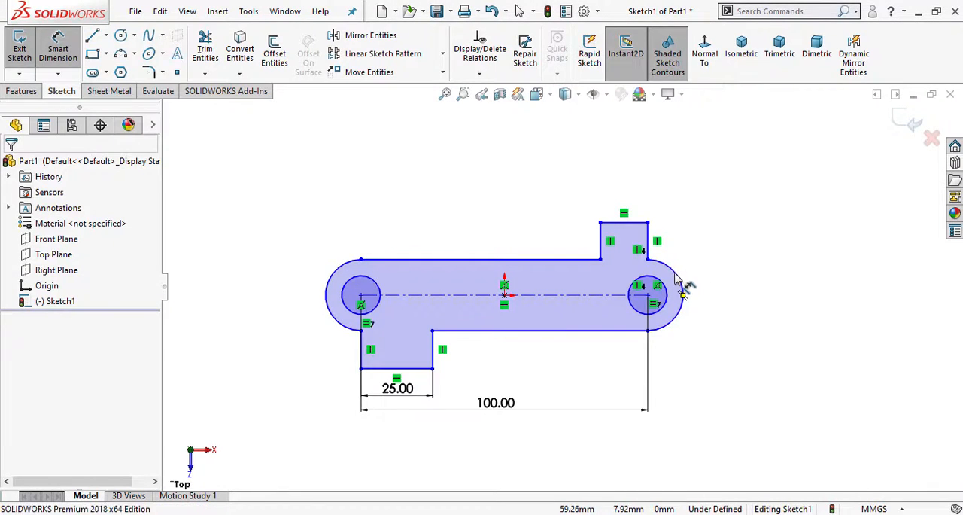
- Dimension the slot's right end arc with a 25 mm radius and leave Smart Dimension
{"action": "left_click", "coordinate": [680, 277]}
{"action": "left_click", "coordinate": [769, 207]}
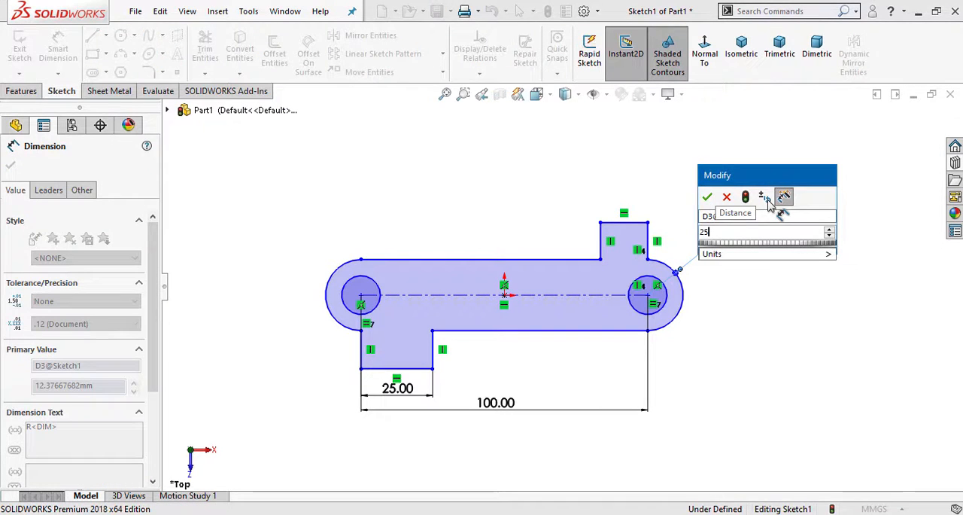
{"action": "key", "text": "Return"}
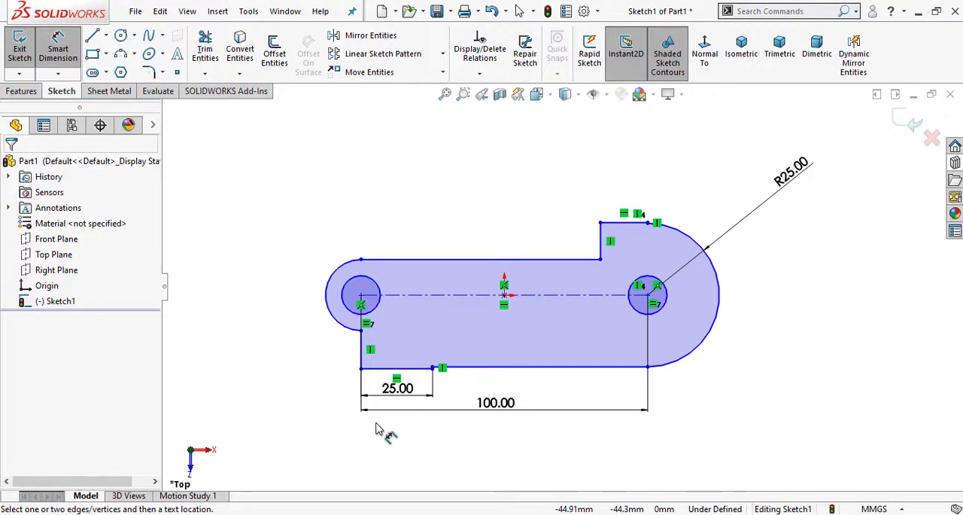
{"action": "left_click", "coordinate": [58, 49]}
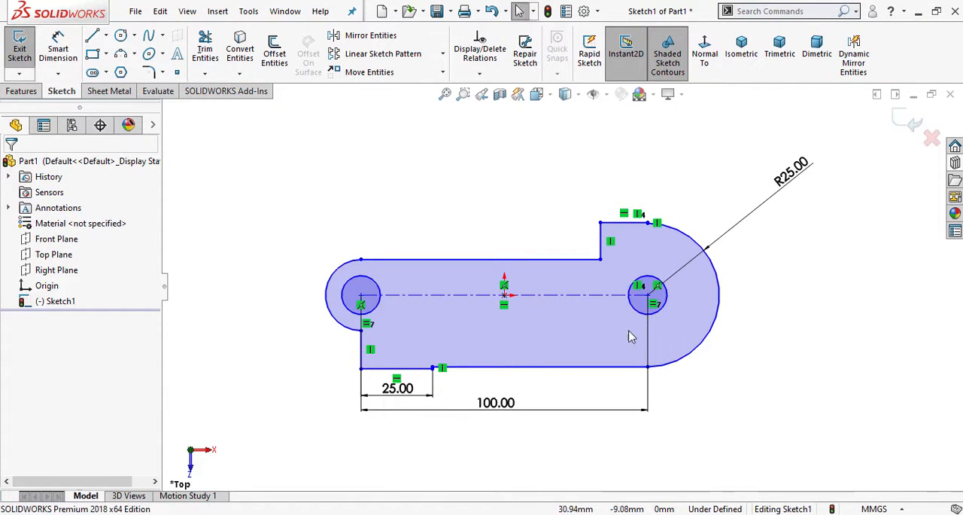
- Move the upper tab's outer edge outward so the tab extends beyond the right end arc
{"action": "left_click", "coordinate": [631, 223]}
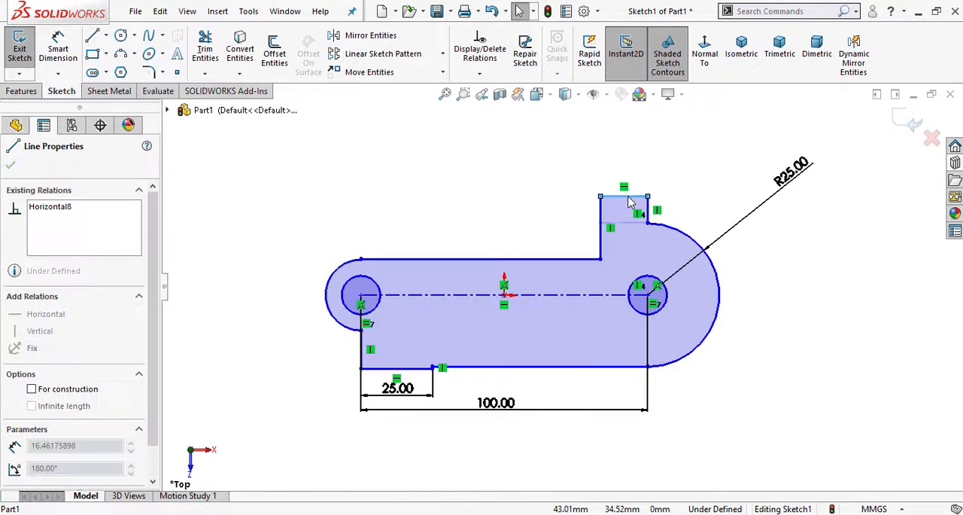
{"action": "left_click_drag", "start_coordinate": [631, 223], "coordinate": [629, 185]}
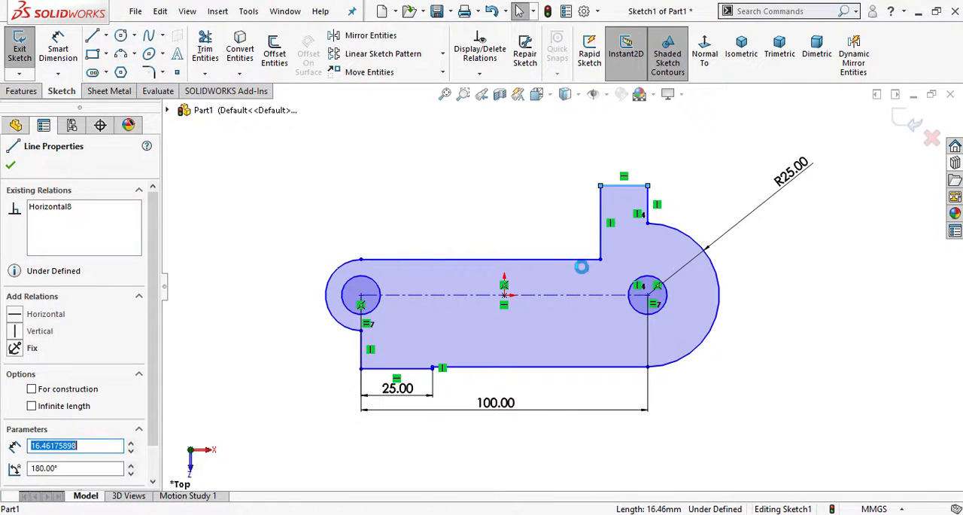
{"action": "key", "text": "Escape"}
{"action": "left_click", "coordinate": [593, 261]}
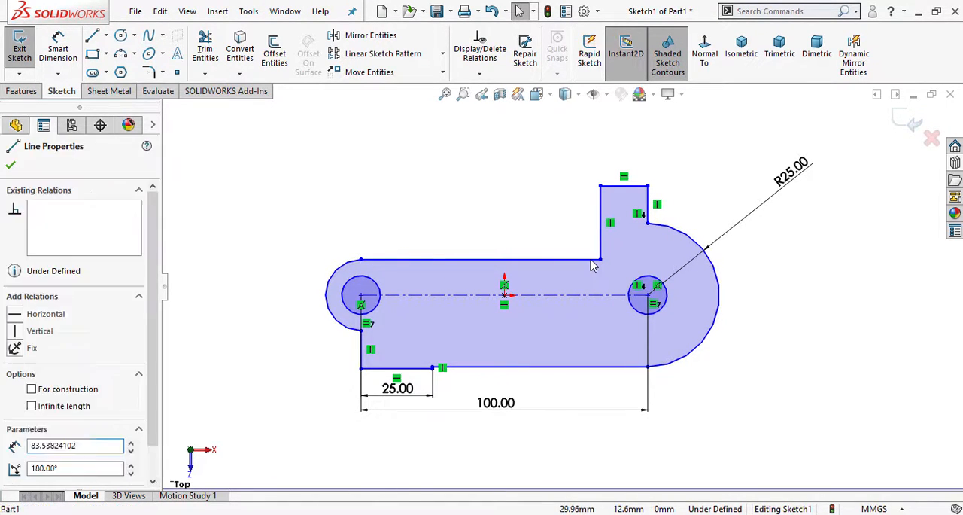
{"action": "key", "text": "Escape"}
- Add a Horizontal relation between the upper tab's inner left corner and the right arc's upper endpoint
{"action": "left_click", "coordinate": [601, 259]}
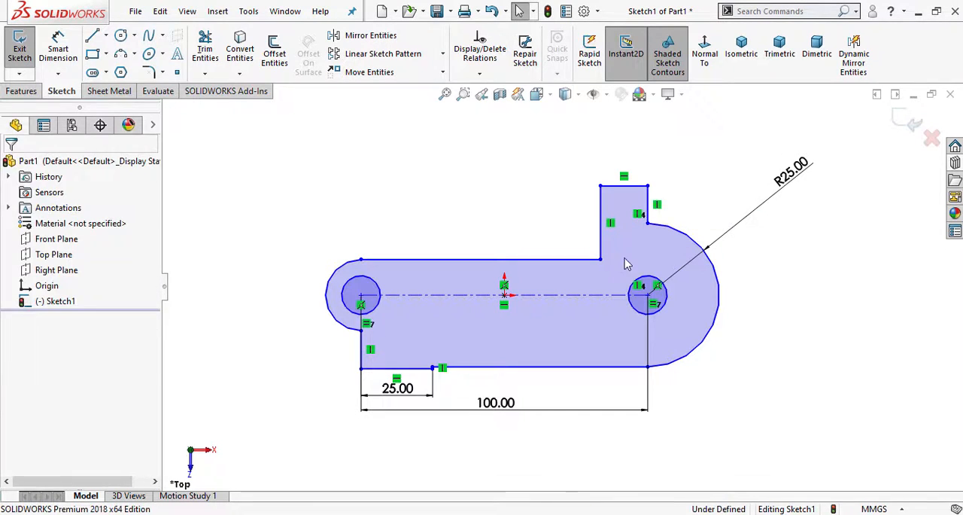
{"action": "left_click", "coordinate": [647, 222], "text": "ctrl"}
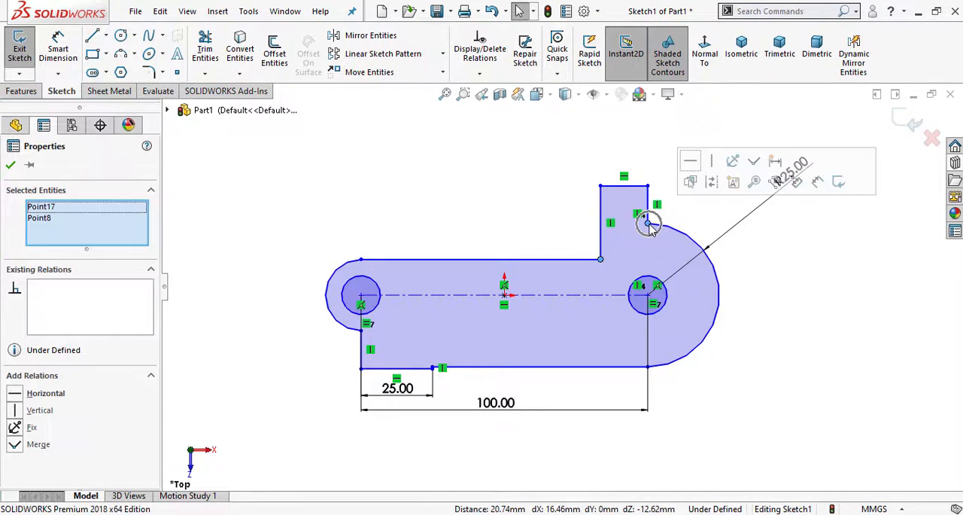
{"action": "left_click", "coordinate": [691, 161]}
{"action": "key", "text": "Escape"}
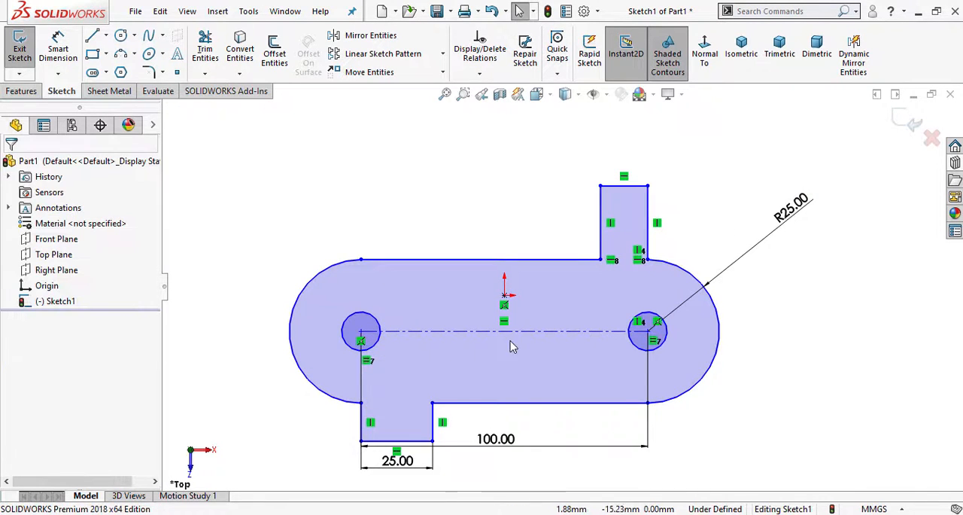
- Dimension the lower tab's outer edge from the left hole's center and set it to 40 mm, as given on the drawing sheet
{"action": "scroll", "coordinate": [467, 434], "scroll_direction": "up", "scroll_amount": 2}
{"action": "scroll", "coordinate": [473, 333], "scroll_direction": "down", "scroll_amount": 2}
{"action": "scroll", "coordinate": [452, 241], "scroll_direction": "up", "scroll_amount": 1}
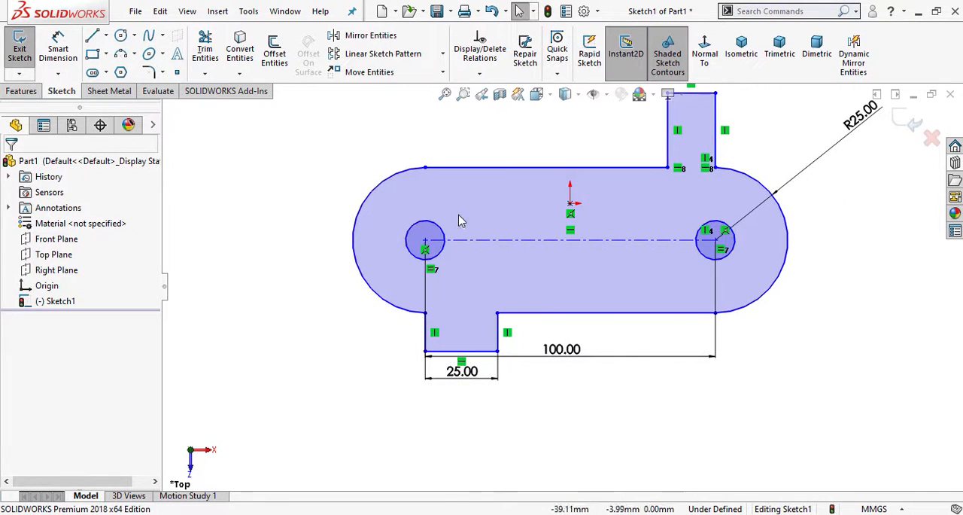
{"action": "left_click", "coordinate": [58, 49]}
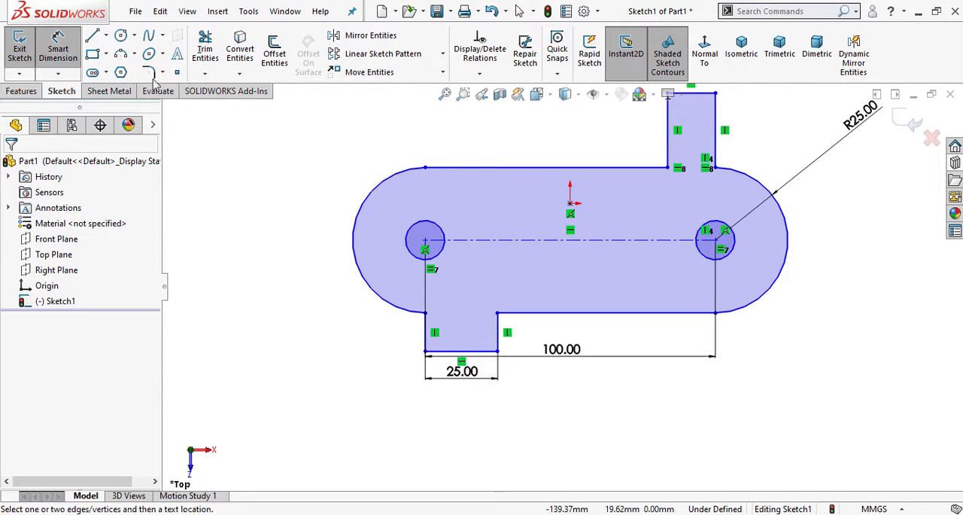
{"action": "scroll", "coordinate": [636, 240], "scroll_direction": "up", "scroll_amount": 1}
{"action": "left_click", "coordinate": [369, 514]}
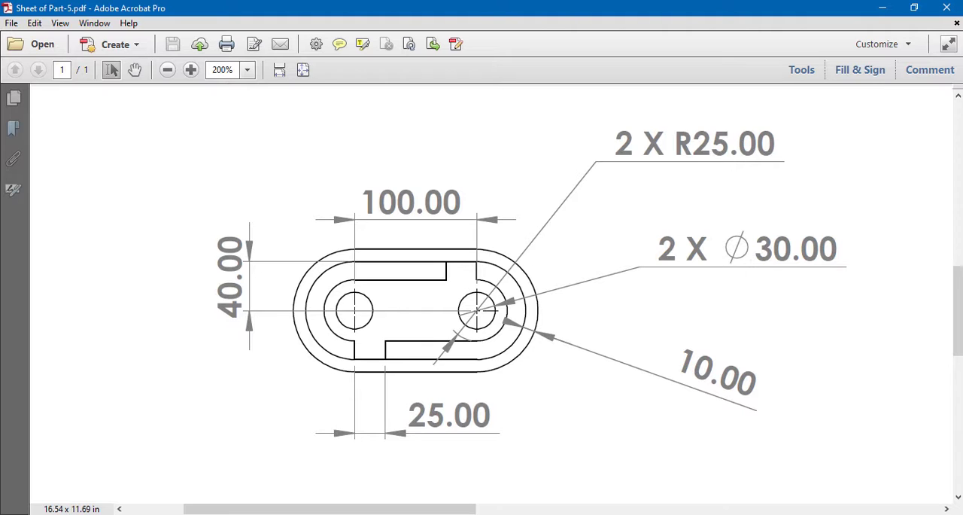
{"action": "left_click", "coordinate": [369, 514]}
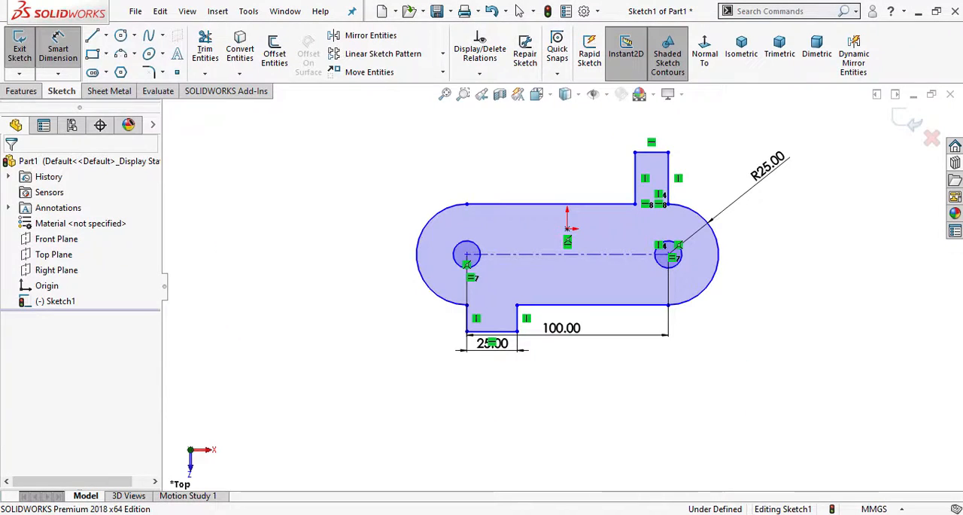
{"action": "left_click", "coordinate": [480, 332]}
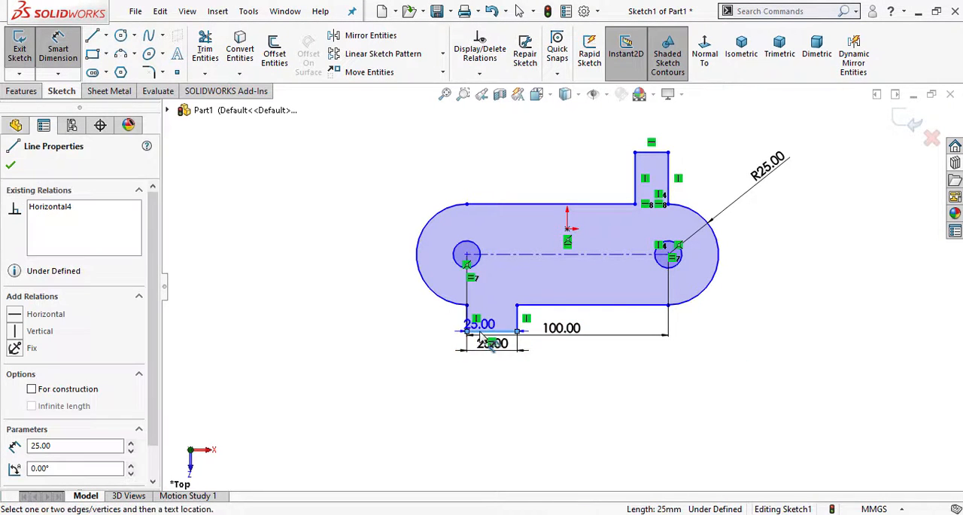
{"action": "left_click", "coordinate": [466, 256]}
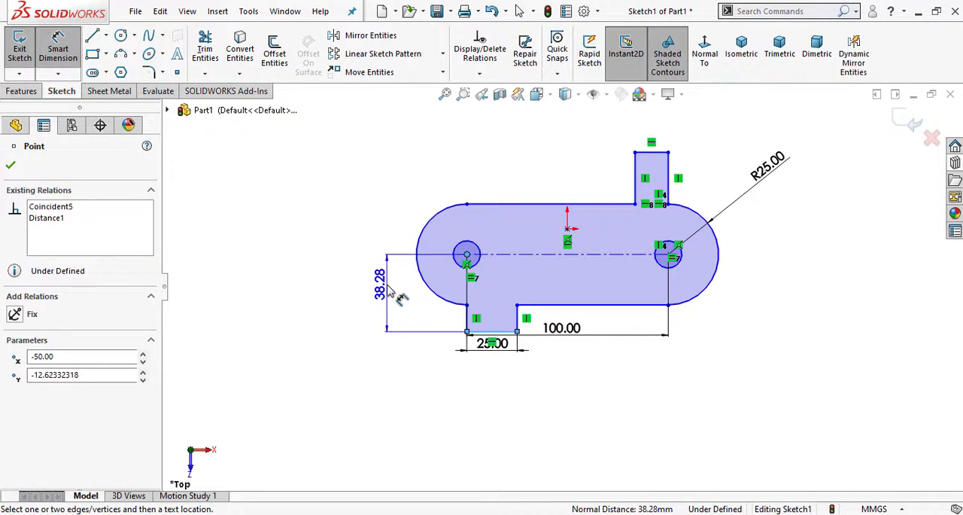
{"action": "left_click", "coordinate": [384, 290]}
{"action": "type", "text": "40"}
{"action": "key", "text": "Return"}
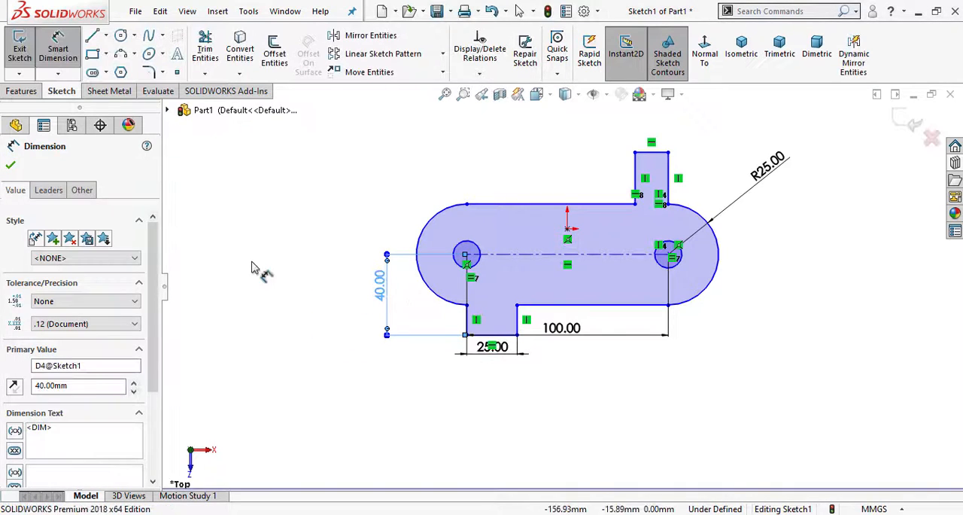
{"action": "left_click", "coordinate": [254, 263]}
- Move the 25 mm and 100 mm dimensions farther below the sketch and leave Smart Dimension
{"action": "scroll", "coordinate": [562, 321], "scroll_direction": "down", "scroll_amount": 2}
{"action": "left_click_drag", "start_coordinate": [476, 363], "coordinate": [475, 422]}
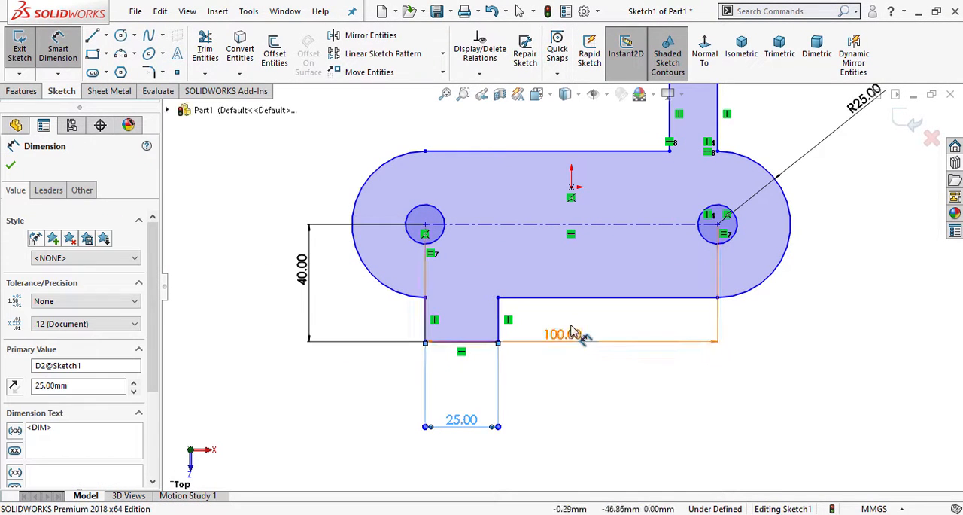
{"action": "left_click_drag", "start_coordinate": [570, 334], "coordinate": [580, 478]}
{"action": "left_click", "coordinate": [381, 402]}
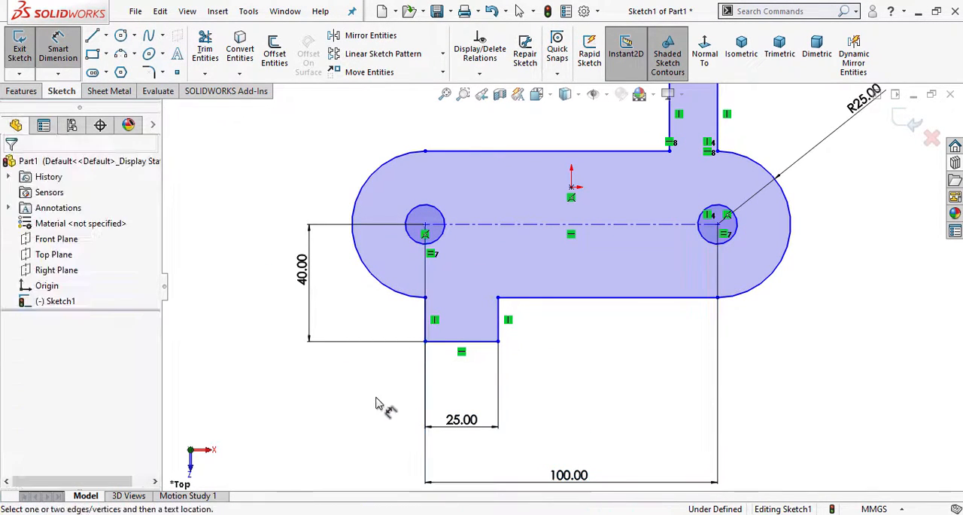
{"action": "scroll", "coordinate": [769, 271], "scroll_direction": "up", "scroll_amount": 3}
{"action": "key", "text": "Escape"}
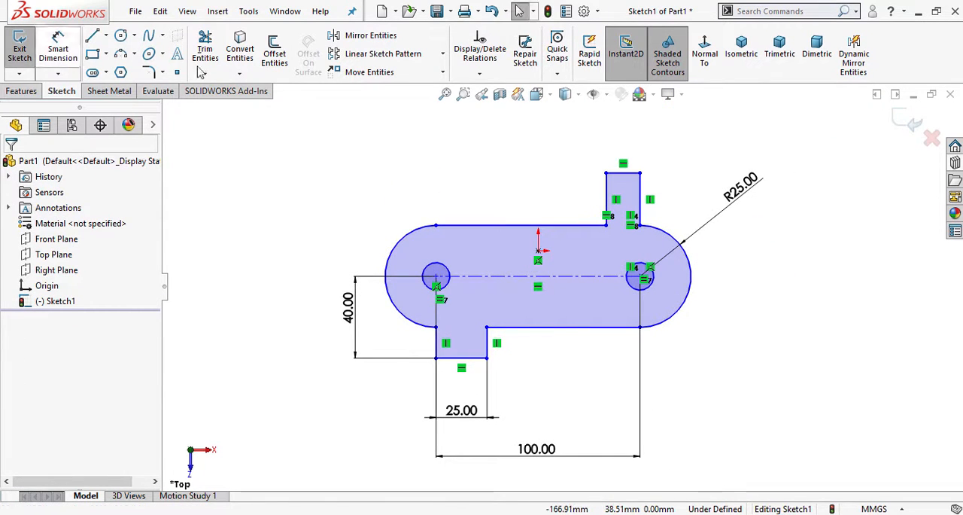
- Add an Equal relation between the lower tab's left side edge and the upper tab's right side edge
{"action": "left_click", "coordinate": [436, 343]}
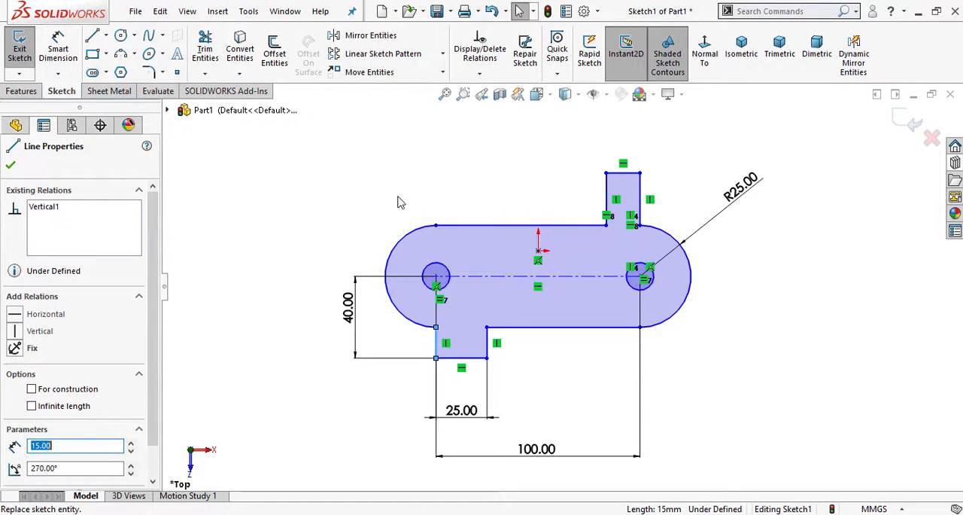
{"action": "left_click", "coordinate": [640, 200], "text": "ctrl"}
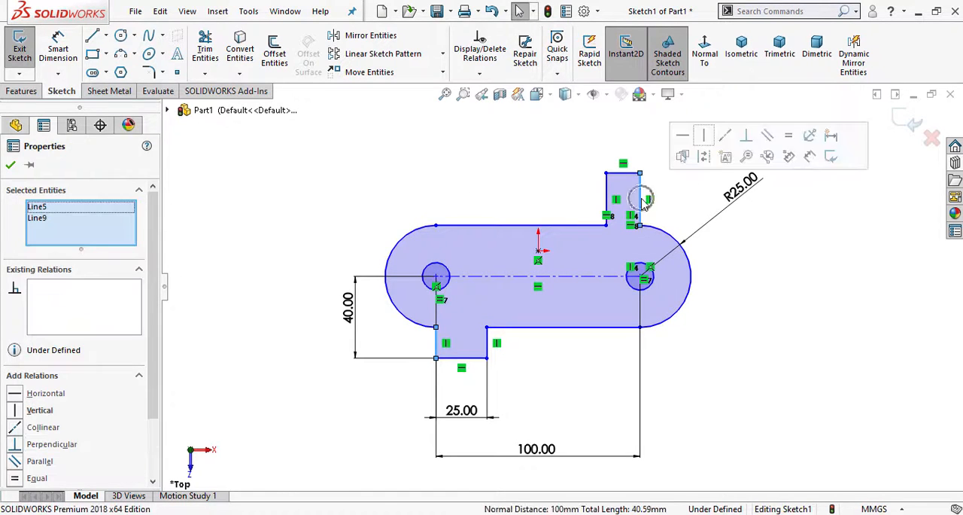
{"action": "left_click", "coordinate": [788, 138]}
{"action": "left_click", "coordinate": [507, 157]}
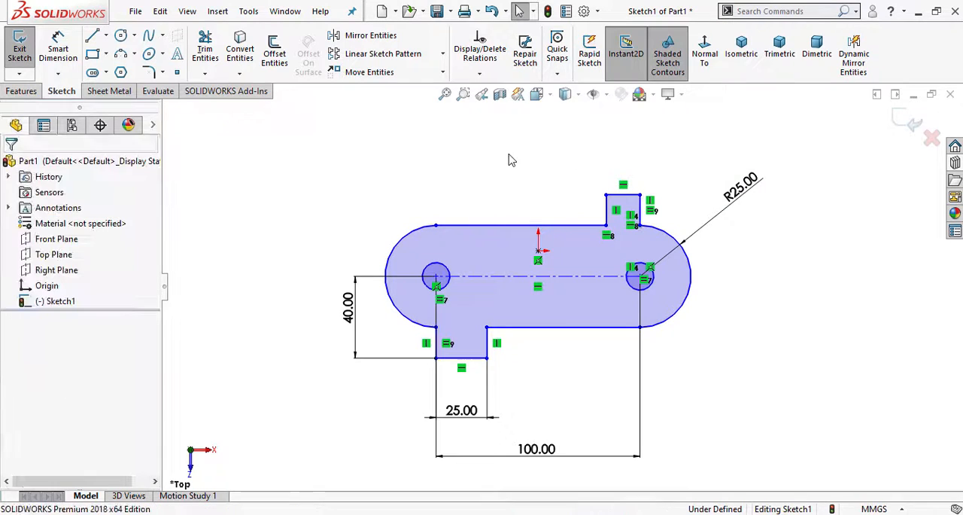
- Add an Equal relation between the outer edges of the lower and upper tabs
{"action": "left_click", "coordinate": [472, 359]}
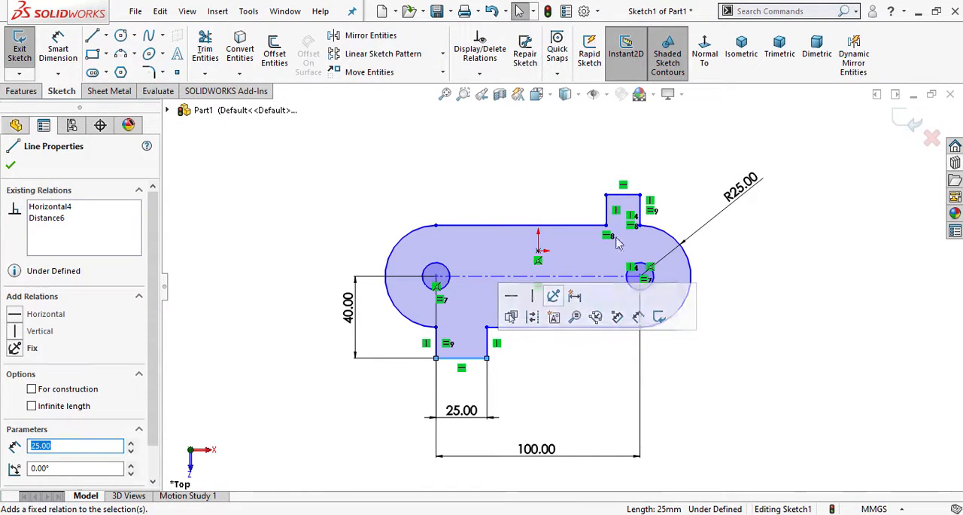
{"action": "left_click", "coordinate": [631, 196], "text": "ctrl"}
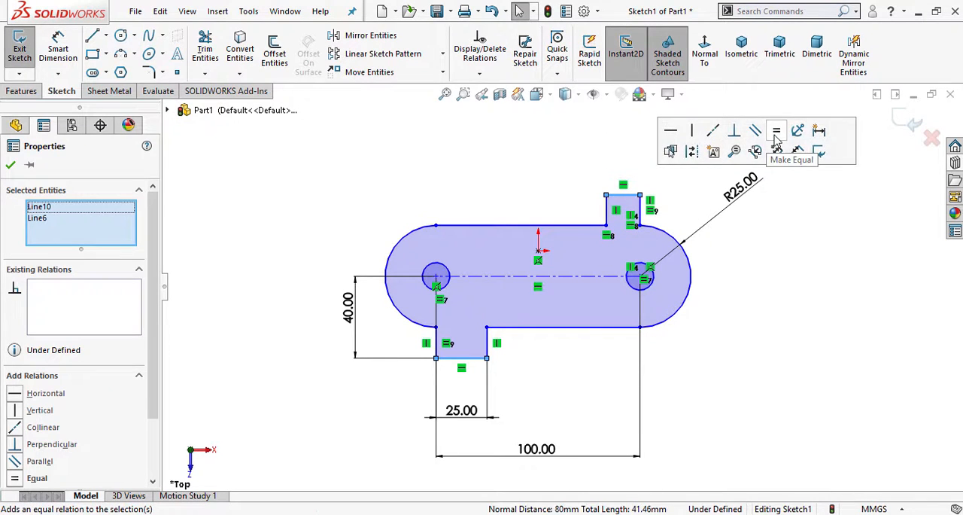
{"action": "left_click", "coordinate": [777, 132]}
{"action": "left_click", "coordinate": [494, 168]}
{"action": "scroll", "coordinate": [548, 360], "scroll_direction": "down", "scroll_amount": 1}
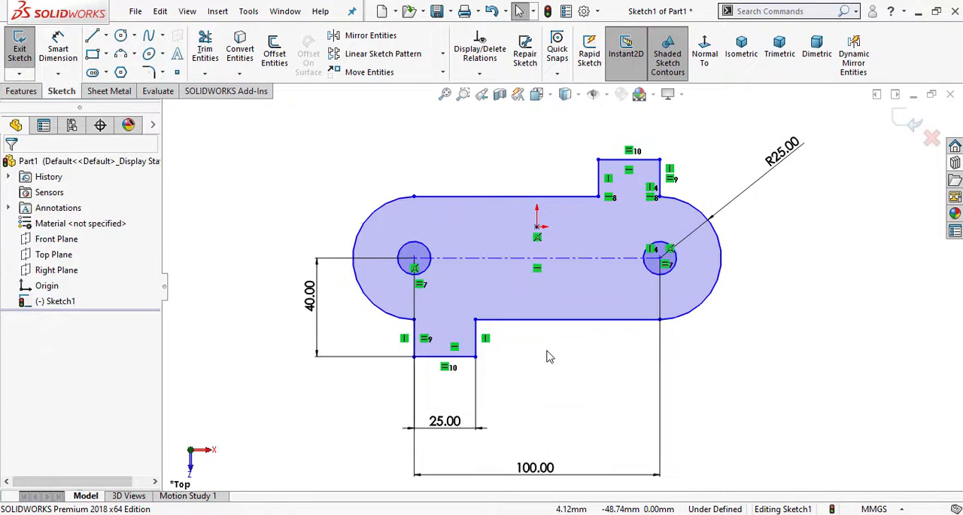
- Add an Equal relation between the slot's left and right end arcs
{"action": "left_click", "coordinate": [391, 208]}
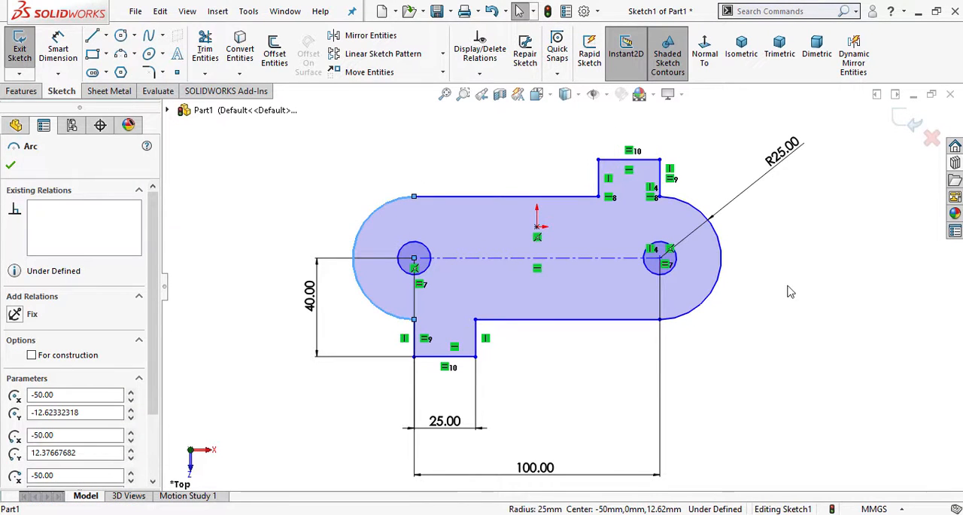
{"action": "left_click", "coordinate": [723, 279], "text": "ctrl"}
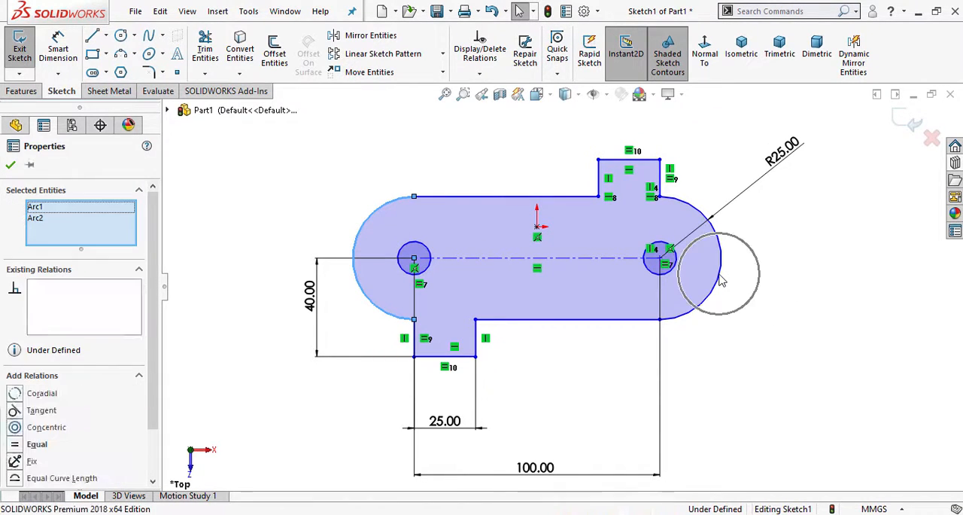
{"action": "left_click", "coordinate": [828, 225]}
{"action": "left_click", "coordinate": [599, 400]}
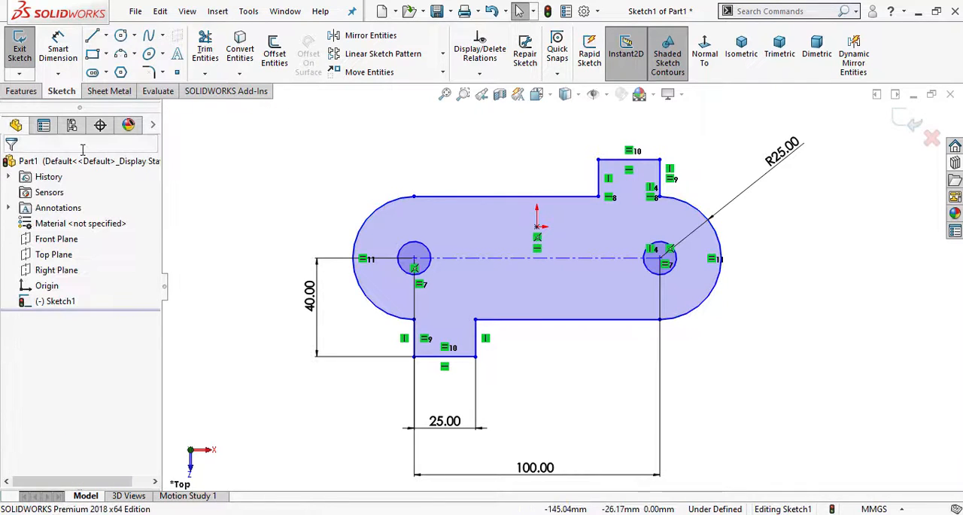
- Dimension the left hole's diameter as 30 mm, following the drawing sheet, and leave Smart Dimension
{"action": "key", "text": "alt+Tab"}
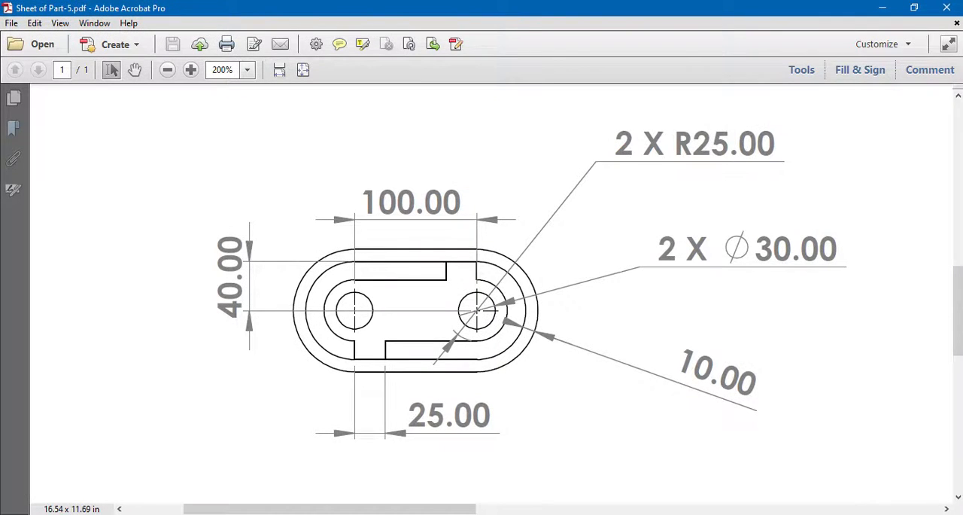
{"action": "key", "text": "alt+Tab"}
{"action": "left_click", "coordinate": [57, 47]}
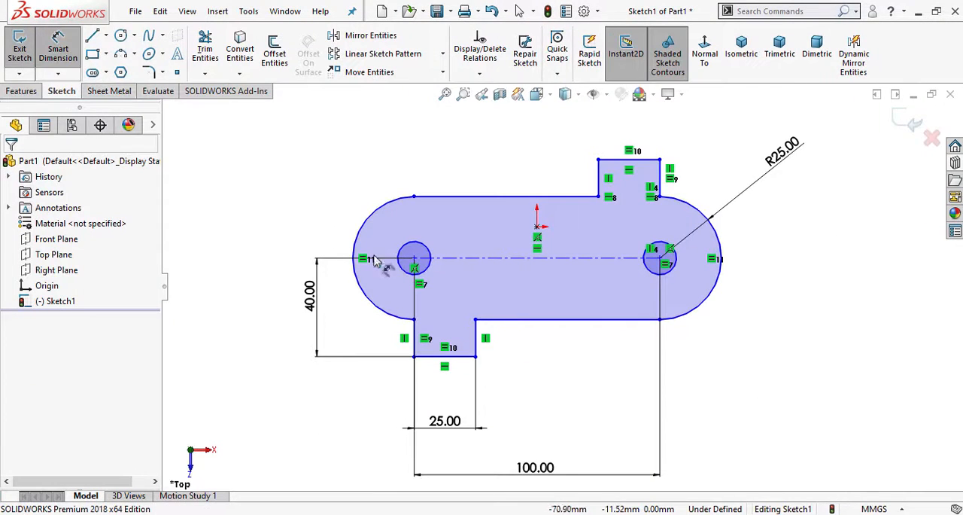
{"action": "left_click", "coordinate": [420, 247]}
{"action": "left_click", "coordinate": [290, 150]}
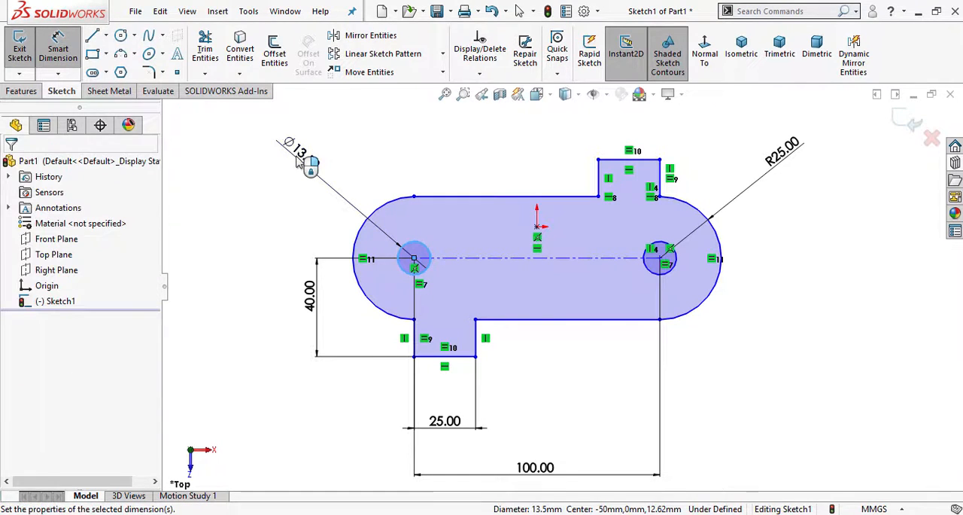
{"action": "type", "text": "30"}
{"action": "key", "text": "Return"}
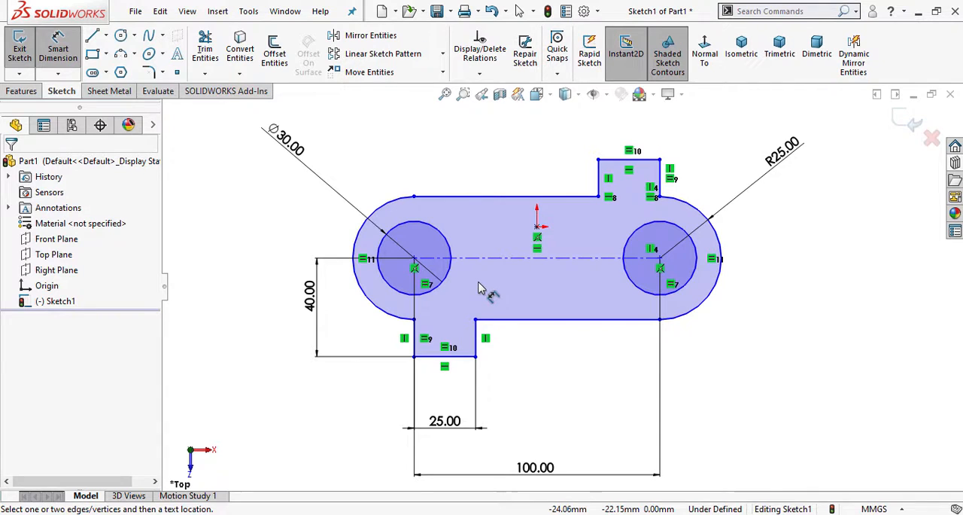
{"action": "key", "text": "Escape"}
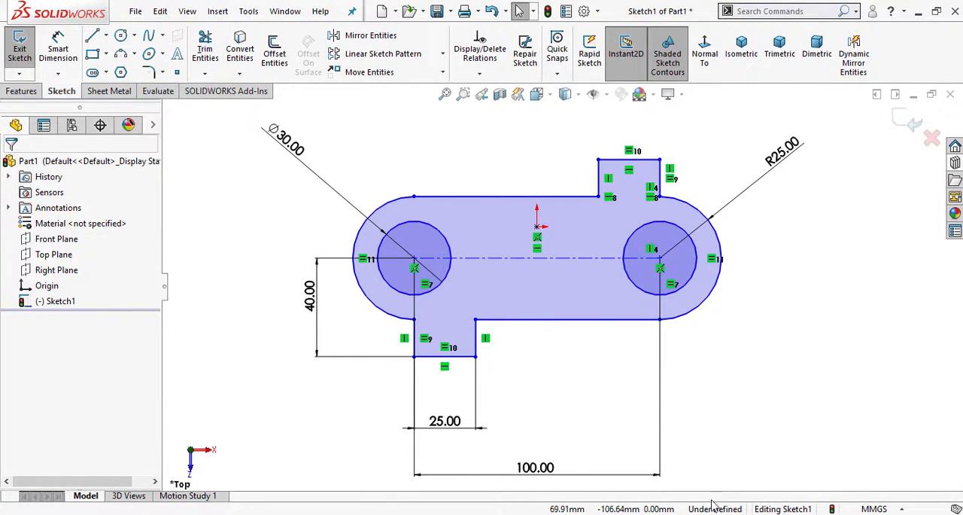
- Make the midpoint of the horizontal centerline coincident with the sketch origin
{"action": "left_click", "coordinate": [536, 259]}
{"action": "right_click", "coordinate": [535, 259]}
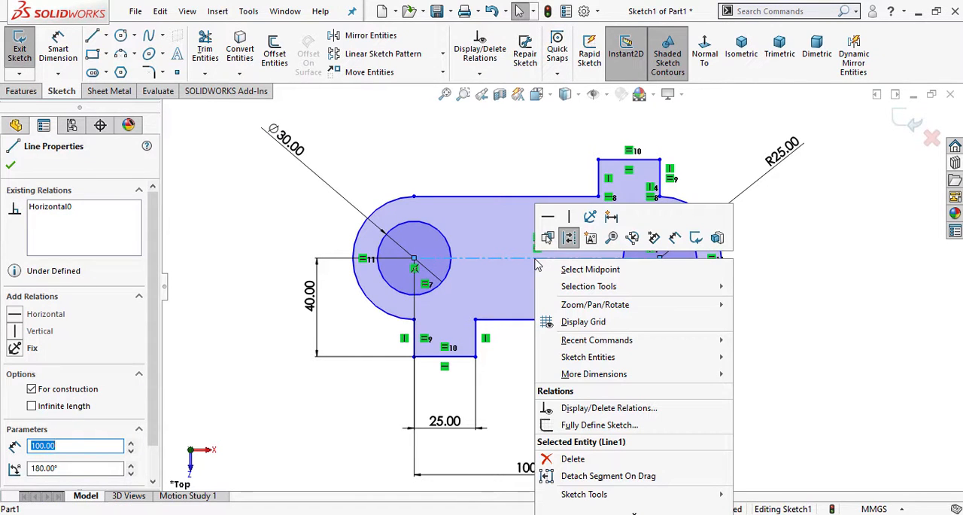
{"action": "left_click", "coordinate": [596, 273]}
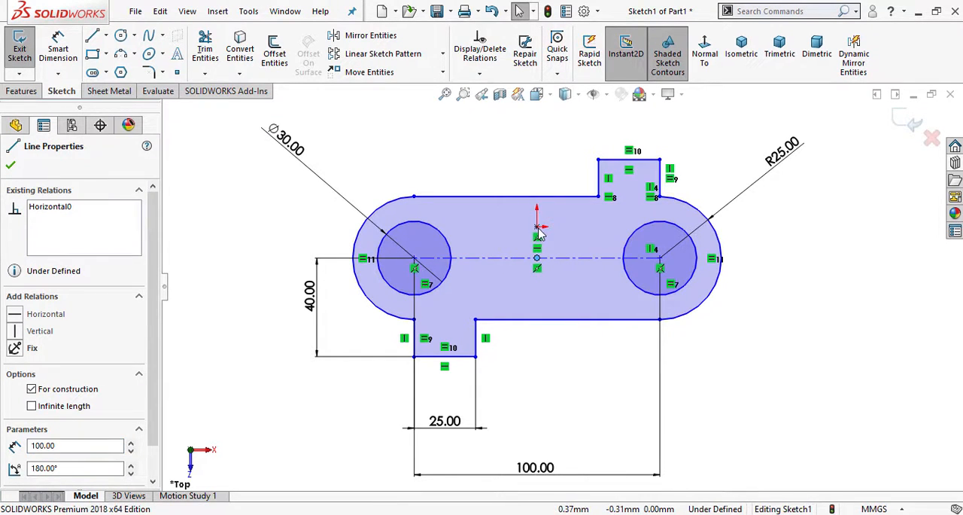
{"action": "left_click", "coordinate": [537, 227], "text": "ctrl"}
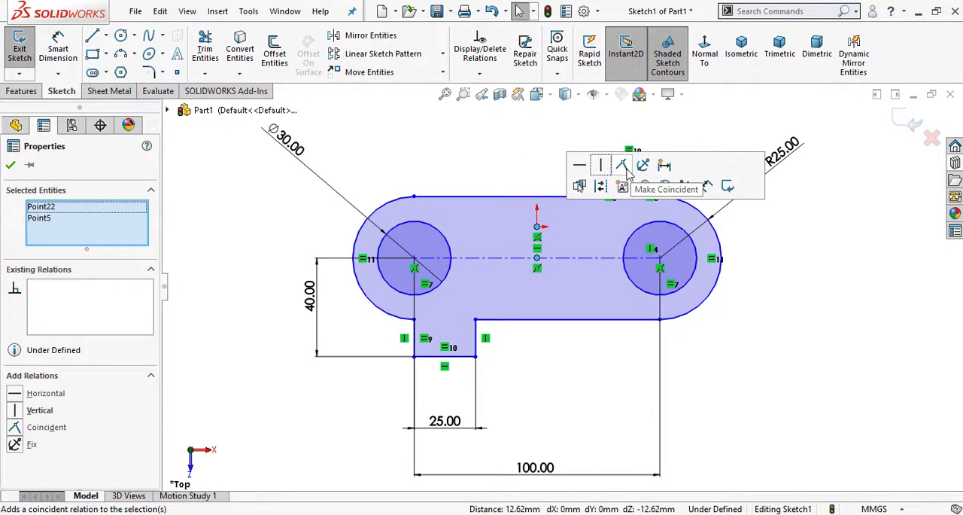
{"action": "left_click", "coordinate": [627, 170]}
{"action": "left_click", "coordinate": [463, 151]}
{"action": "scroll", "coordinate": [488, 159], "scroll_direction": "up", "scroll_amount": 2}
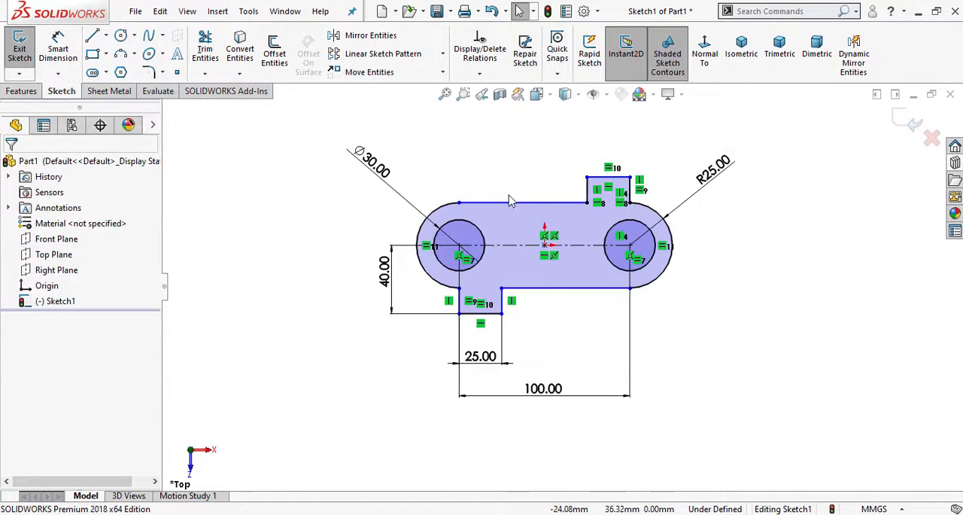
- Dimension the upper tab's outer edge from the right hole's center at 40 mm and leave Smart Dimension
{"action": "scroll", "coordinate": [511, 202], "scroll_direction": "down", "scroll_amount": 2}
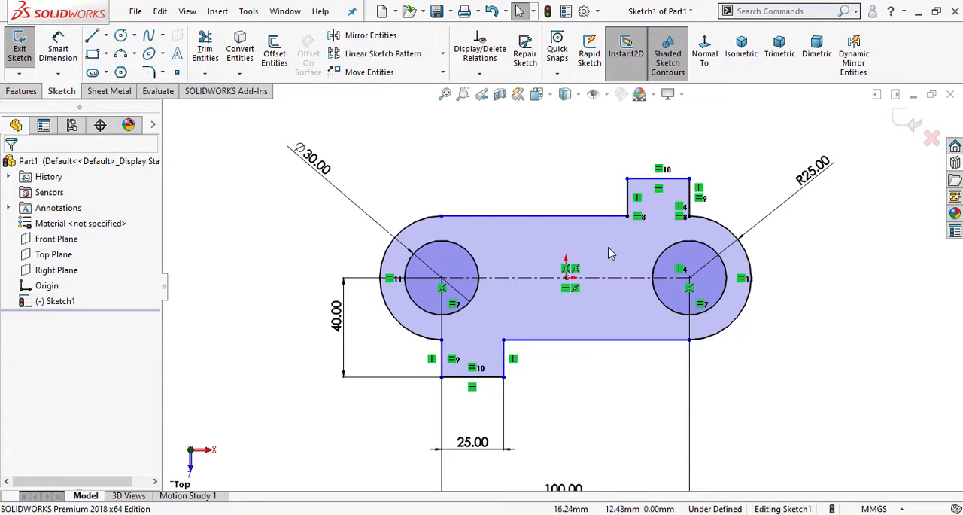
{"action": "left_click", "coordinate": [58, 52]}
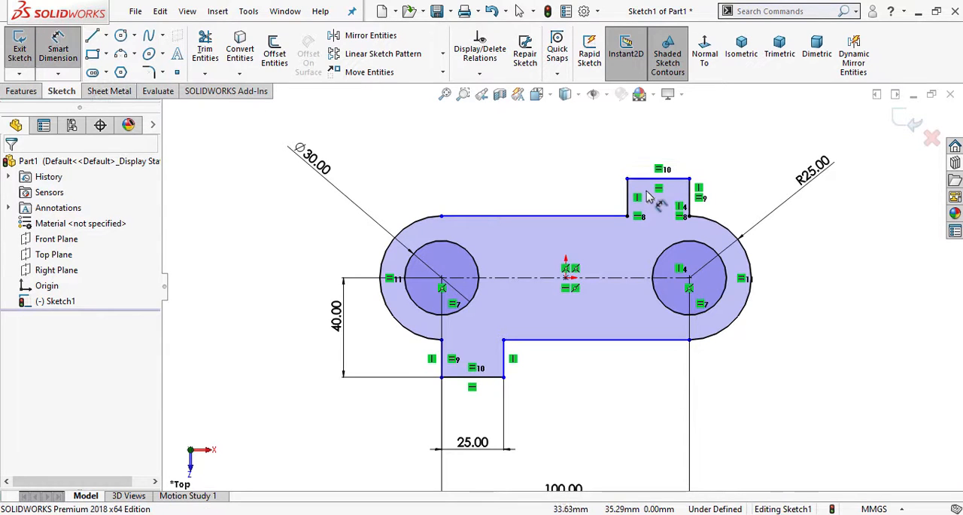
{"action": "left_click", "coordinate": [649, 178]}
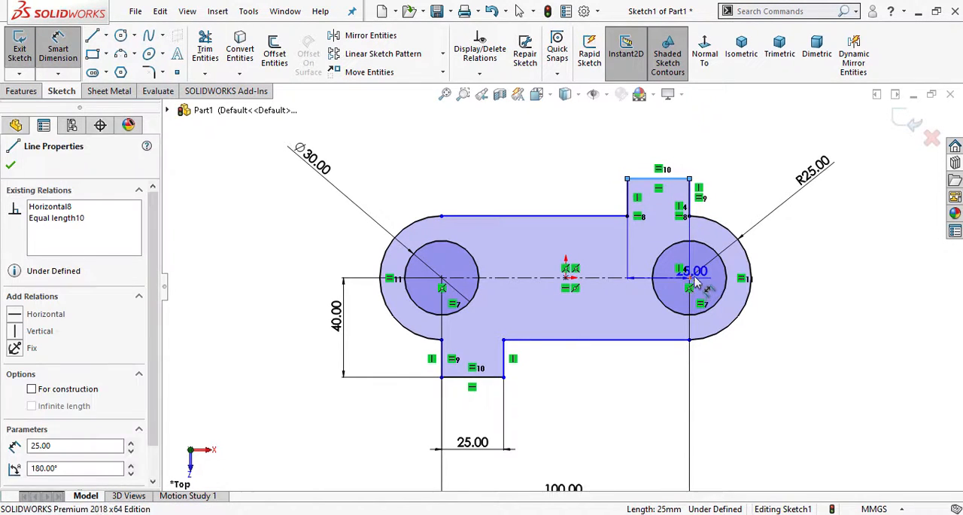
{"action": "left_click", "coordinate": [689, 278]}
{"action": "left_click", "coordinate": [858, 234]}
{"action": "key", "text": "Return"}
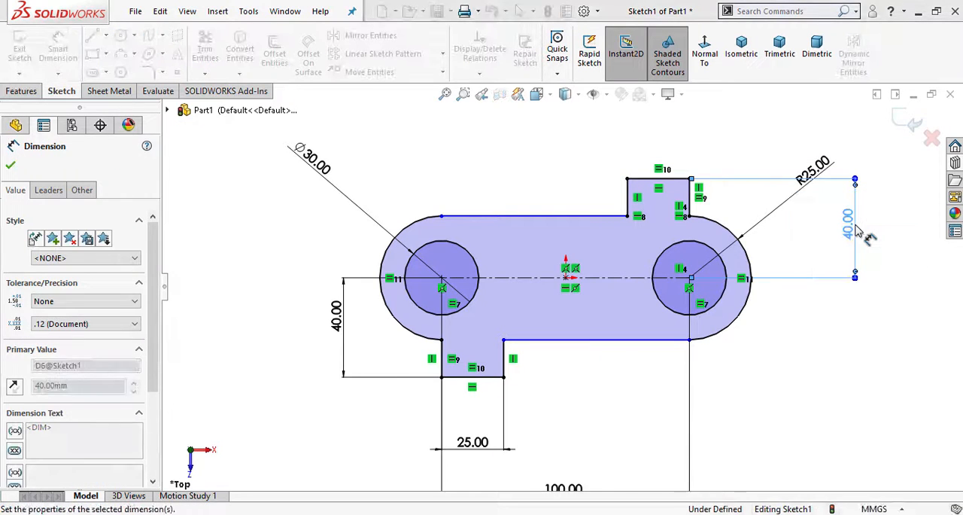
{"action": "scroll", "coordinate": [597, 392], "scroll_direction": "up", "scroll_amount": 1}
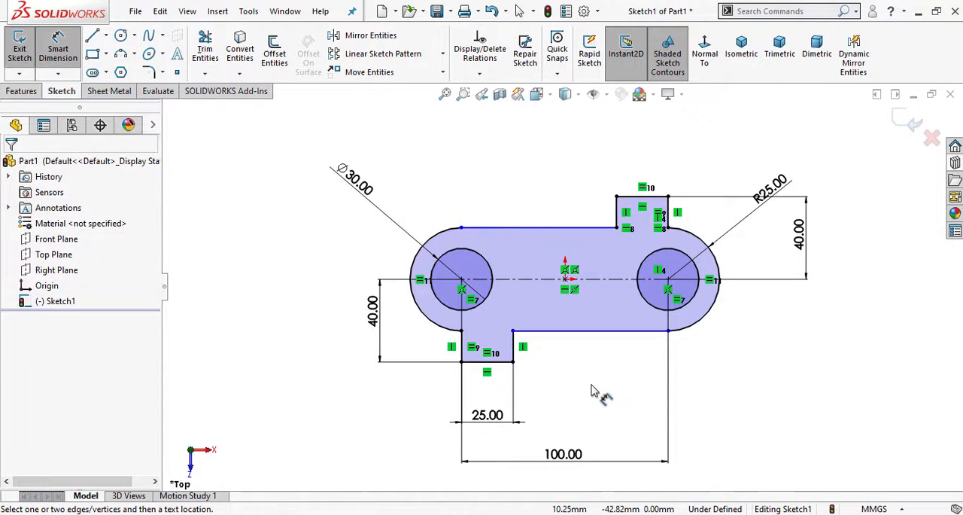
{"action": "scroll", "coordinate": [581, 374], "scroll_direction": "down", "scroll_amount": 1}
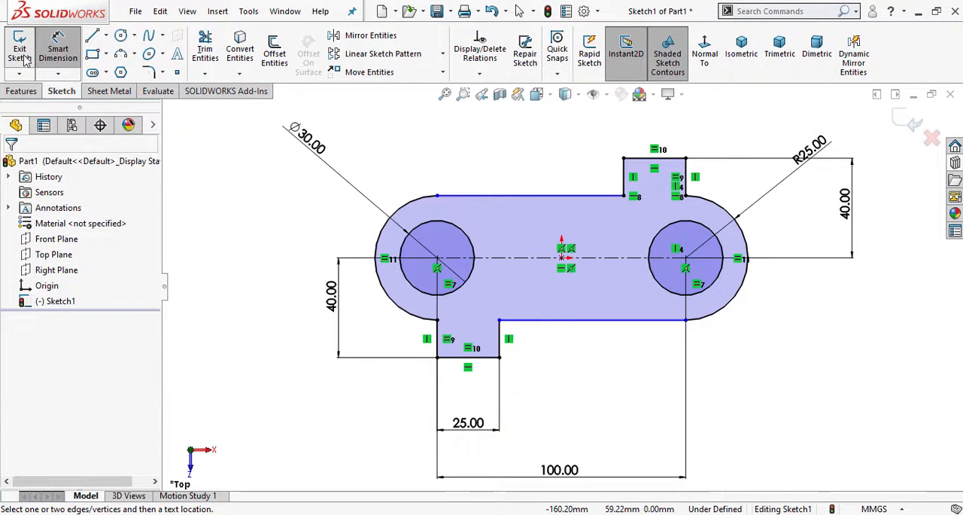
{"action": "key", "text": "Escape"}
- Add a Tangent relation between the plate's upper straight edge and the left end arc
{"action": "left_click", "coordinate": [461, 198]}
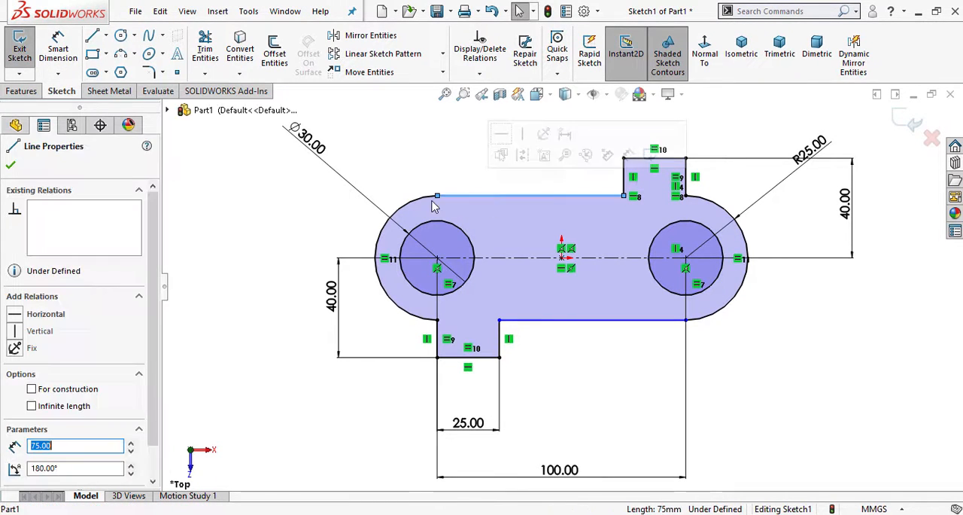
{"action": "left_click", "coordinate": [420, 203]}
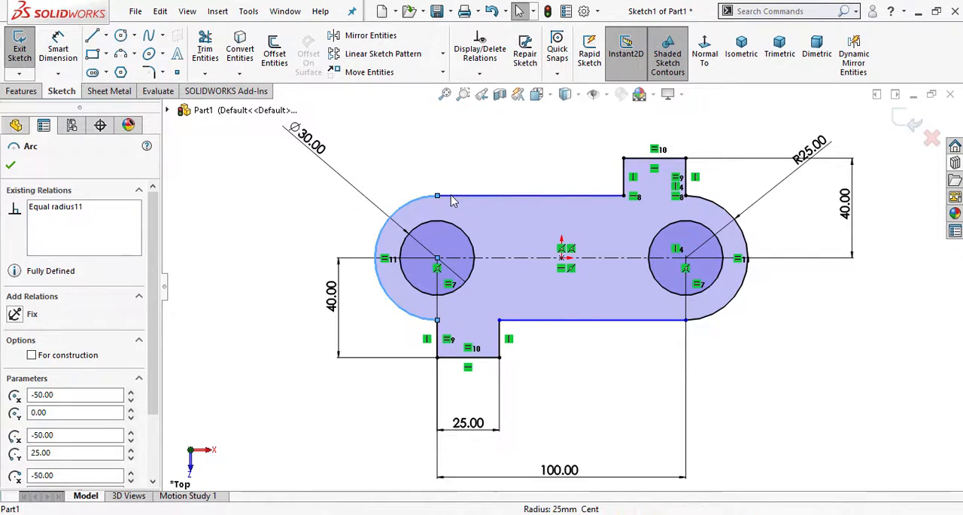
{"action": "left_click", "coordinate": [455, 197], "text": "ctrl"}
{"action": "left_click", "coordinate": [487, 134]}
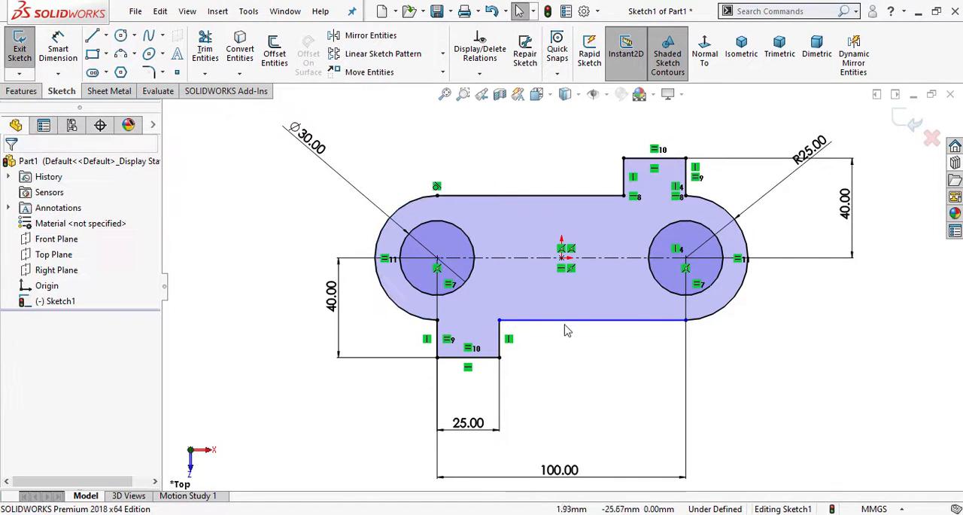
- Add a Tangent relation between the plate's lower straight edge and the right end arc
{"action": "left_click", "coordinate": [679, 321]}
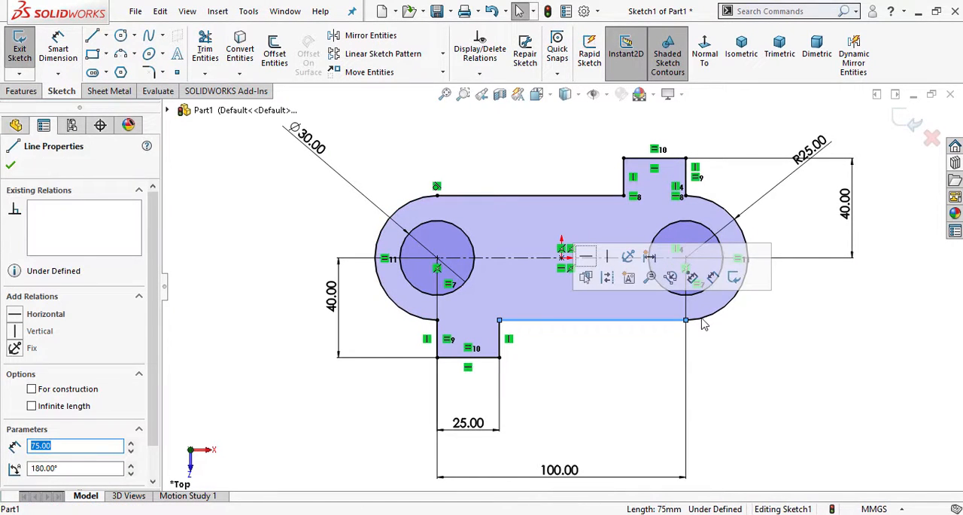
{"action": "left_click", "coordinate": [696, 319]}
{"action": "left_click", "coordinate": [676, 321], "text": "ctrl"}
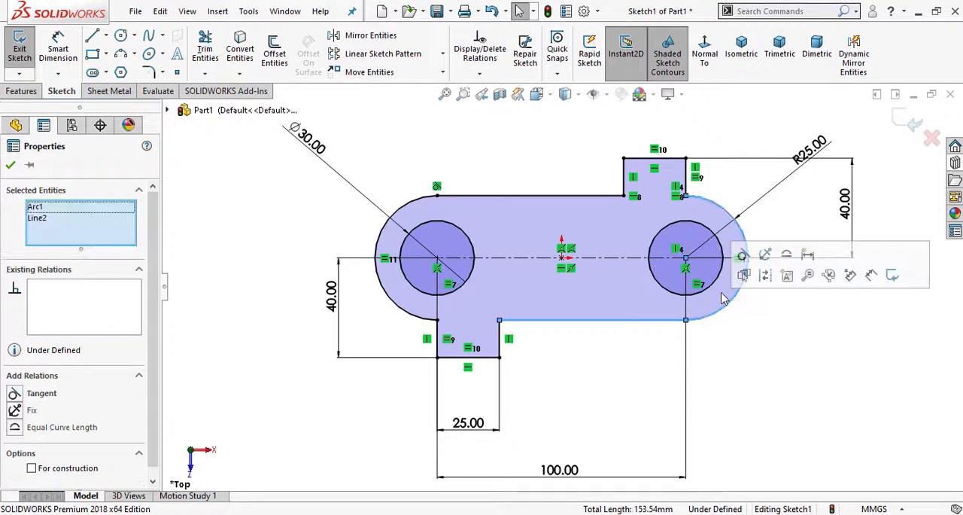
{"action": "left_click", "coordinate": [744, 256]}
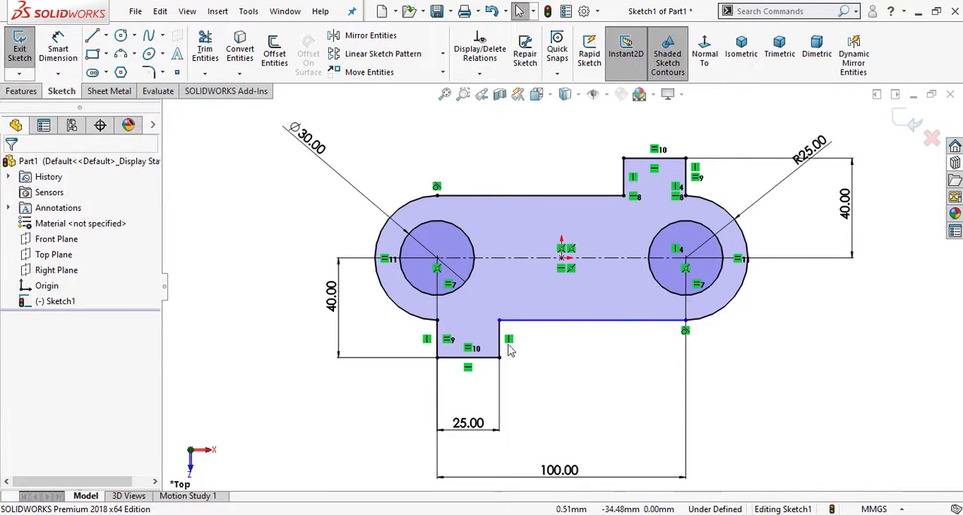
- Add a Horizontal relation to the plate's lower straight edge to fully define the sketch
{"action": "scroll", "coordinate": [543, 343], "scroll_direction": "down", "scroll_amount": 1}
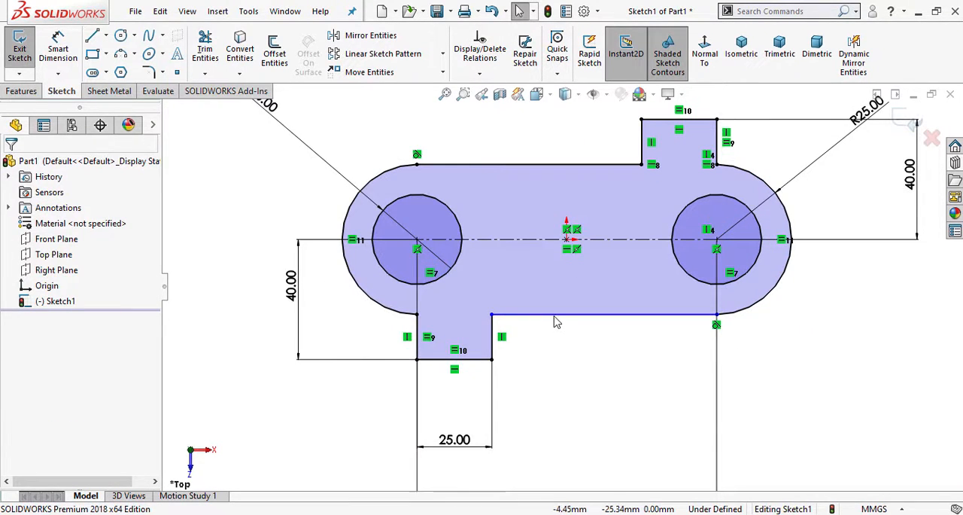
{"action": "mouse_move", "coordinate": [554, 315]}
{"action": "left_mouse_down"}
{"action": "mouse_move", "coordinate": [554, 360]}
{"action": "mouse_move", "coordinate": [553, 331]}
{"action": "left_mouse_up"}
{"action": "left_click", "coordinate": [571, 379]}
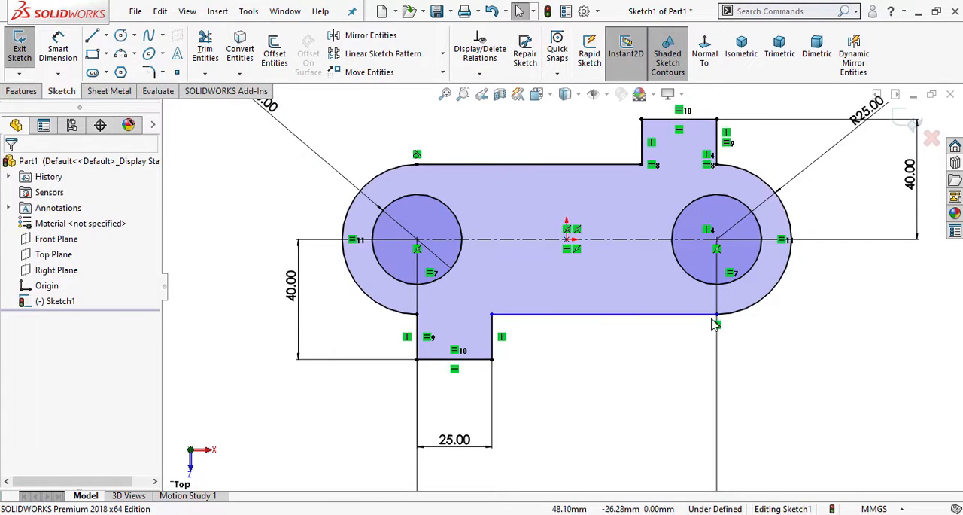
{"action": "mouse_move", "coordinate": [719, 323]}
{"action": "left_mouse_down"}
{"action": "mouse_move", "coordinate": [660, 329]}
{"action": "mouse_move", "coordinate": [716, 327]}
{"action": "mouse_move", "coordinate": [721, 335]}
{"action": "left_mouse_up"}
{"action": "left_click", "coordinate": [580, 327]}
{"action": "left_click", "coordinate": [585, 315]}
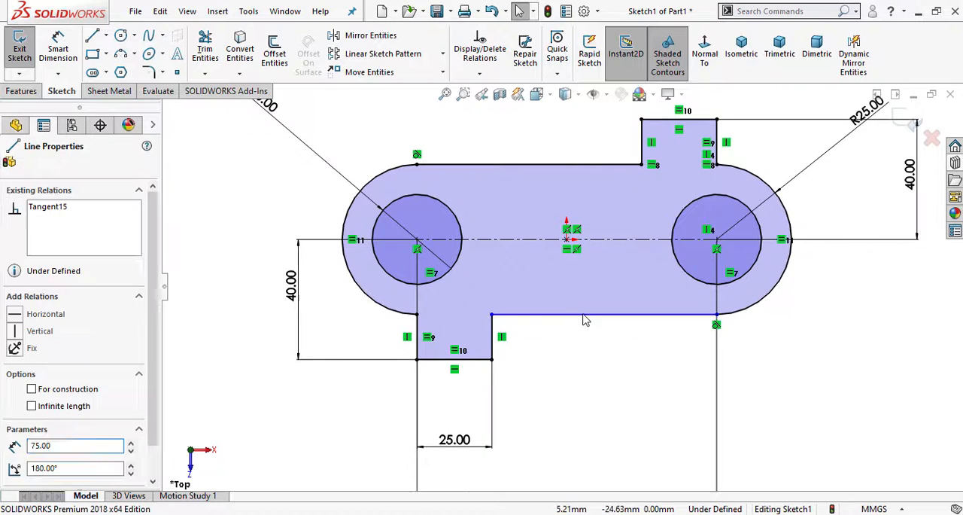
{"action": "left_click", "coordinate": [627, 259]}
{"action": "left_click", "coordinate": [610, 411]}
{"action": "scroll", "coordinate": [609, 414], "scroll_direction": "up", "scroll_amount": 4}
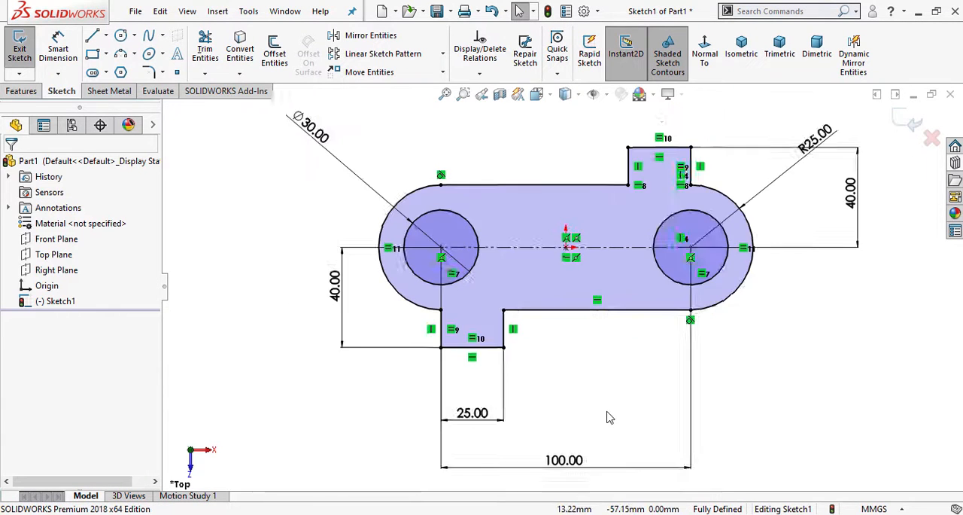
- Extrude the fully defined plate sketch as a Blind boss, checking the views and dimensions on the Part-5 PDF drawing sheet
{"action": "left_click", "coordinate": [21, 93]}
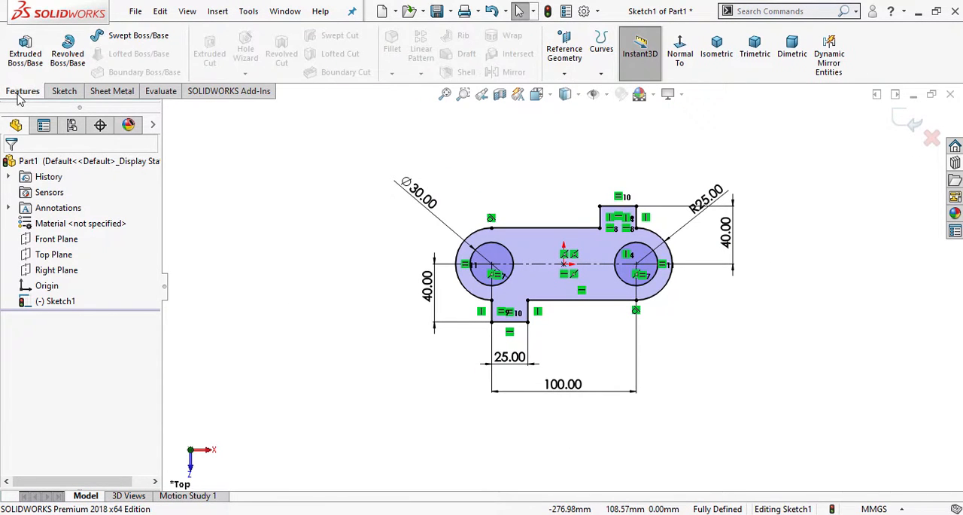
{"action": "left_click", "coordinate": [19, 66]}
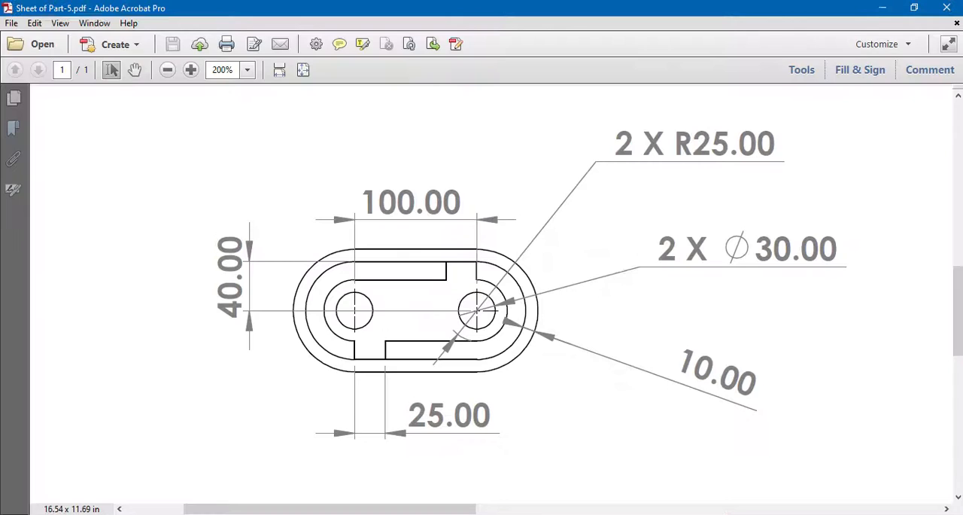
{"action": "left_click", "coordinate": [167, 69]}
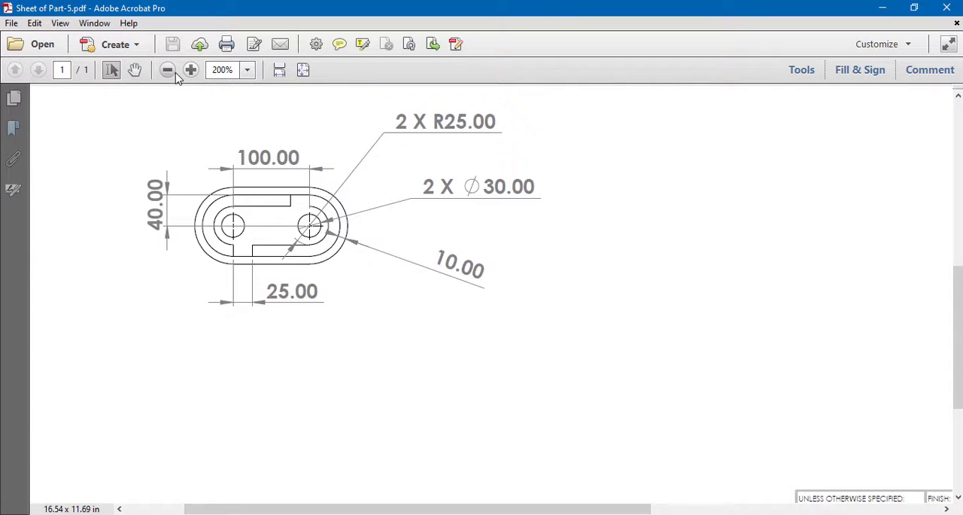
{"action": "left_click", "coordinate": [167, 69]}
{"action": "scroll", "coordinate": [432, 223], "scroll_direction": "up", "scroll_amount": 10}
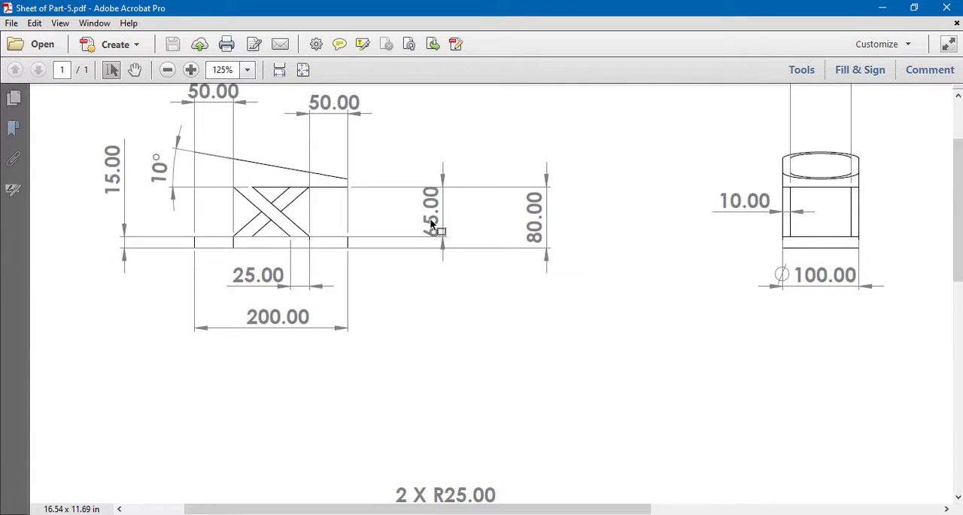
{"action": "scroll", "coordinate": [454, 241], "scroll_direction": "down", "scroll_amount": 5}
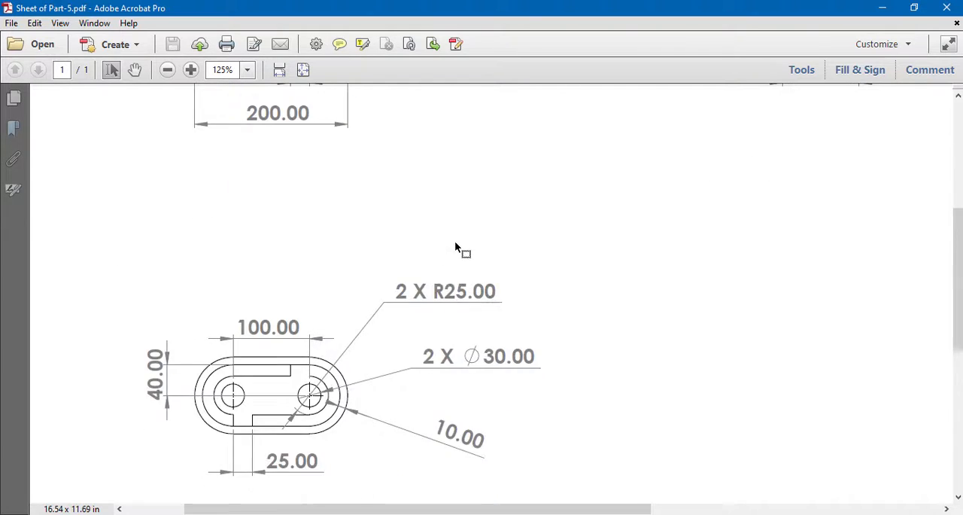
{"action": "middle_click_drag", "start_coordinate": [457, 246], "coordinate": [506, 249]}
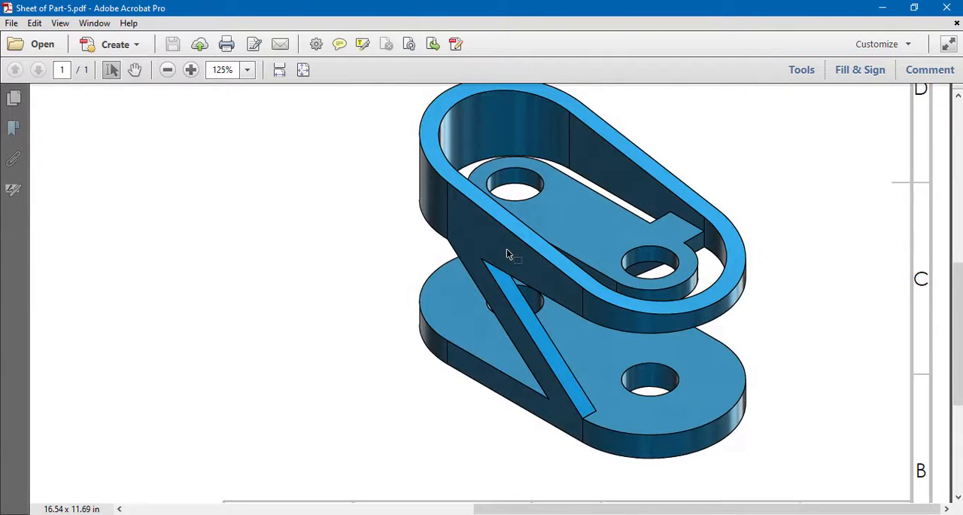
{"action": "scroll", "coordinate": [506, 253], "scroll_direction": "up", "scroll_amount": 3}
{"action": "left_click", "coordinate": [167, 69]}
{"action": "left_click", "coordinate": [168, 70]}
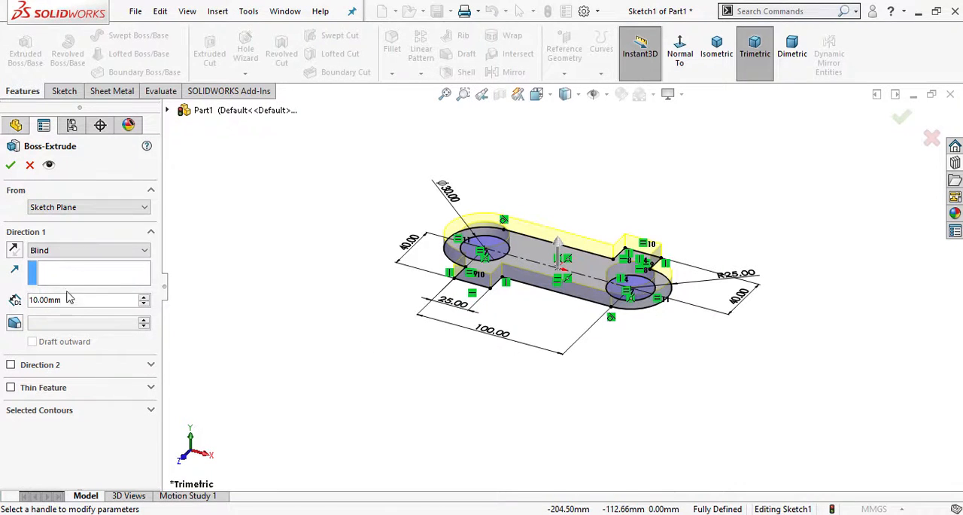
{"action": "scroll", "coordinate": [606, 206], "scroll_direction": "down", "scroll_amount": 2}
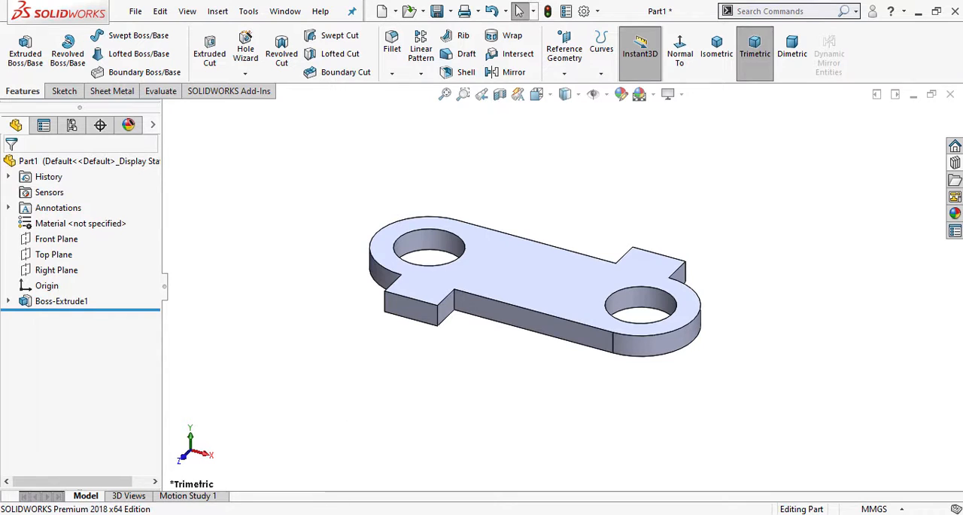
- Start a new sketch on the Top Plane and view it straight on
{"action": "left_click", "coordinate": [65, 258]}
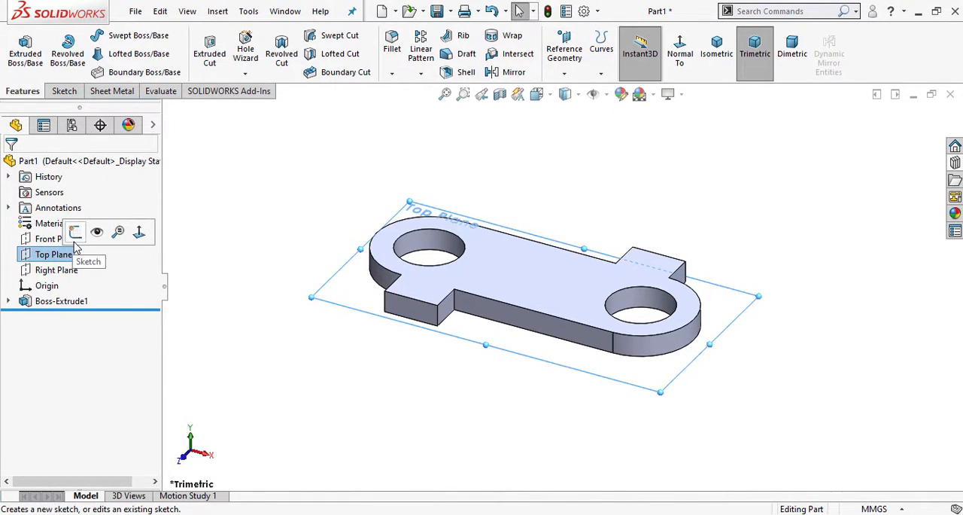
{"action": "left_click", "coordinate": [76, 224]}
{"action": "left_click", "coordinate": [704, 60]}
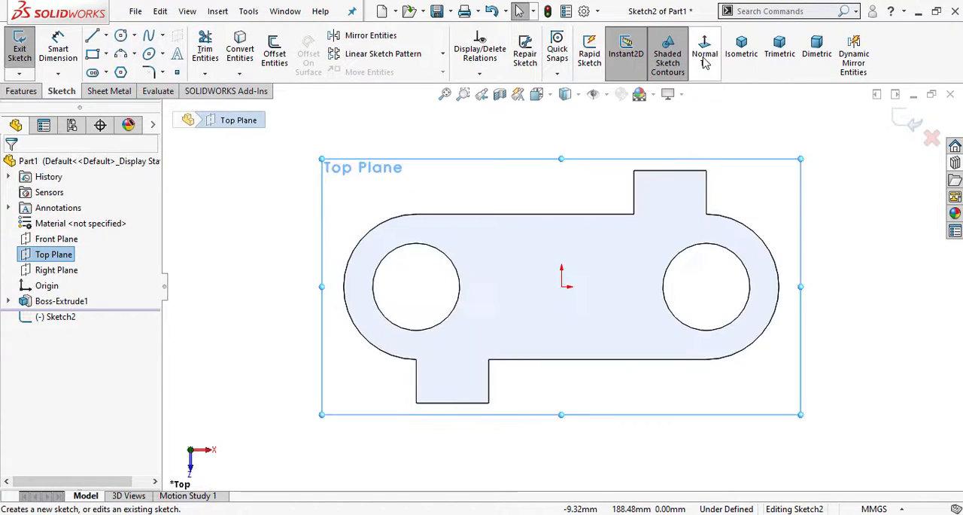
{"action": "left_click", "coordinate": [517, 145]}
{"action": "scroll", "coordinate": [466, 250], "scroll_direction": "up", "scroll_amount": 1}
- Consult the PDF drawing and sketch a horizontal centerpoint slot from the origin around the plate, about 179 mm between centers and 104 mm wide
{"action": "left_click", "coordinate": [365, 513]}
{"action": "scroll", "coordinate": [443, 377], "scroll_direction": "up", "scroll_amount": 4}
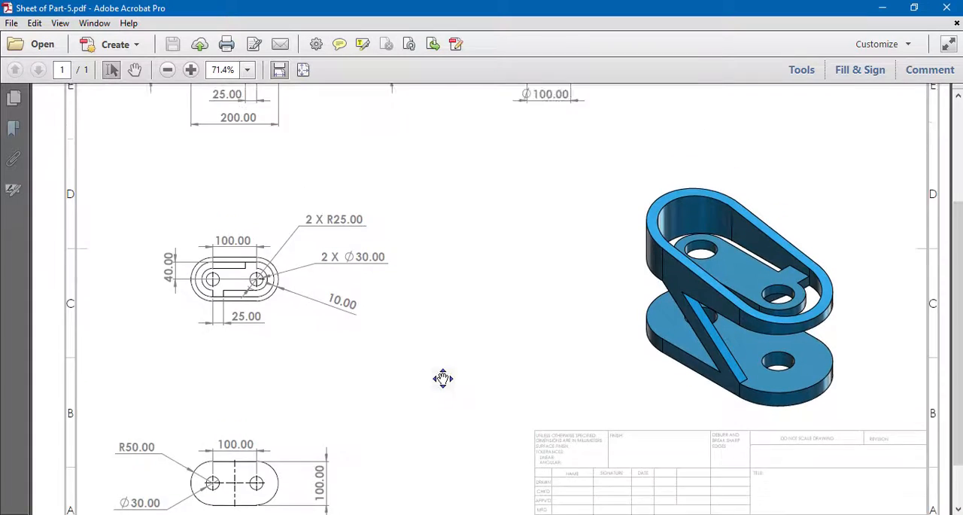
{"action": "scroll", "coordinate": [395, 332], "scroll_direction": "down", "scroll_amount": 4}
{"action": "scroll", "coordinate": [389, 353], "scroll_direction": "up", "scroll_amount": 4}
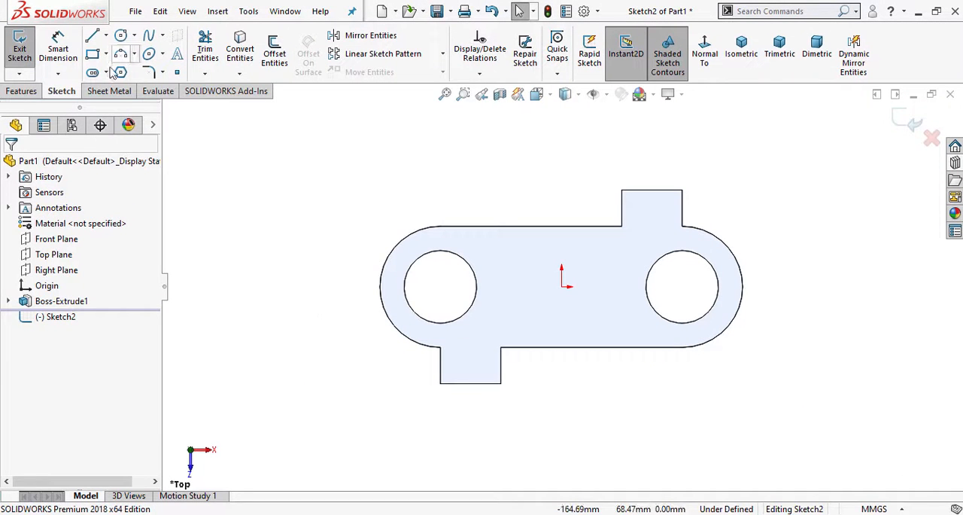
{"action": "left_click", "coordinate": [106, 72]}
{"action": "left_click", "coordinate": [153, 108]}
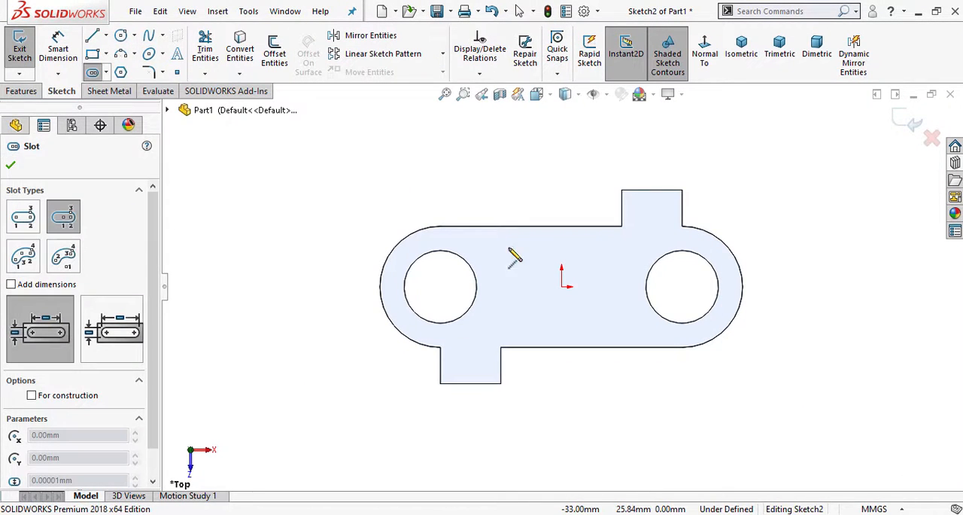
{"action": "left_click", "coordinate": [561, 287]}
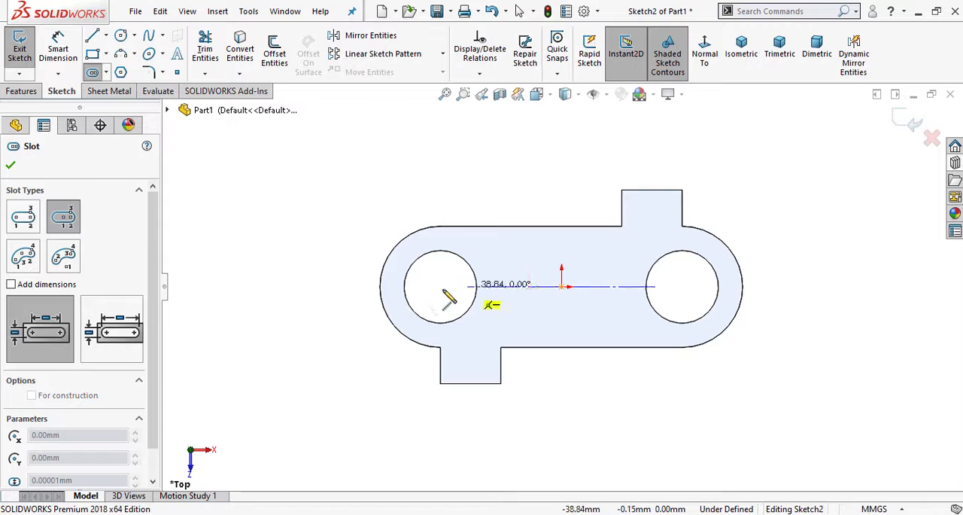
{"action": "left_click", "coordinate": [344, 287]}
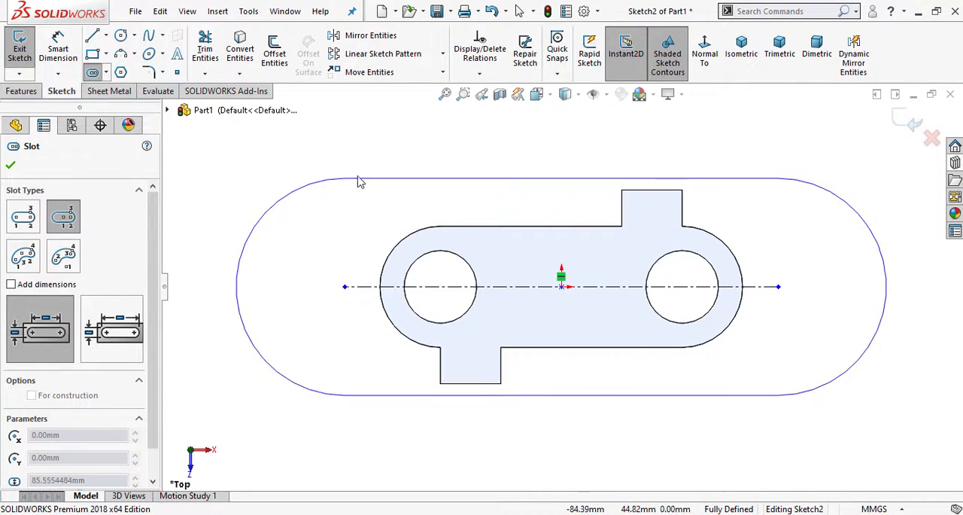
{"action": "left_click", "coordinate": [360, 162]}
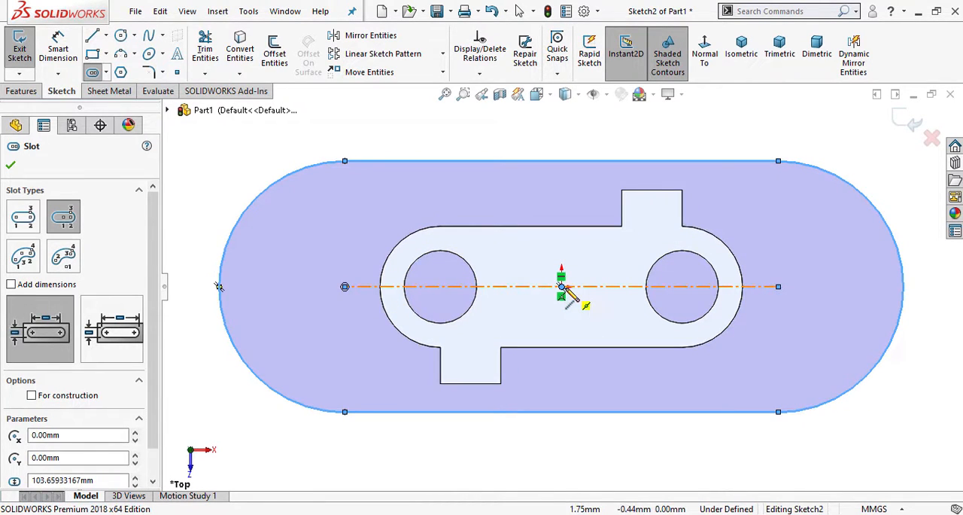
{"action": "right_click", "coordinate": [246, 140]}
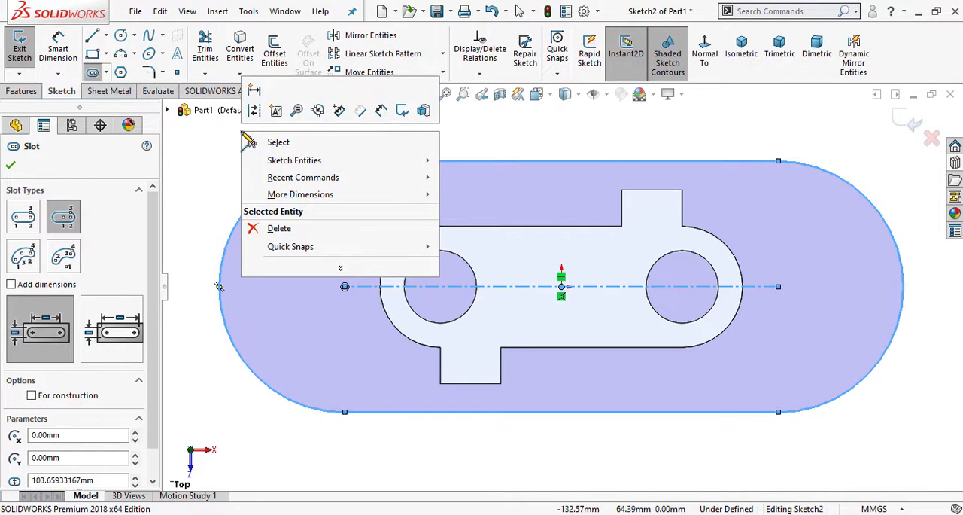
{"action": "left_click", "coordinate": [260, 142]}
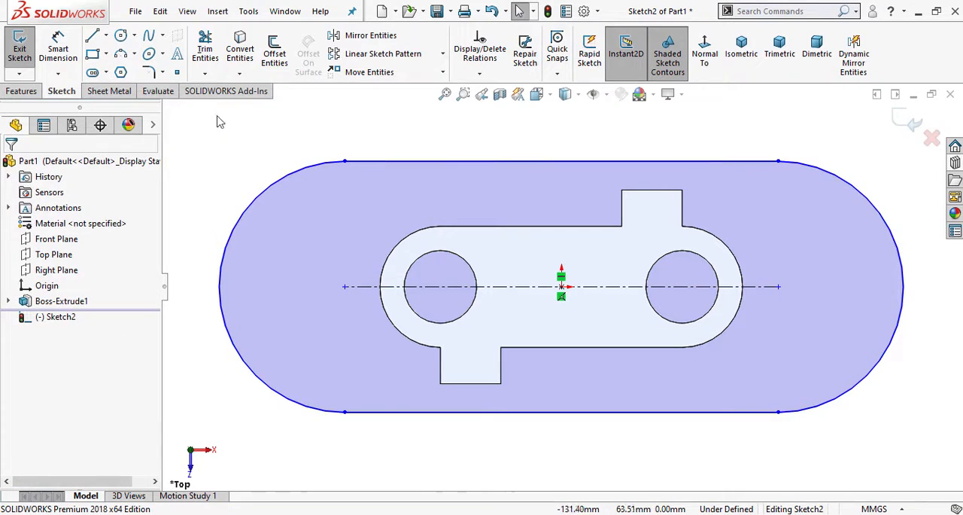
- Start offsetting the slot and examine the ring's wall thickness dimension in the top view of the Part-5 PDF drawing
{"action": "left_click", "coordinate": [275, 56]}
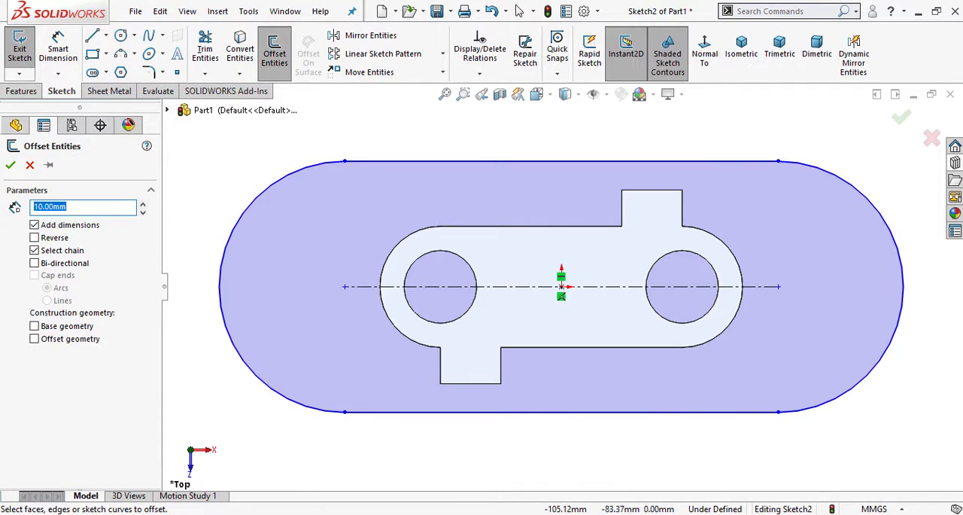
{"action": "key", "text": "alt+Tab"}
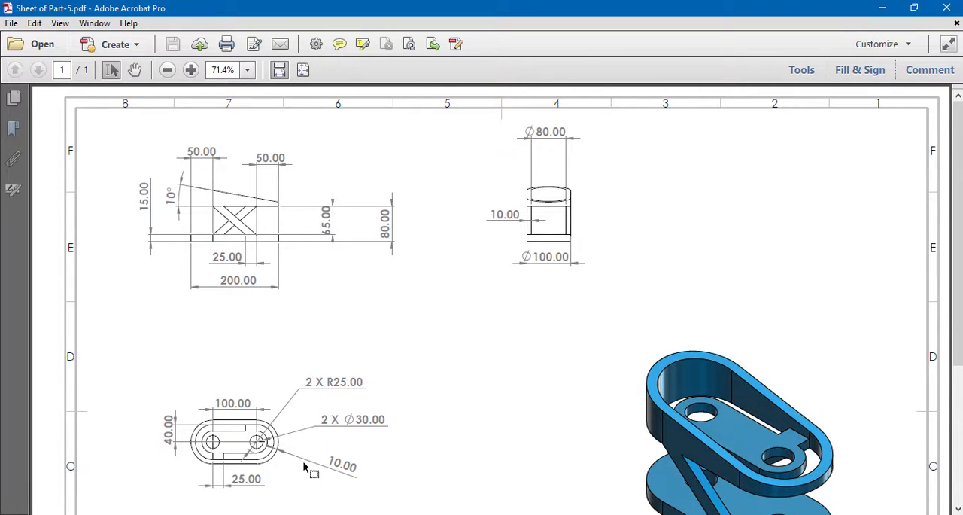
{"action": "scroll", "coordinate": [307, 467], "scroll_direction": "down", "scroll_amount": 1}
{"action": "left_click", "coordinate": [191, 69]}
{"action": "left_click", "coordinate": [191, 70]}
{"action": "left_click", "coordinate": [191, 69]}
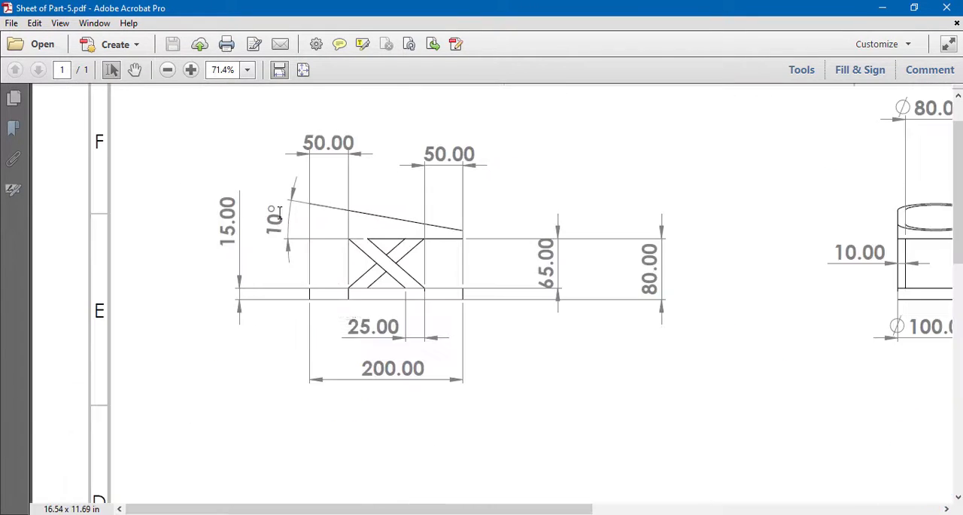
{"action": "scroll", "coordinate": [251, 110], "scroll_direction": "down", "scroll_amount": 10}
{"action": "left_click", "coordinate": [192, 75]}
{"action": "left_click", "coordinate": [193, 75]}
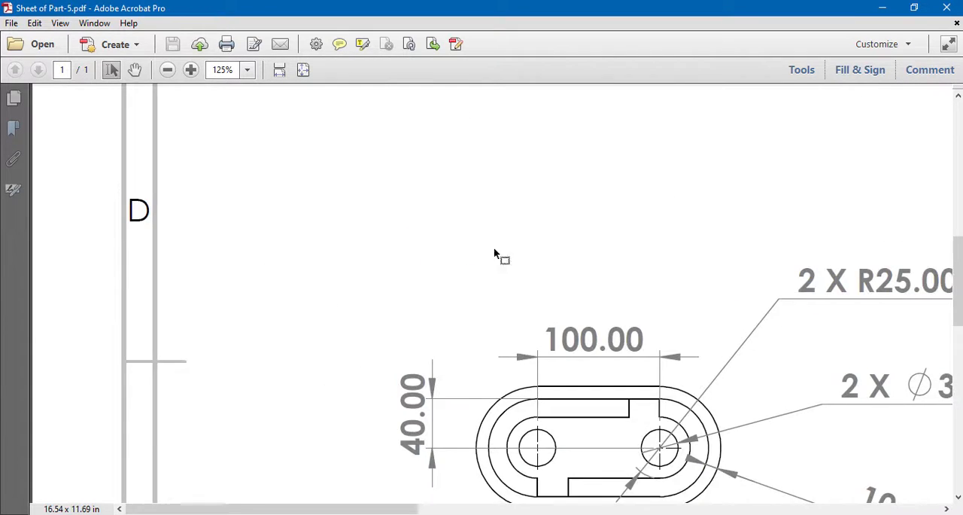
{"action": "scroll", "coordinate": [626, 353], "scroll_direction": "down", "scroll_amount": 2}
{"action": "scroll", "coordinate": [617, 415], "scroll_direction": "right", "scroll_amount": 5}
{"action": "scroll", "coordinate": [618, 415], "scroll_direction": "down", "scroll_amount": 1}
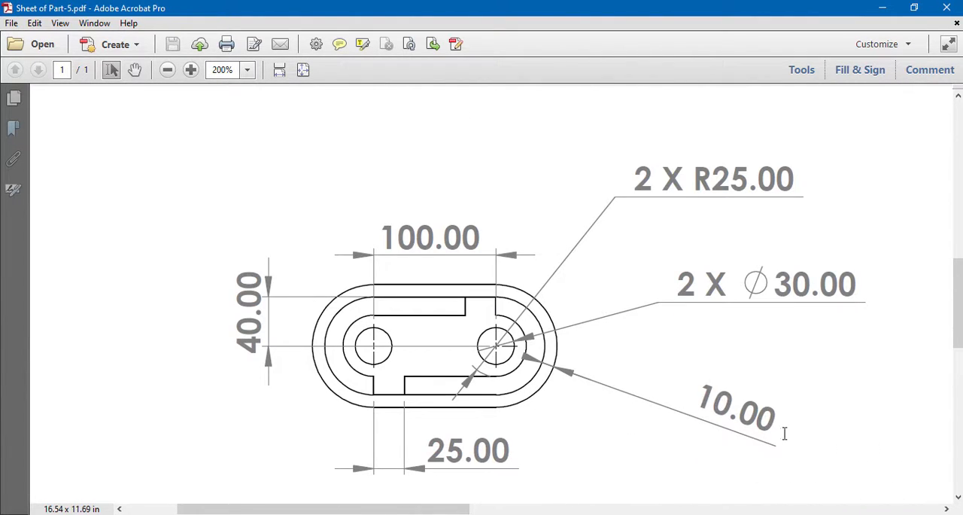
{"action": "left_click_drag", "start_coordinate": [784, 434], "coordinate": [587, 374]}
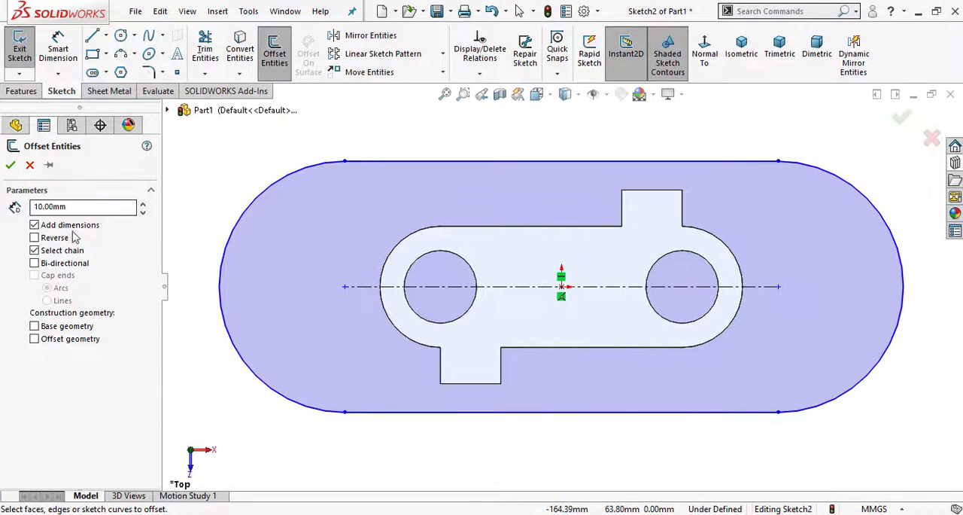
- Offset the whole outer slot 10 mm inward, reversing the direction and adding the offset dimension
{"action": "left_click_drag", "start_coordinate": [71, 207], "coordinate": [2, 209]}
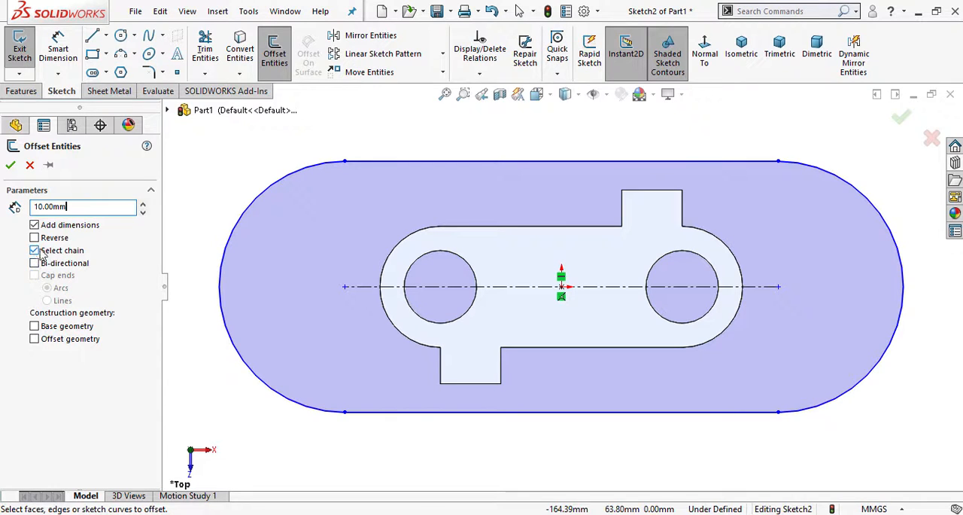
{"action": "left_click", "coordinate": [294, 180]}
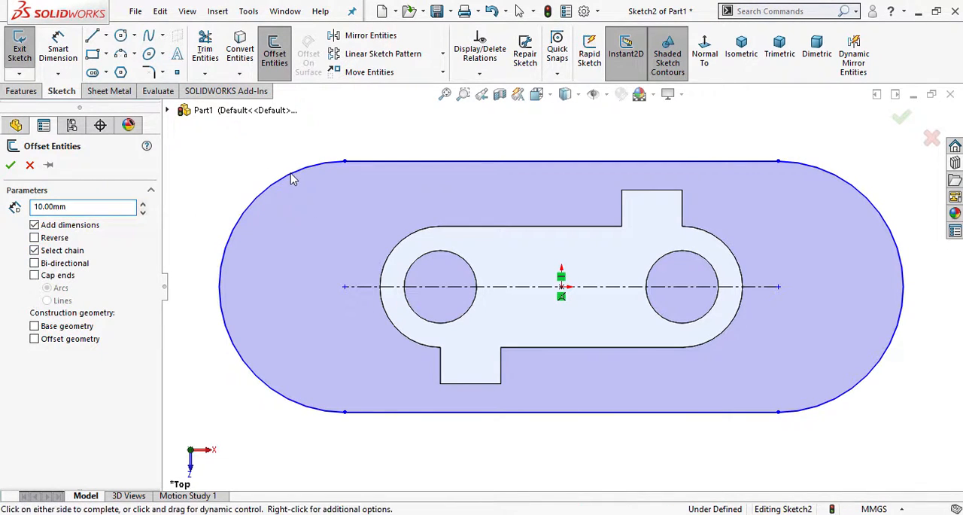
{"action": "left_click", "coordinate": [35, 238]}
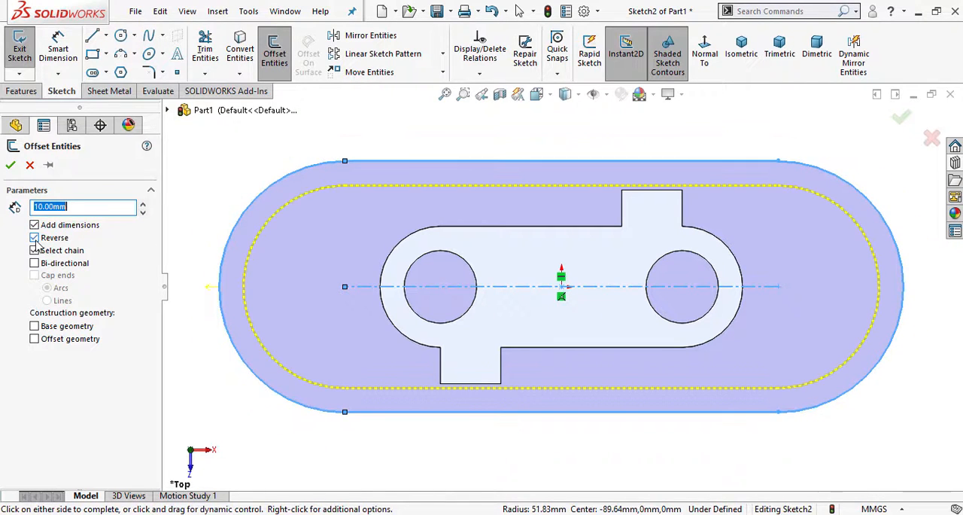
{"action": "left_click", "coordinate": [10, 166]}
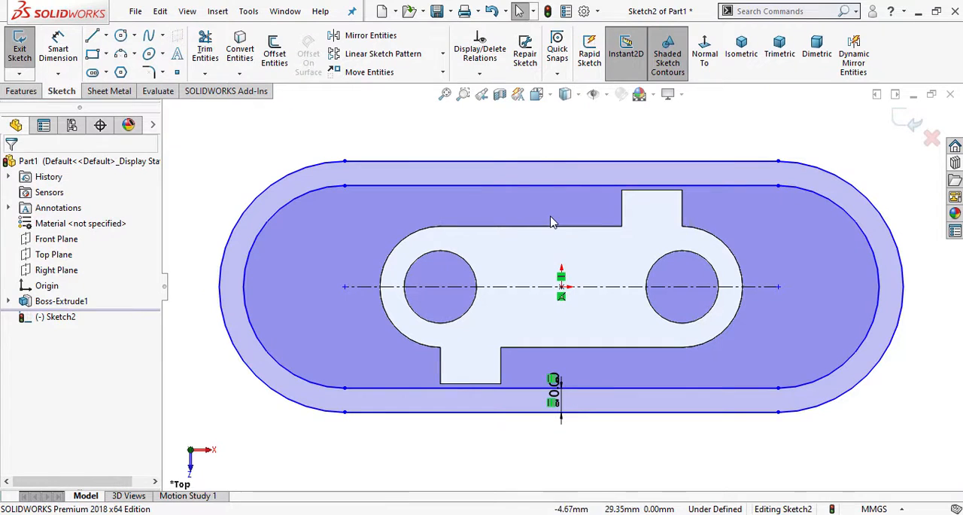
- Make the inner slot's upper straight line collinear with the top edge of the plate's upper tab
{"action": "scroll", "coordinate": [657, 243], "scroll_direction": "down", "scroll_amount": 3}
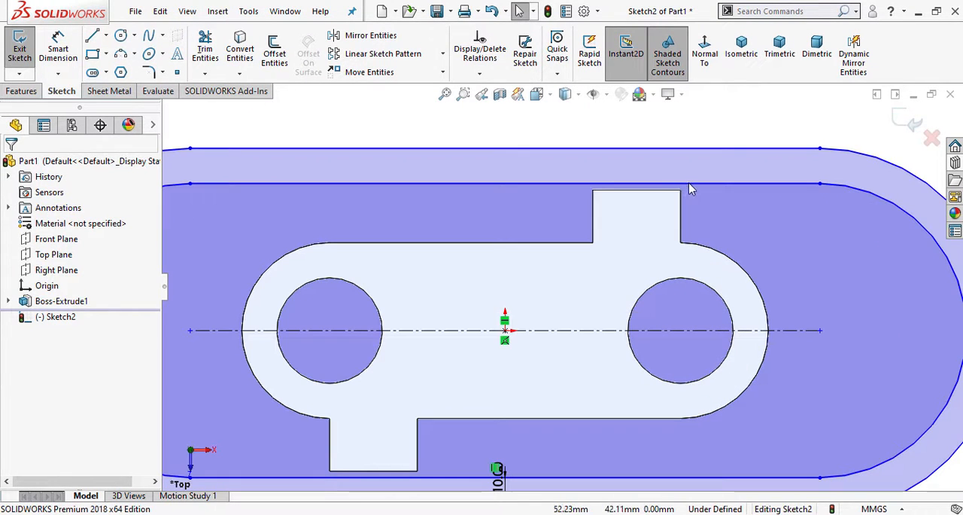
{"action": "left_click", "coordinate": [677, 186]}
{"action": "left_click", "coordinate": [670, 188], "text": "ctrl"}
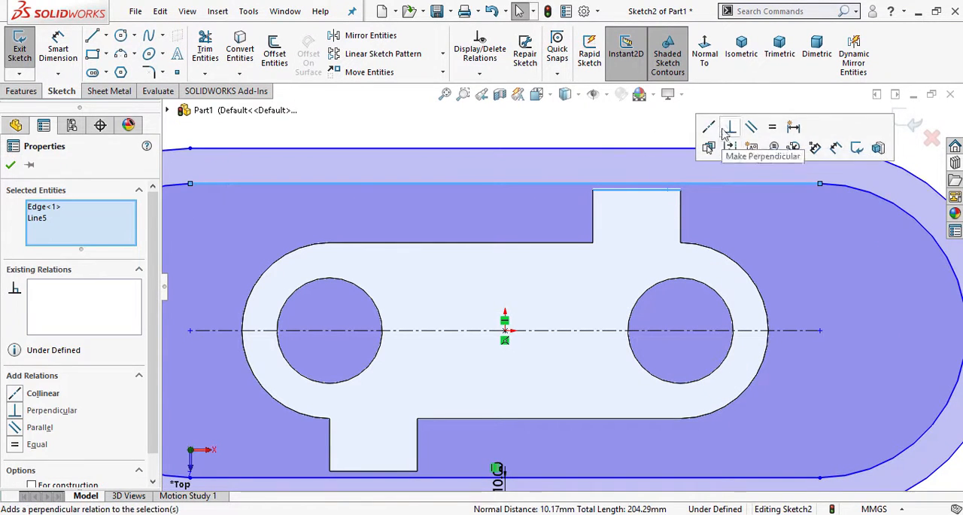
{"action": "left_click", "coordinate": [708, 127]}
{"action": "scroll", "coordinate": [494, 370], "scroll_direction": "up", "scroll_amount": 3}
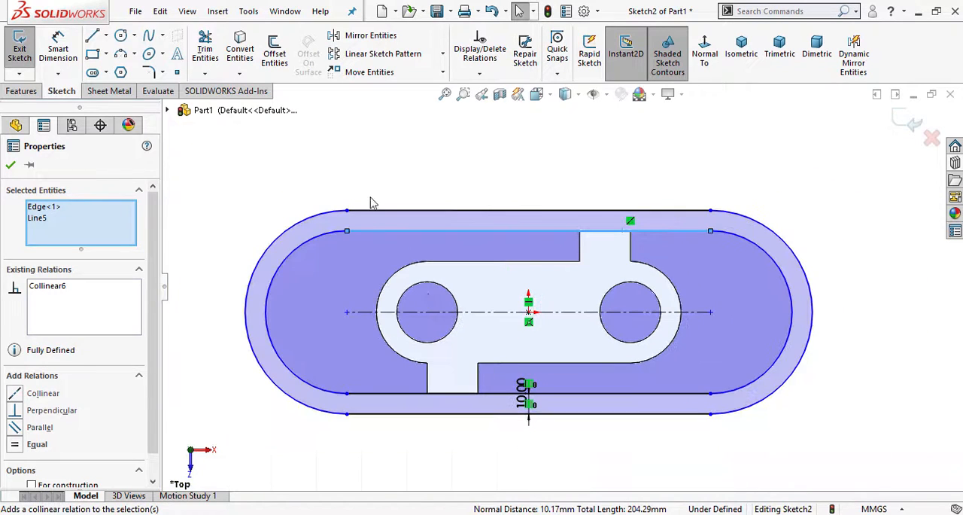
{"action": "left_click", "coordinate": [363, 167]}
- Consult the PDF drawing's top view and try to add a radius dimension to the outer slot's left arc
{"action": "scroll", "coordinate": [387, 384], "scroll_direction": "down", "scroll_amount": 2}
{"action": "left_click", "coordinate": [290, 514]}
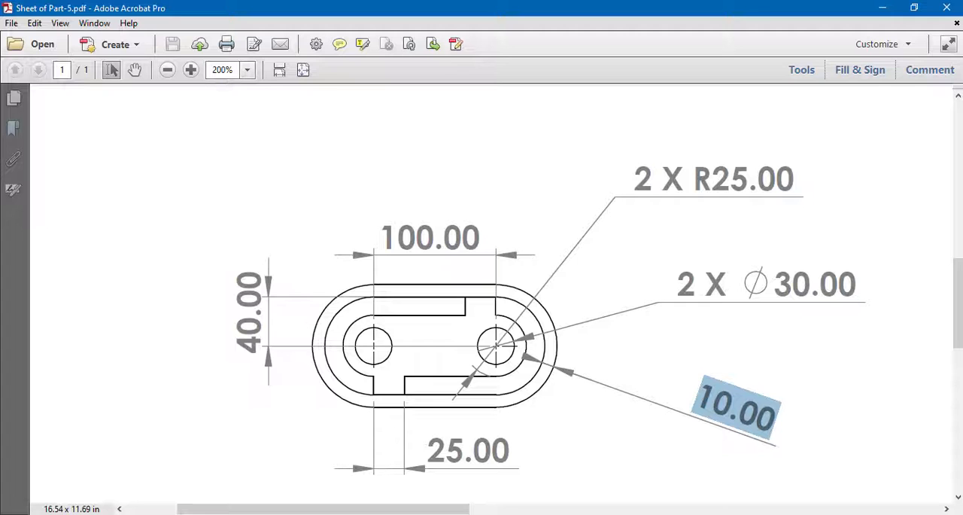
{"action": "left_click", "coordinate": [428, 247]}
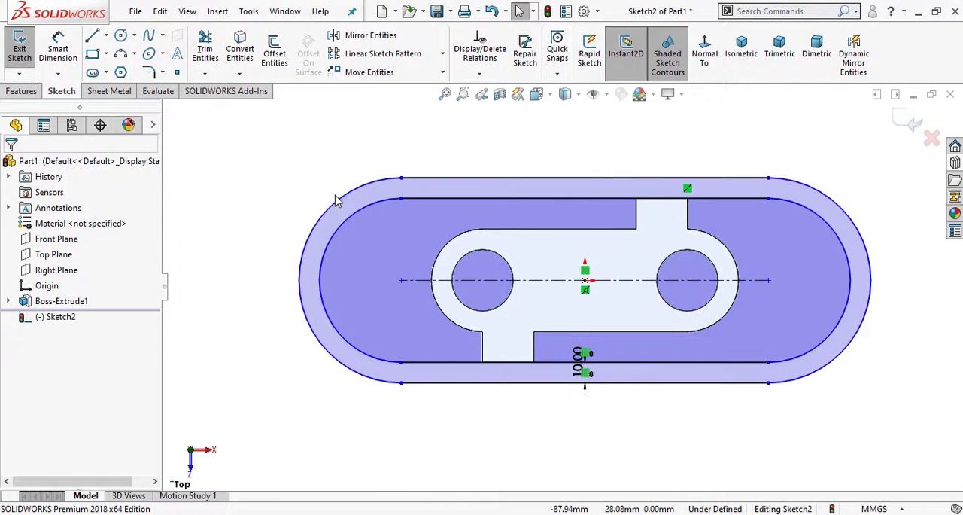
{"action": "left_click", "coordinate": [58, 49]}
{"action": "left_click", "coordinate": [336, 203]}
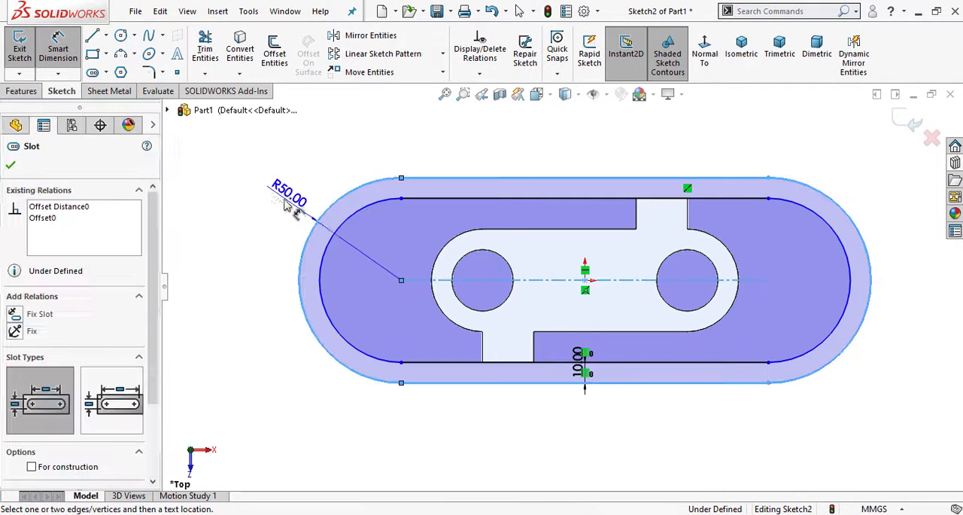
{"action": "left_click", "coordinate": [227, 218]}
{"action": "left_click", "coordinate": [553, 186]}
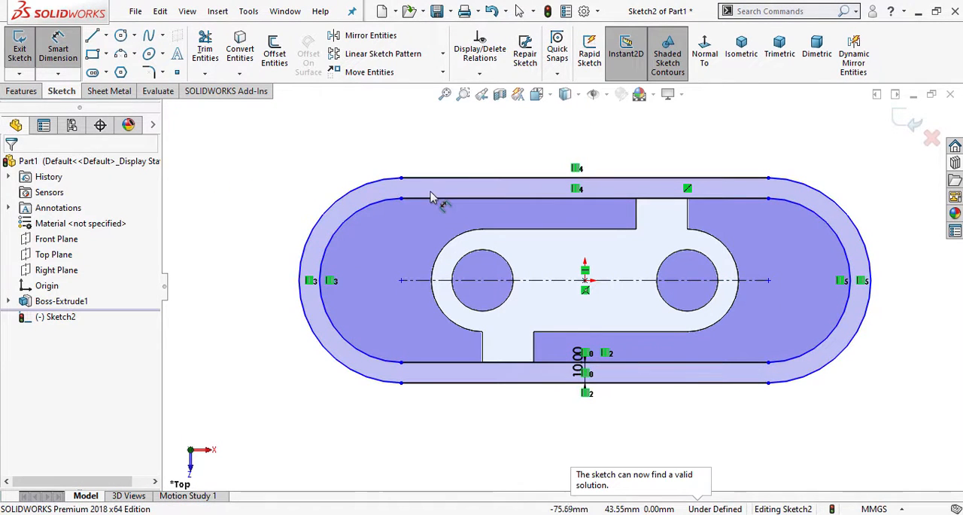
- Dimension the distance between the slot's two arc centers and set it to 100 mm
{"action": "left_click", "coordinate": [374, 514]}
{"action": "left_click", "coordinate": [360, 514]}
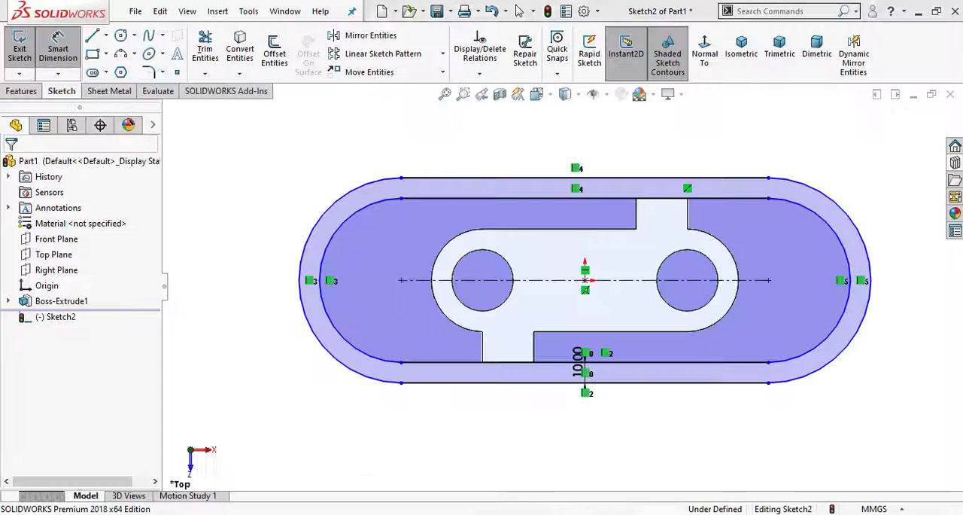
{"action": "left_click", "coordinate": [402, 281]}
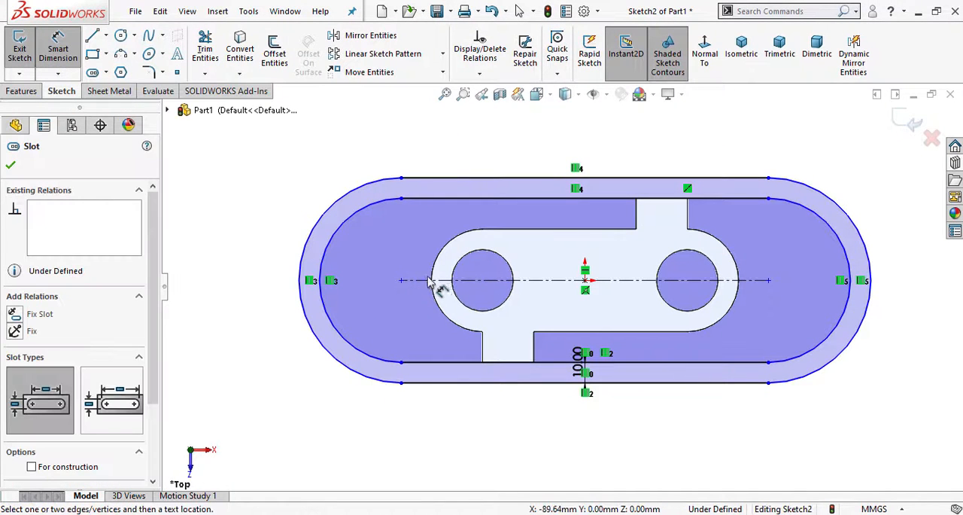
{"action": "left_click", "coordinate": [59, 48]}
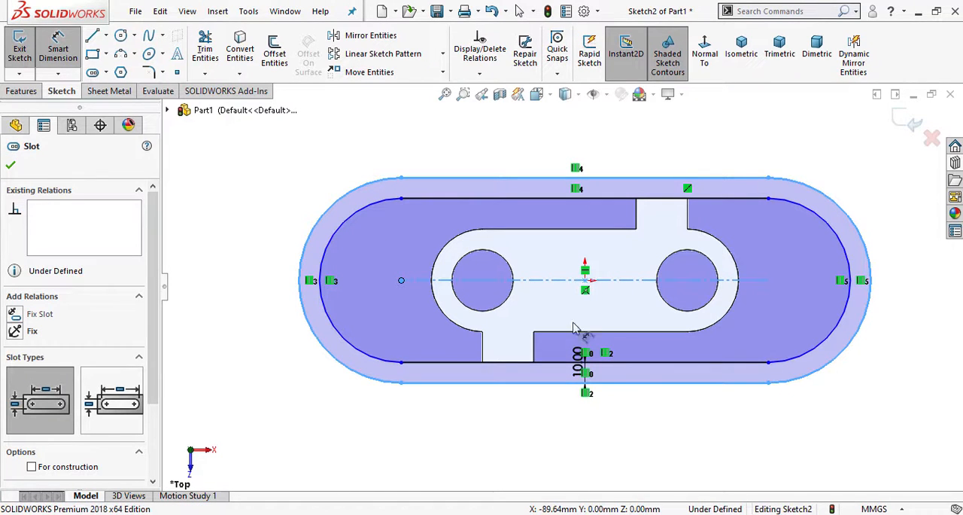
{"action": "left_click", "coordinate": [590, 426]}
{"action": "left_click", "coordinate": [547, 285]}
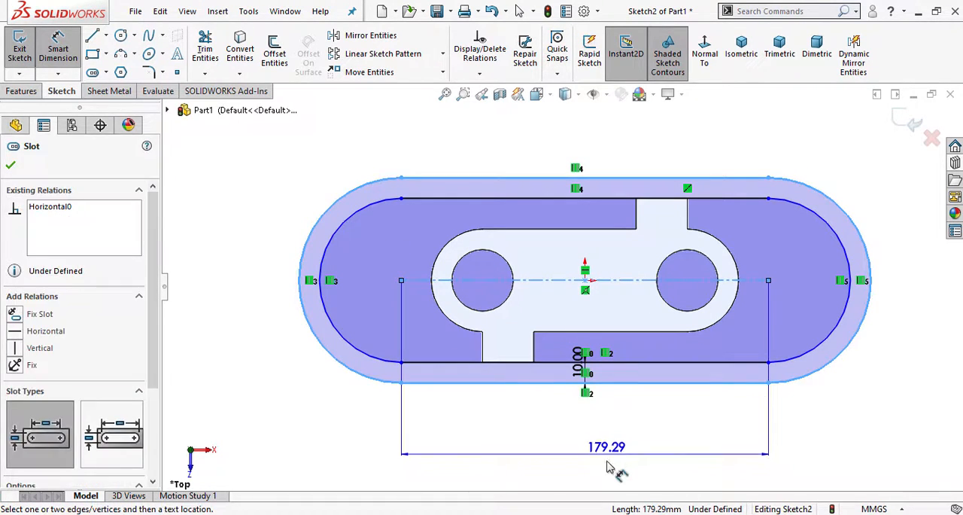
{"action": "left_click", "coordinate": [655, 446]}
{"action": "type", "text": "100"}
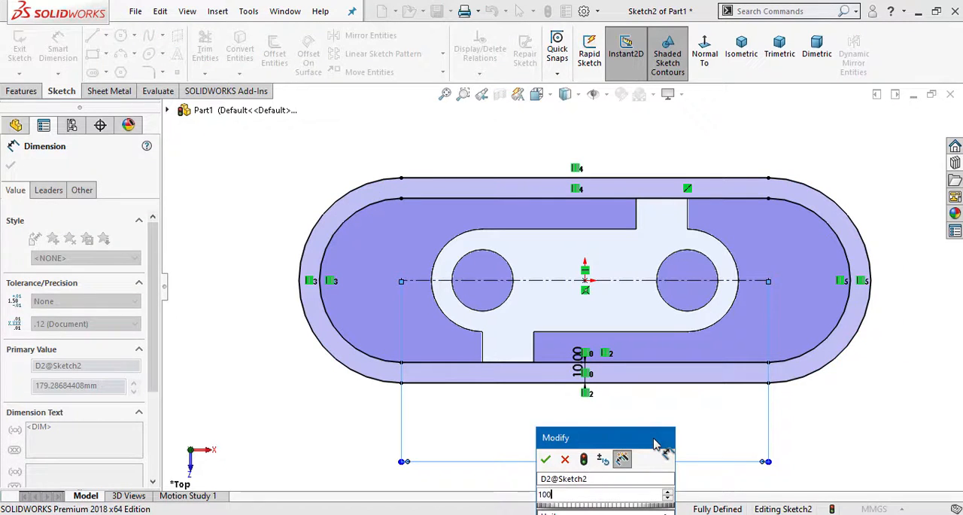
{"action": "key", "text": "Return"}
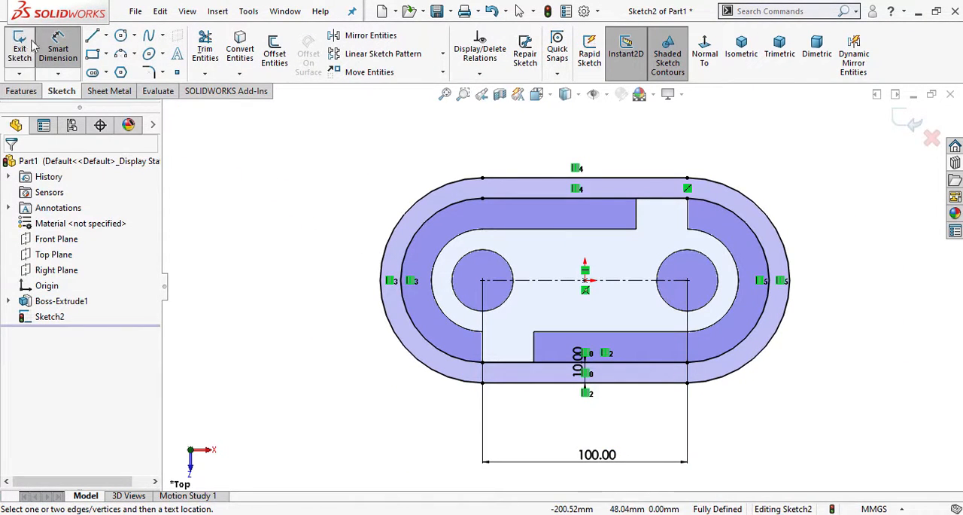
{"action": "left_click", "coordinate": [55, 61]}
- Extrude the slotted ring sketch as a Blind boss 50 mm deep, merged with the plate, checking it in isometric view
{"action": "left_click", "coordinate": [8, 91]}
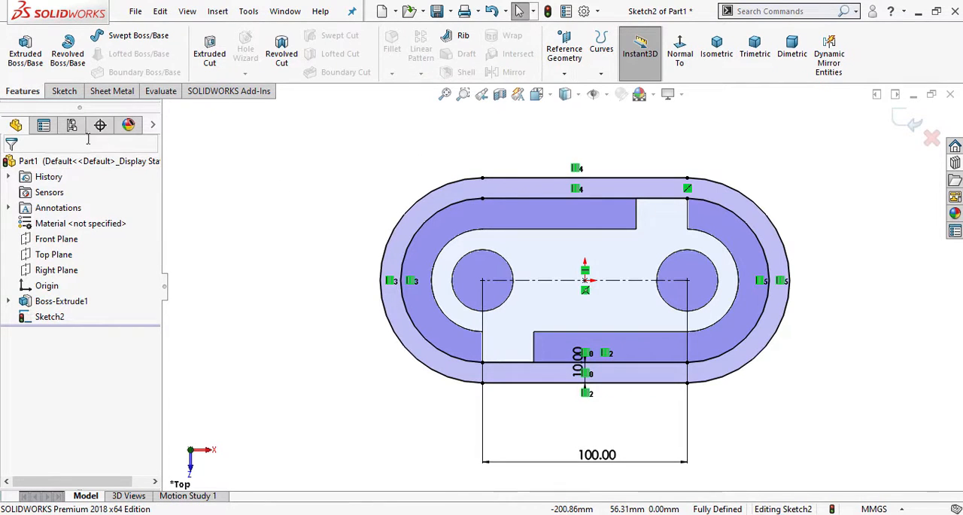
{"action": "left_click", "coordinate": [24, 66]}
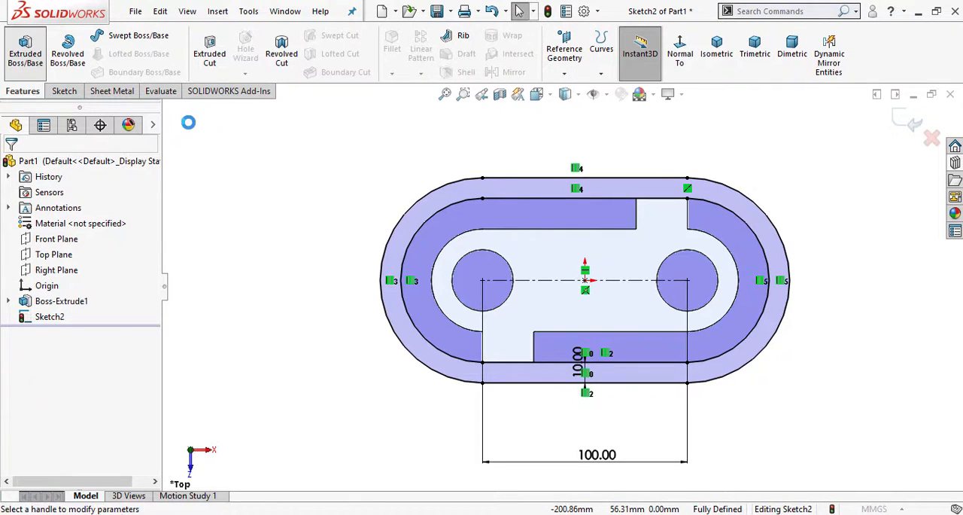
{"action": "left_click", "coordinate": [716, 52]}
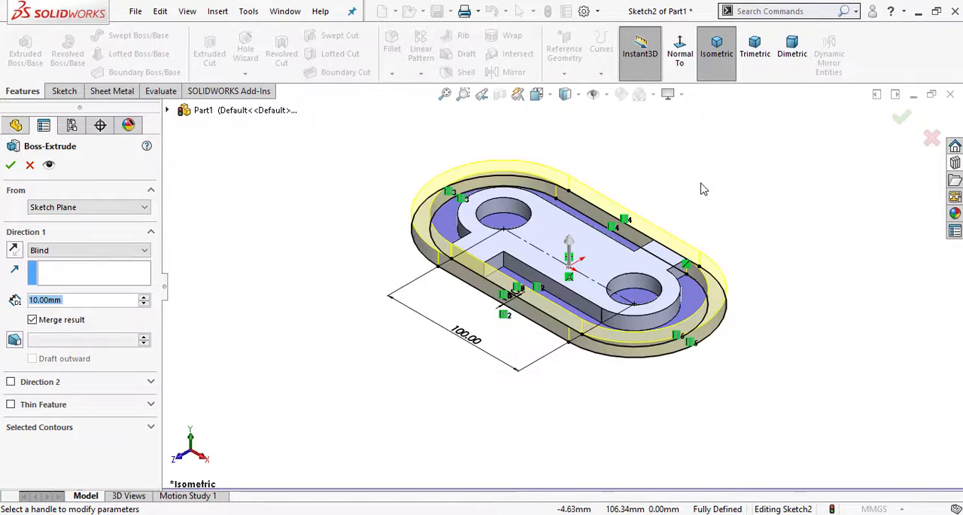
{"action": "scroll", "coordinate": [701, 188], "scroll_direction": "down", "scroll_amount": 2}
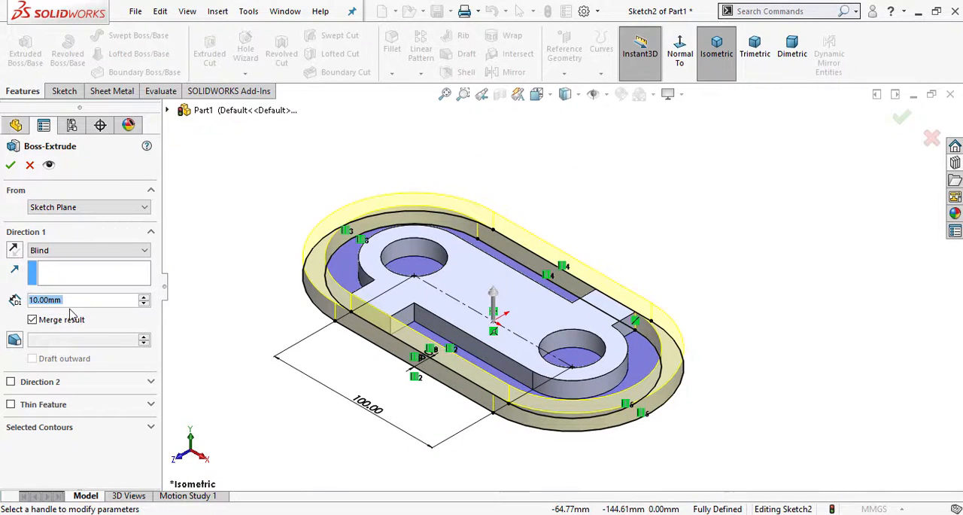
{"action": "type", "text": "50"}
{"action": "key", "text": "Return"}
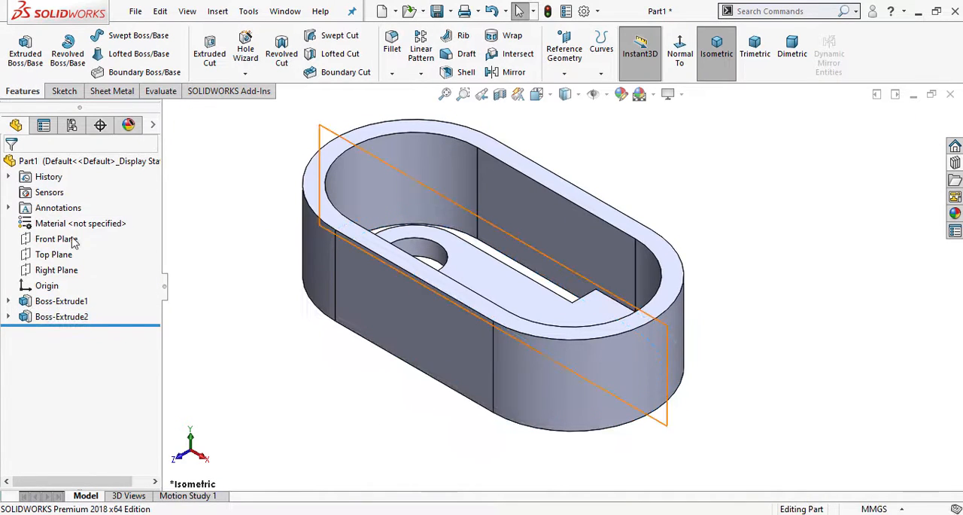
- Start a new sketch on the Front Plane and view it straight on
{"action": "left_click", "coordinate": [59, 239]}
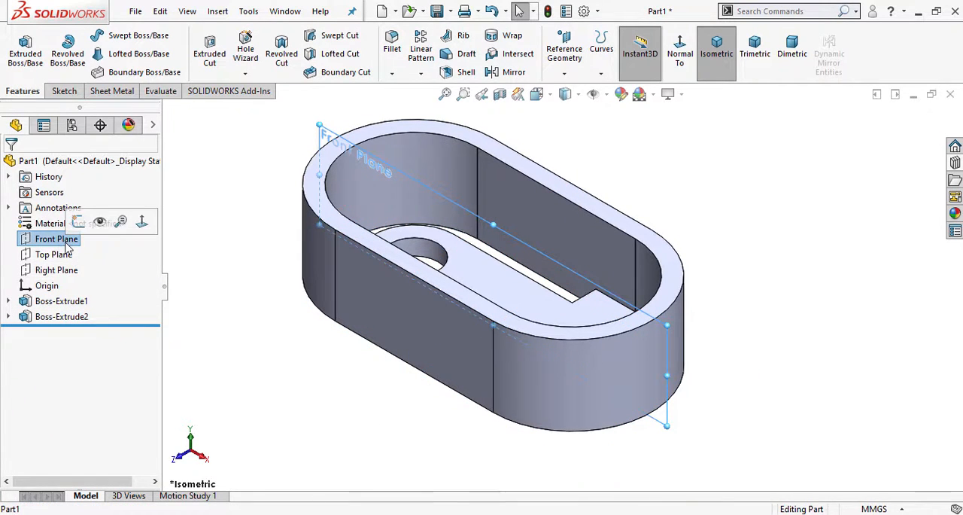
{"action": "left_click", "coordinate": [76, 216]}
{"action": "left_click", "coordinate": [715, 58]}
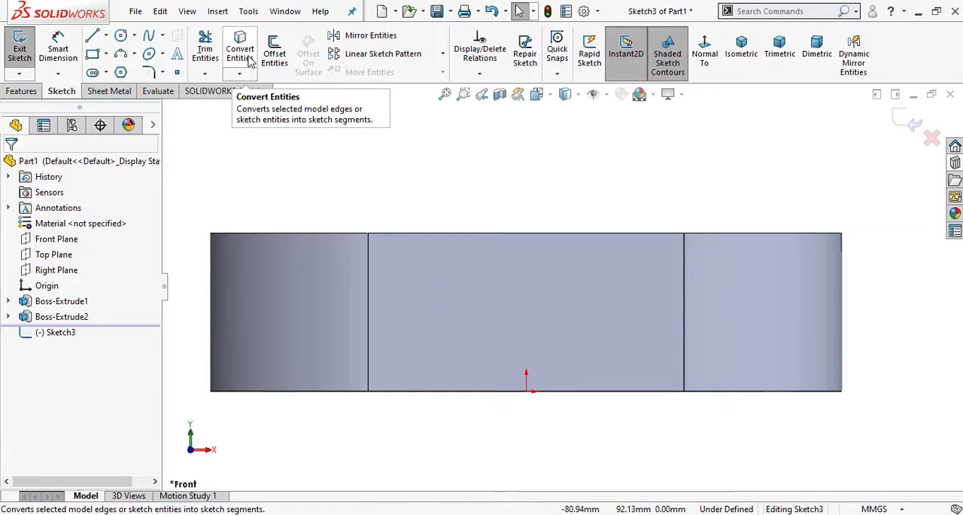
- Sketch a closed triangle along the ring's full top edge, about 44 mm down its right edge, and diagonally back to the top-left corner
{"action": "left_click", "coordinate": [92, 36]}
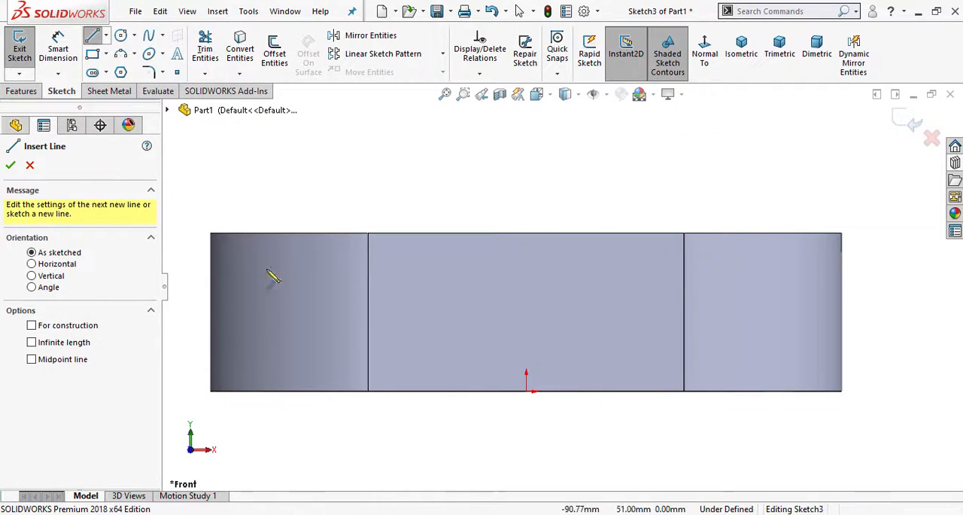
{"action": "key", "text": "alt+Tab"}
{"action": "scroll", "coordinate": [367, 317], "scroll_direction": "up", "scroll_amount": 10}
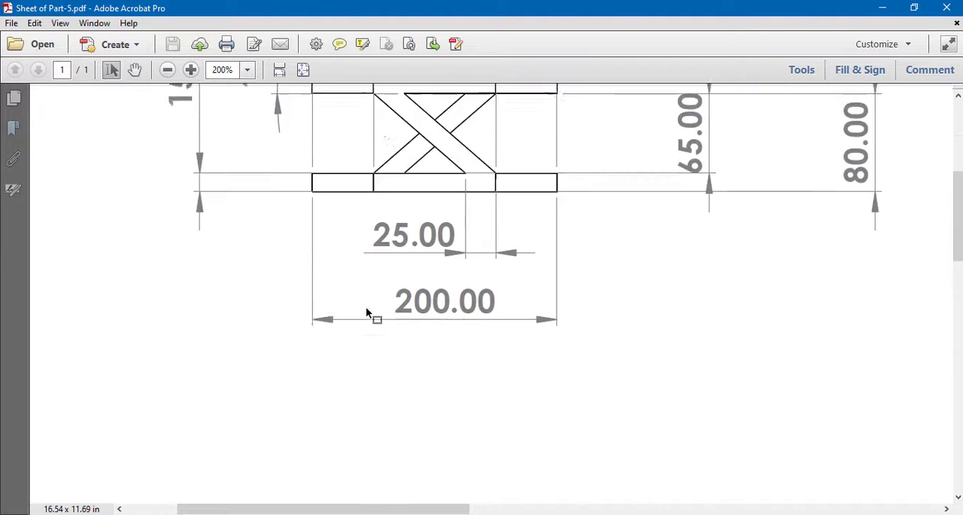
{"action": "key", "text": "alt+Tab"}
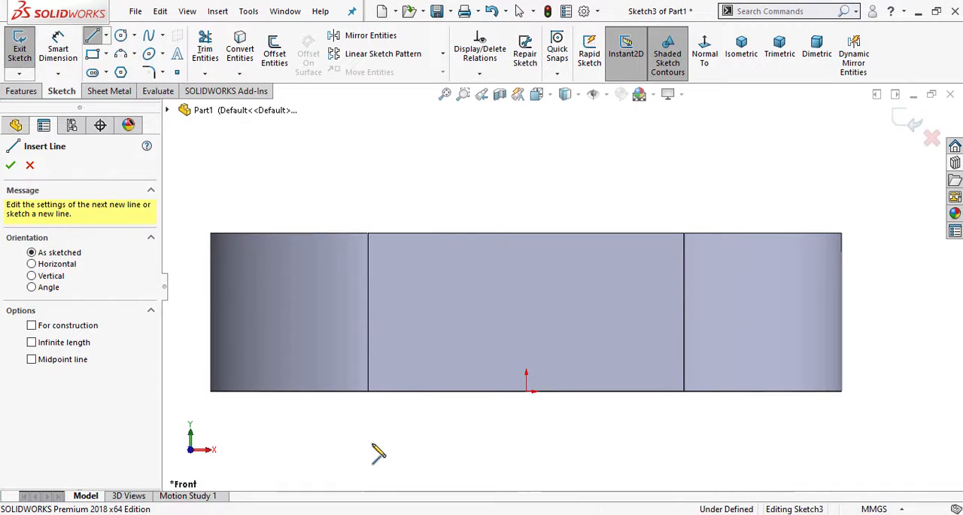
{"action": "left_click", "coordinate": [211, 234]}
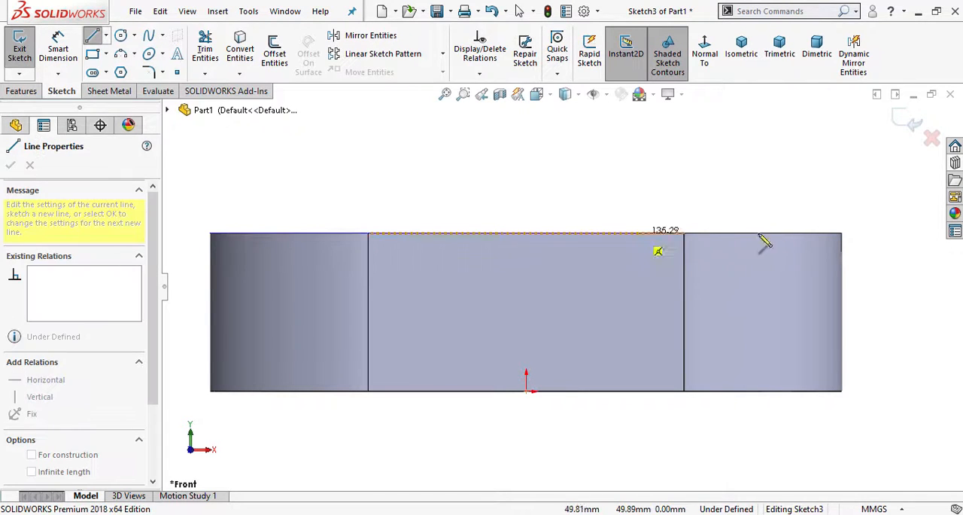
{"action": "left_click", "coordinate": [842, 234]}
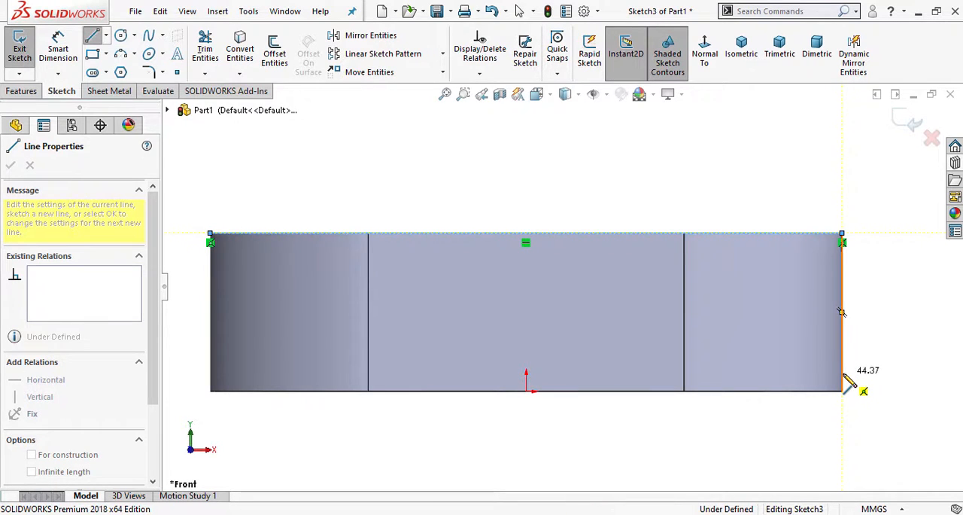
{"action": "left_click", "coordinate": [842, 373]}
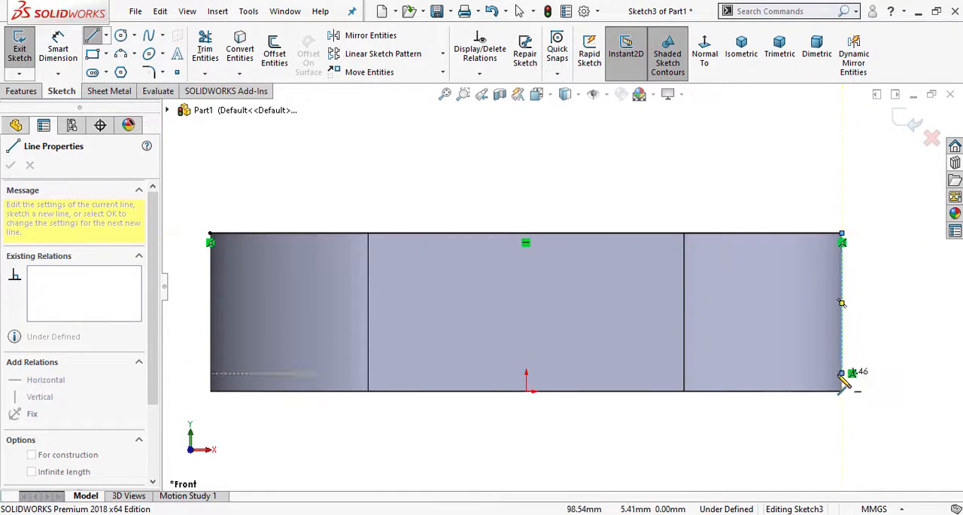
{"action": "left_click", "coordinate": [210, 234]}
{"action": "right_click", "coordinate": [208, 152]}
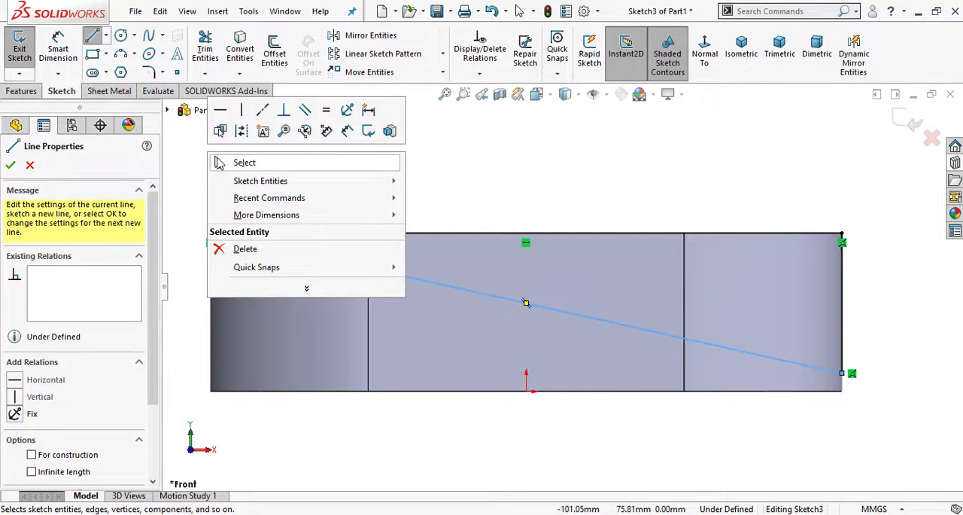
{"action": "left_click", "coordinate": [217, 161]}
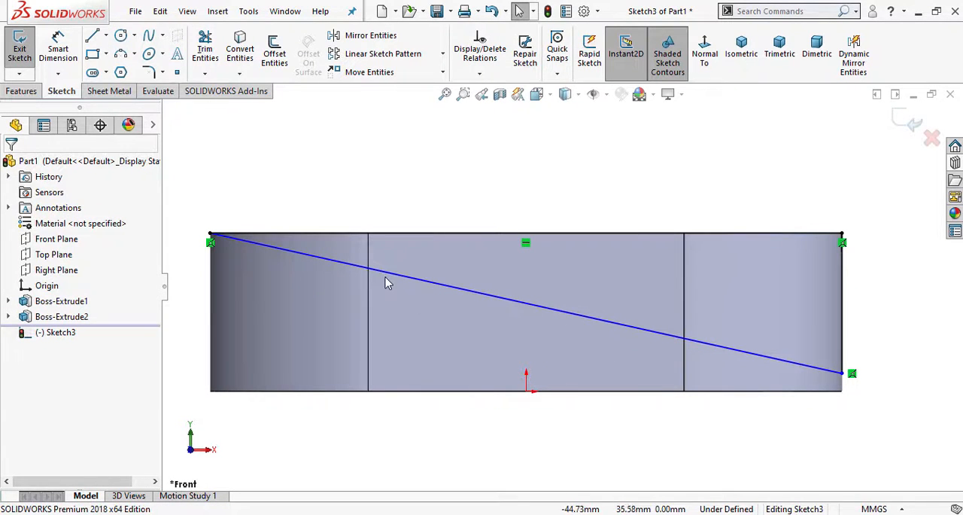
{"action": "left_click", "coordinate": [58, 49]}
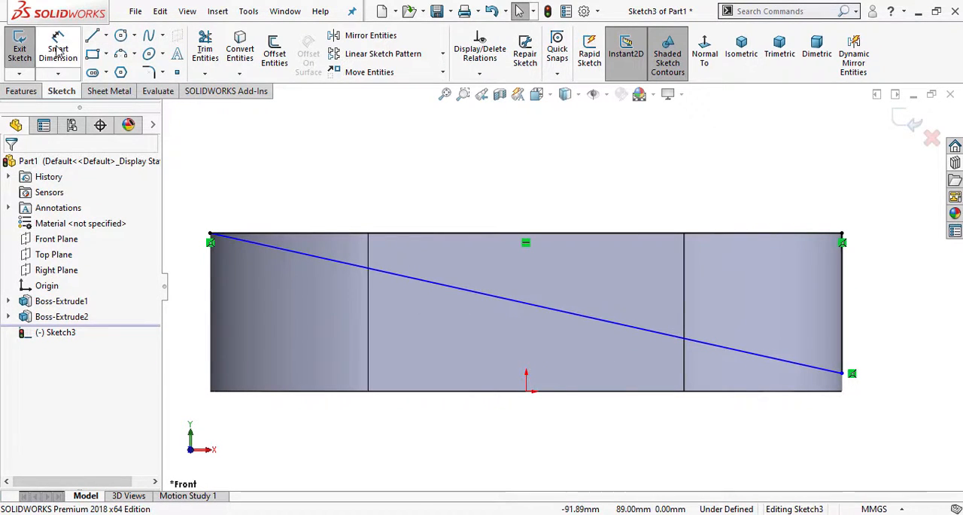
{"action": "left_click", "coordinate": [820, 370]}
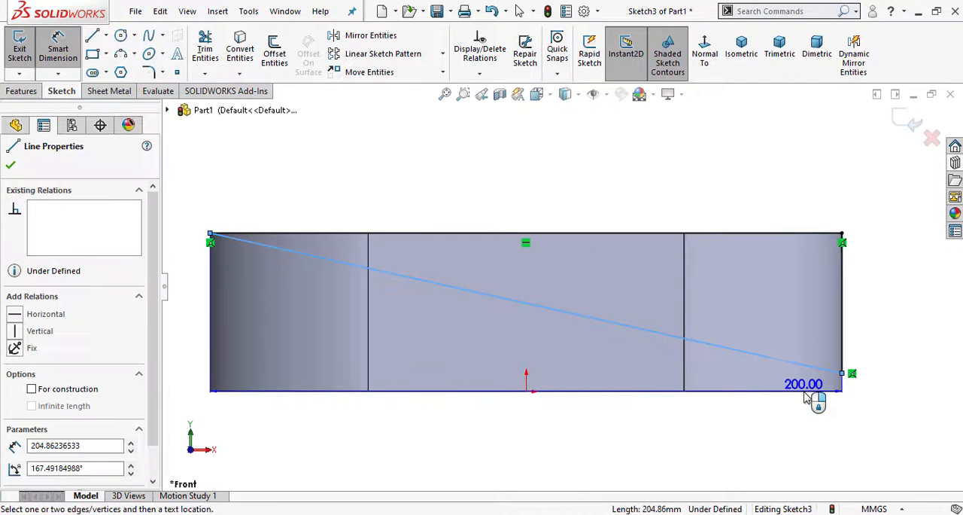
{"action": "left_click", "coordinate": [808, 399]}
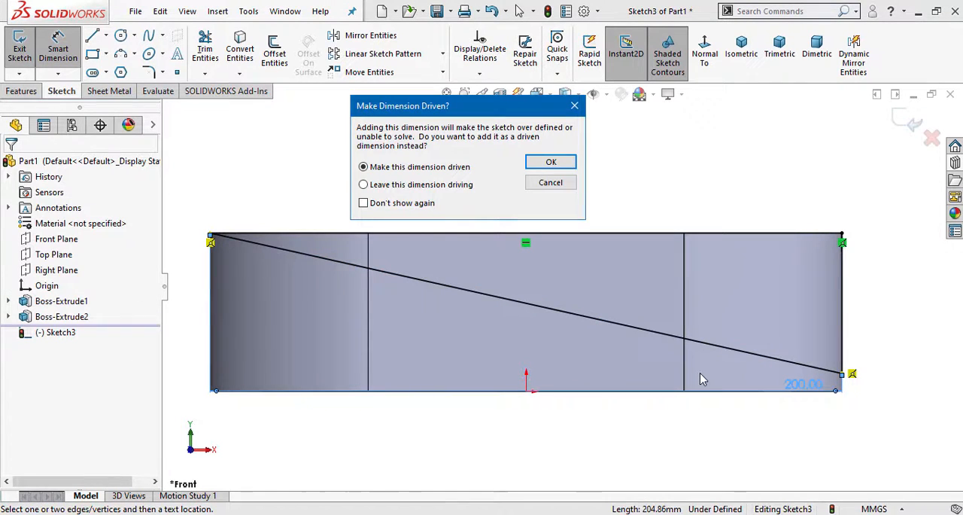
{"action": "left_click", "coordinate": [566, 185]}
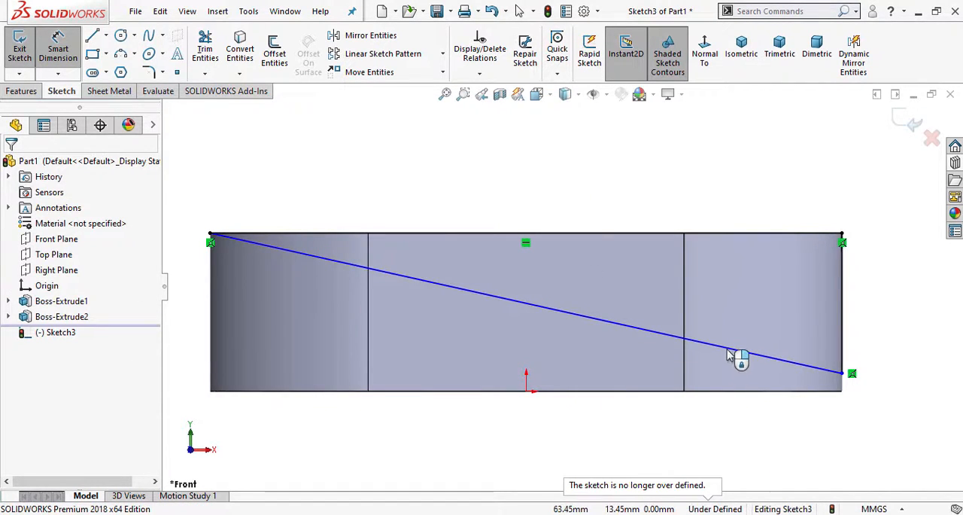
{"action": "left_click", "coordinate": [737, 397]}
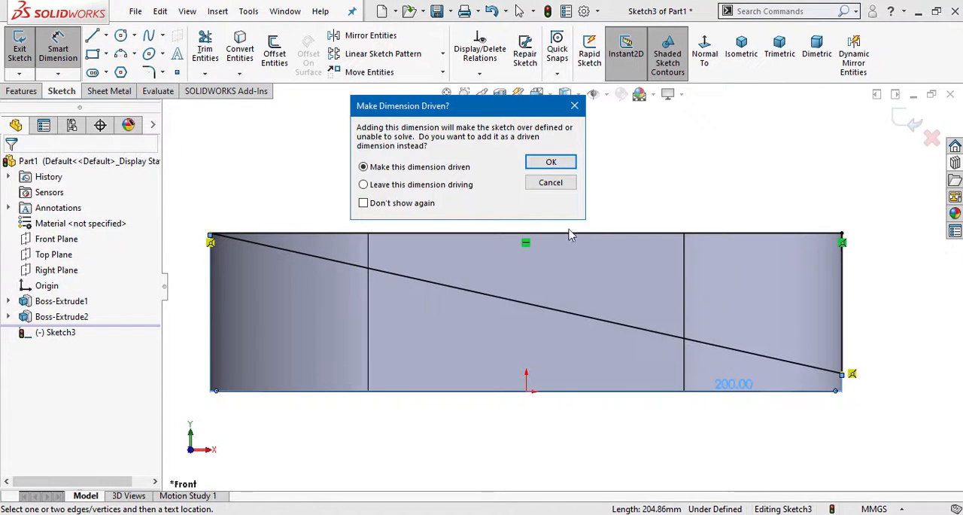
{"action": "left_click", "coordinate": [566, 185]}
- Dimension the sloped line's angle from the horizontal at its lower endpoint and set it to 10 degrees
{"action": "left_click", "coordinate": [828, 371]}
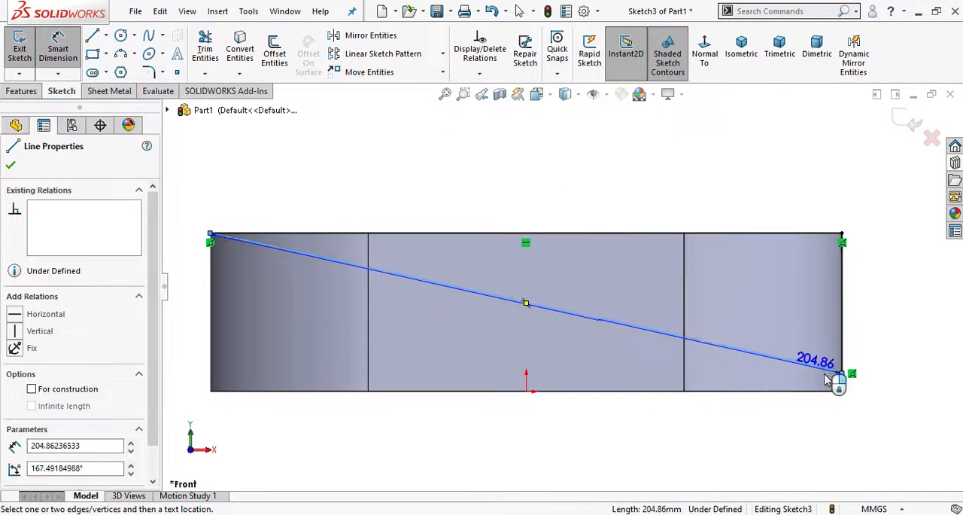
{"action": "left_click", "coordinate": [851, 375]}
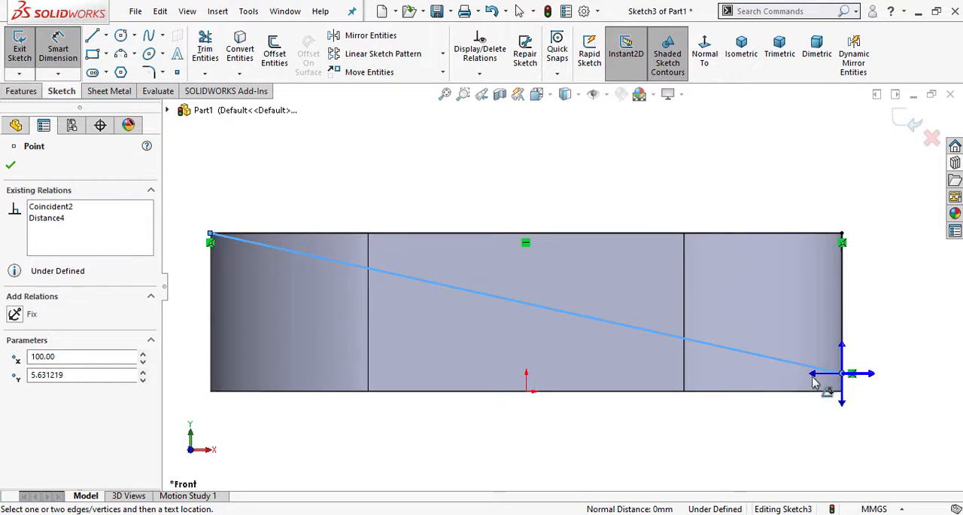
{"action": "scroll", "coordinate": [813, 380], "scroll_direction": "down", "scroll_amount": 3}
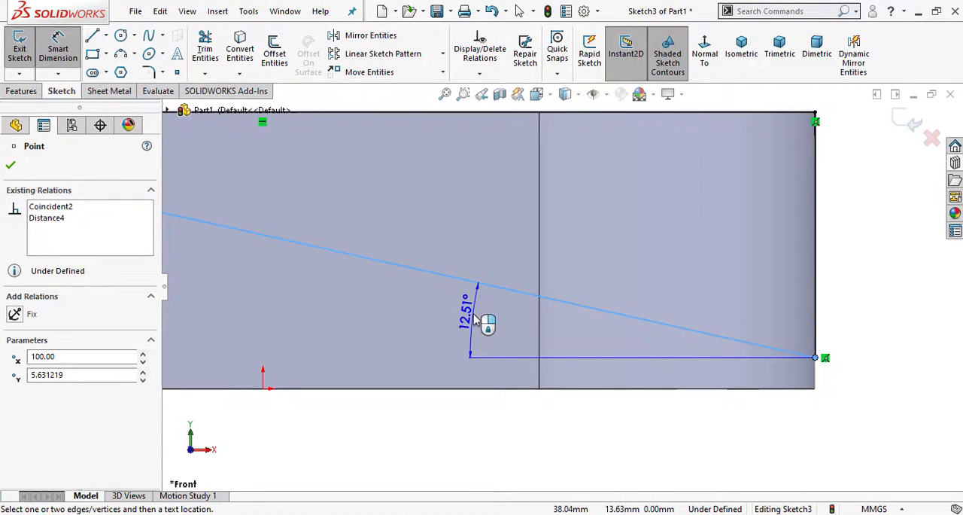
{"action": "left_click", "coordinate": [474, 320]}
{"action": "type", "text": "10"}
{"action": "key", "text": "Return"}
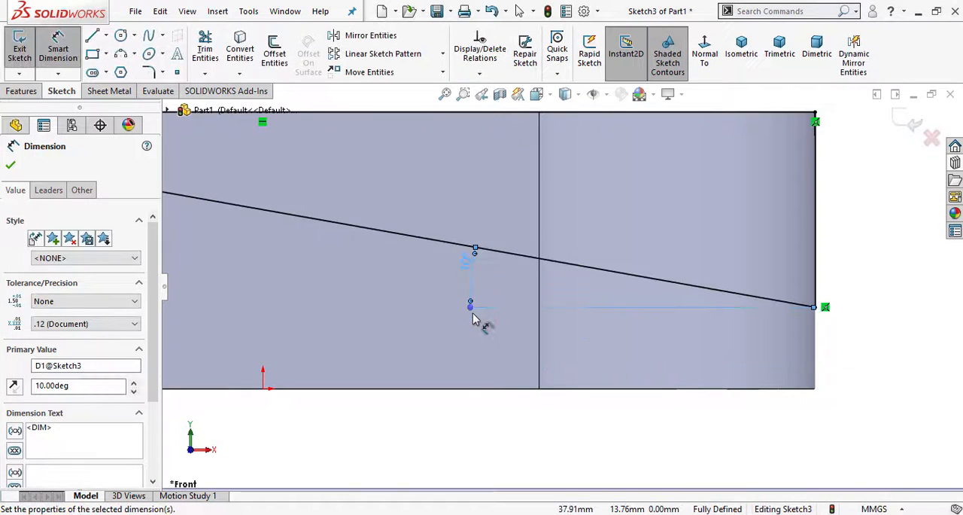
{"action": "scroll", "coordinate": [474, 316], "scroll_direction": "up", "scroll_amount": 5}
{"action": "left_click", "coordinate": [487, 361]}
{"action": "scroll", "coordinate": [422, 323], "scroll_direction": "up", "scroll_amount": 3}
{"action": "scroll", "coordinate": [387, 197], "scroll_direction": "down", "scroll_amount": 3}
{"action": "scroll", "coordinate": [774, 374], "scroll_direction": "up", "scroll_amount": 1}
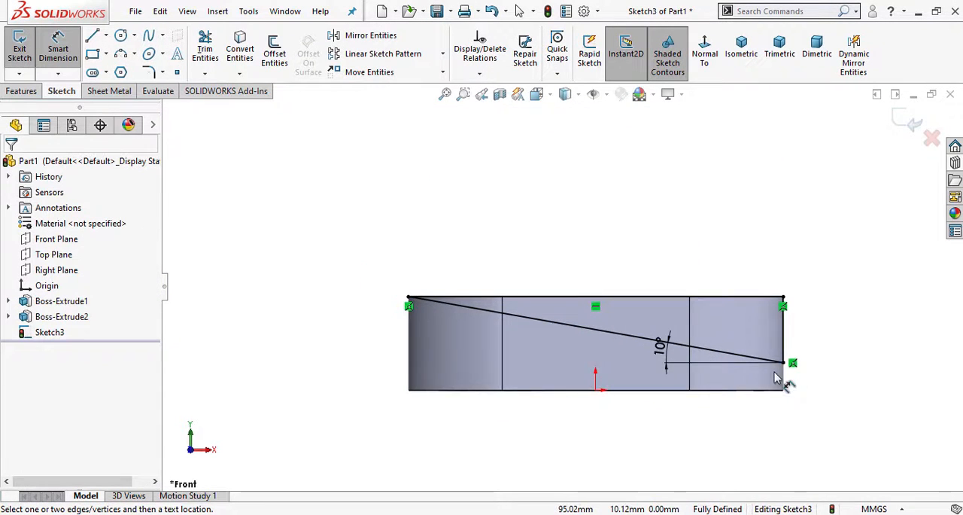
- Cut the triangular profile out of the ring with an Extruded Cut set to Through All - Both, and orbit to check the slanted top
{"action": "scroll", "coordinate": [777, 379], "scroll_direction": "down", "scroll_amount": 1}
{"action": "left_click", "coordinate": [21, 90]}
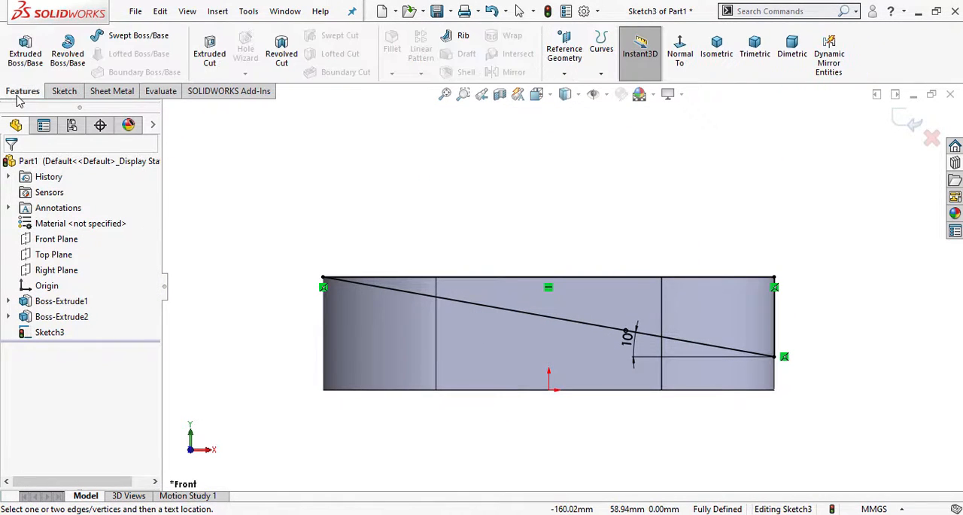
{"action": "left_click", "coordinate": [216, 67]}
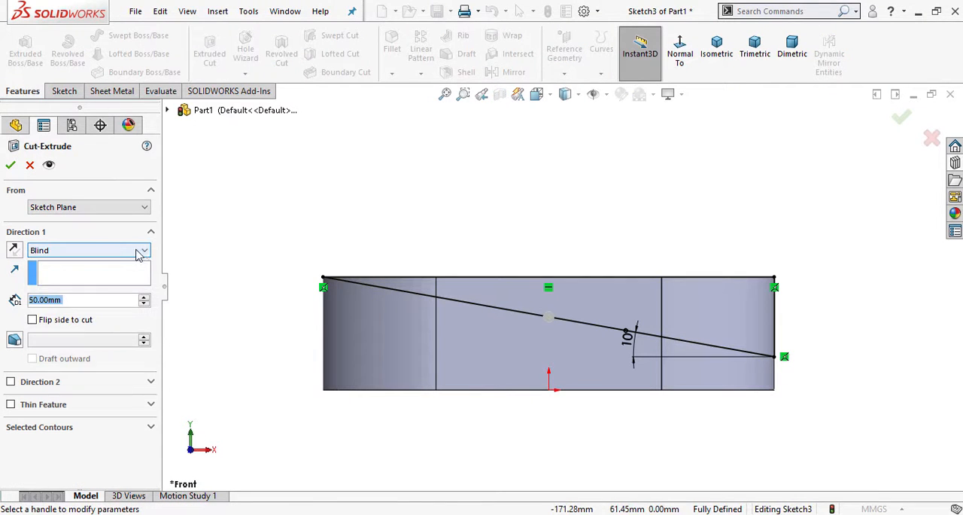
{"action": "left_click", "coordinate": [131, 252]}
{"action": "left_click", "coordinate": [133, 281]}
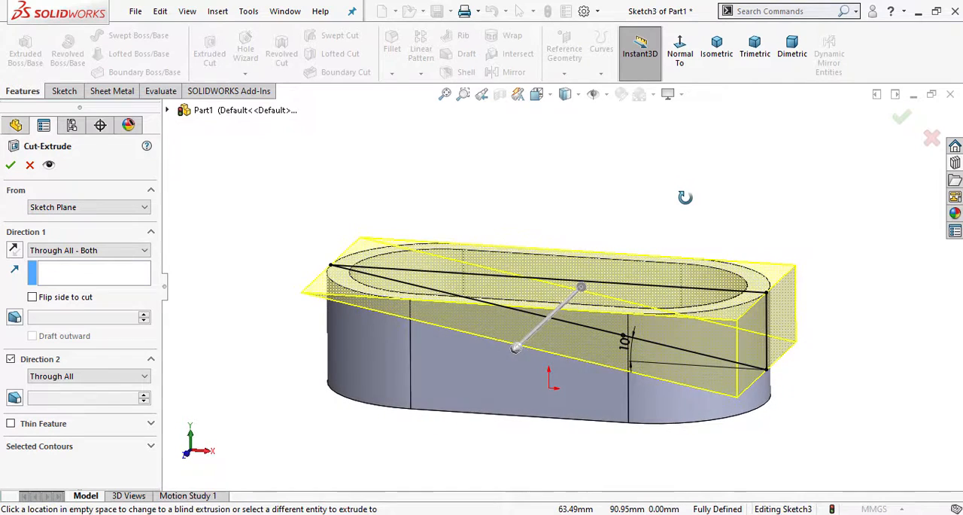
{"action": "left_click", "coordinate": [901, 118]}
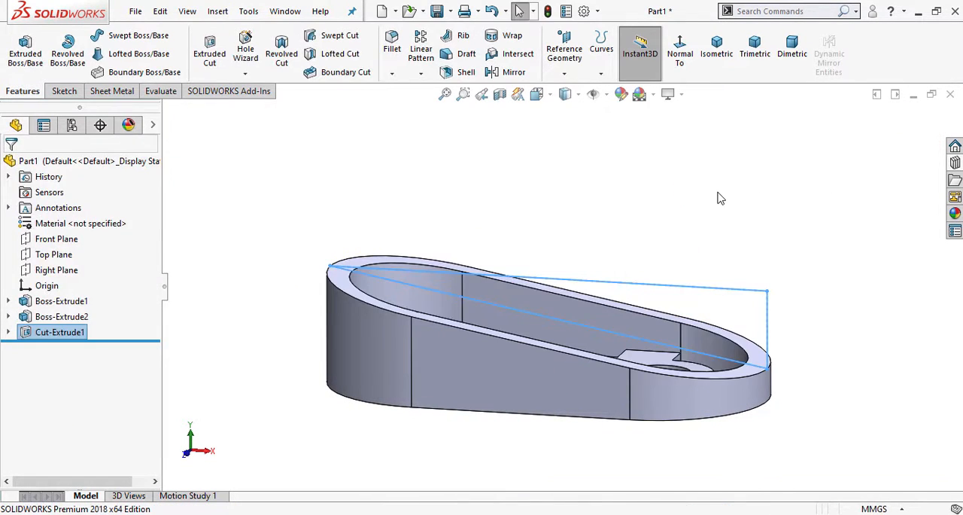
{"action": "middle_click_drag", "start_coordinate": [731, 181], "coordinate": [692, 422]}
- Examine the front, top, isometric and base plate views in the PDF drawing for the lower plate's shape and dimensions, and return to the part
{"action": "key", "text": "alt+Tab"}
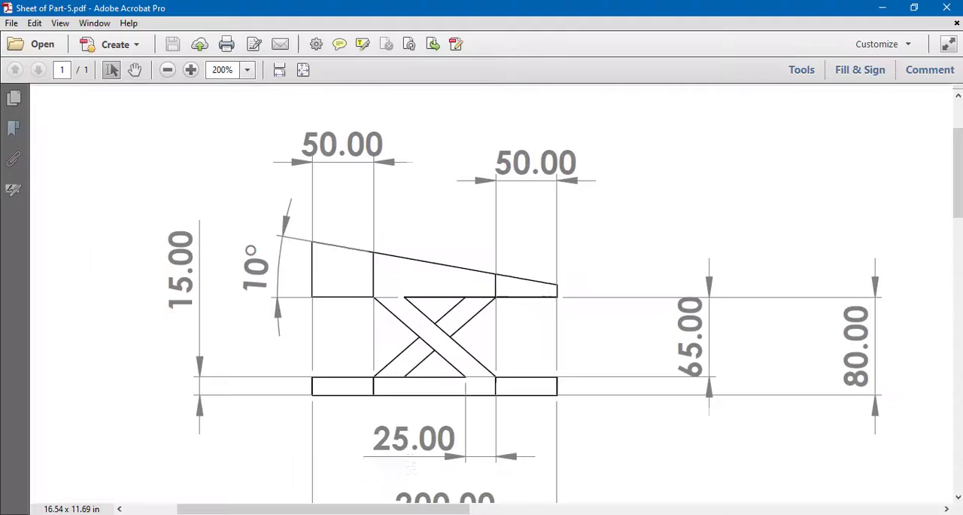
{"action": "scroll", "coordinate": [558, 393], "scroll_direction": "up", "scroll_amount": 1}
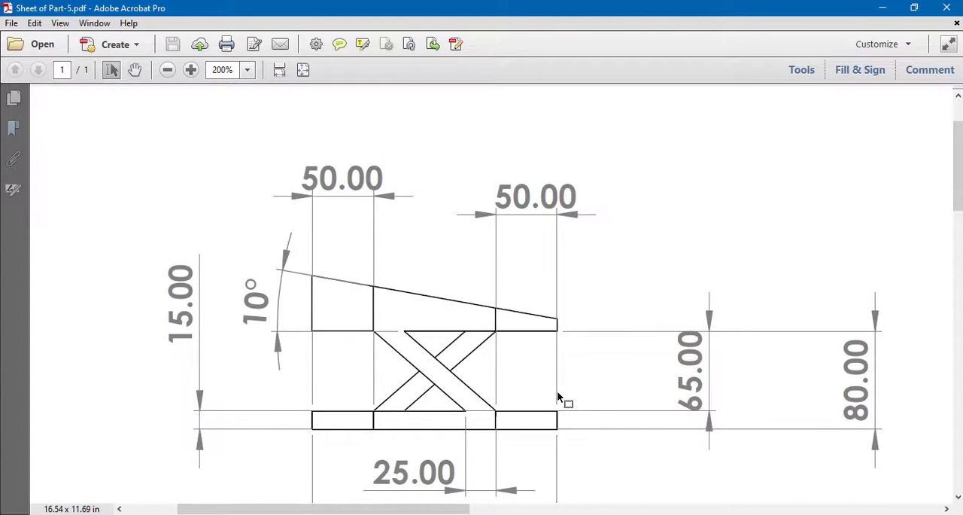
{"action": "scroll", "coordinate": [558, 396], "scroll_direction": "down", "scroll_amount": 15}
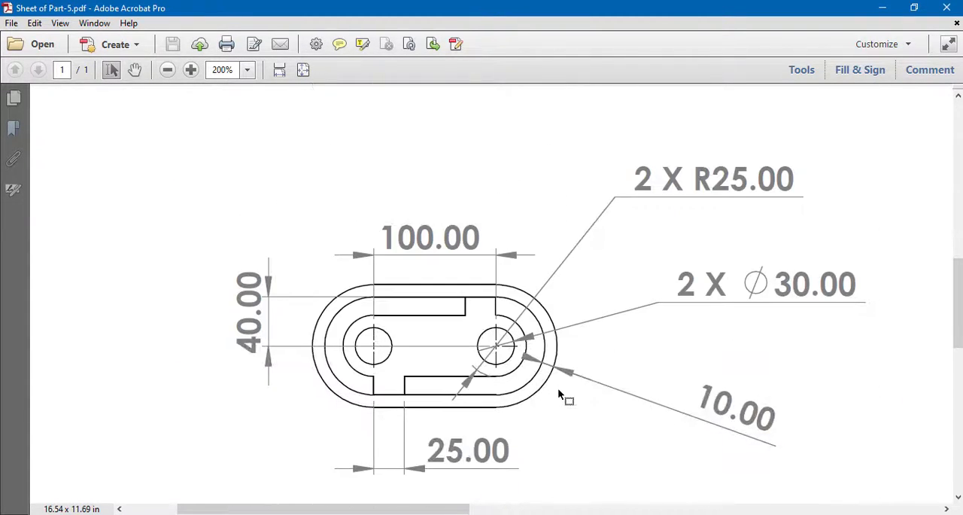
{"action": "scroll", "coordinate": [558, 388], "scroll_direction": "down", "scroll_amount": 5}
{"action": "scroll", "coordinate": [613, 336], "scroll_direction": "right", "scroll_amount": 20}
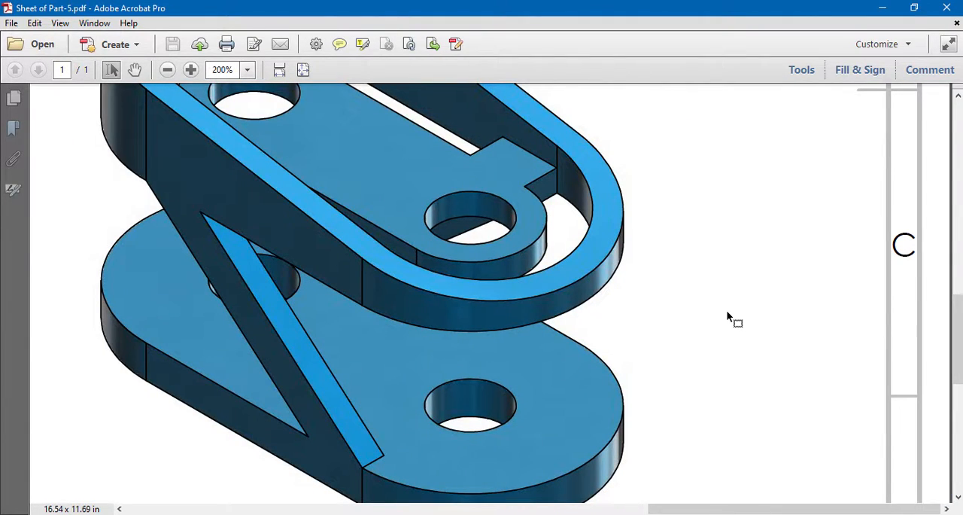
{"action": "scroll", "coordinate": [522, 404], "scroll_direction": "down", "scroll_amount": 1}
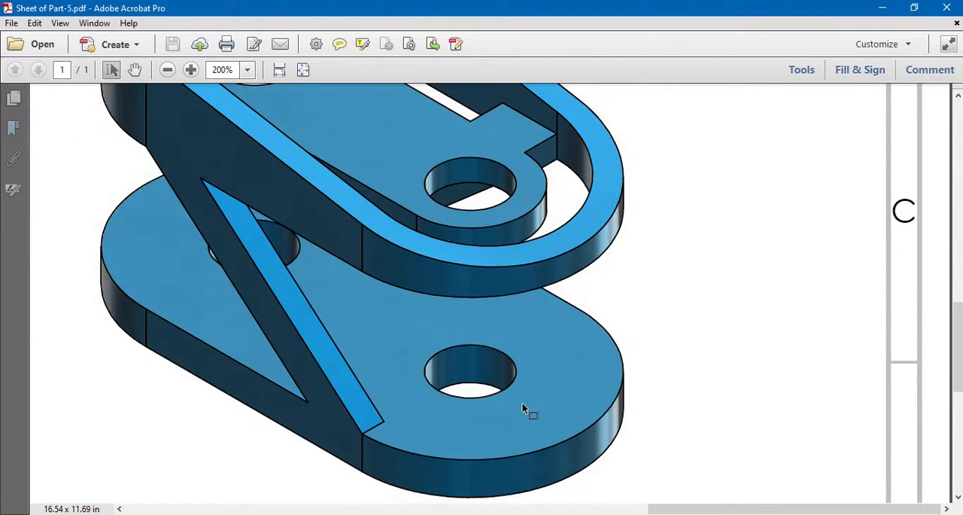
{"action": "middle_click_drag", "start_coordinate": [413, 361], "coordinate": [400, 453]}
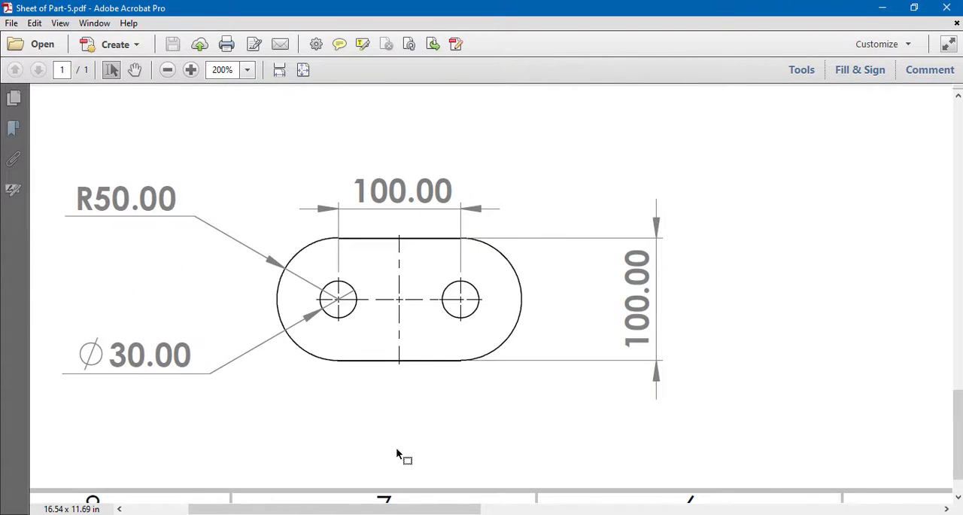
{"action": "mouse_move", "coordinate": [362, 514]}
{"action": "left_click", "coordinate": [366, 508]}
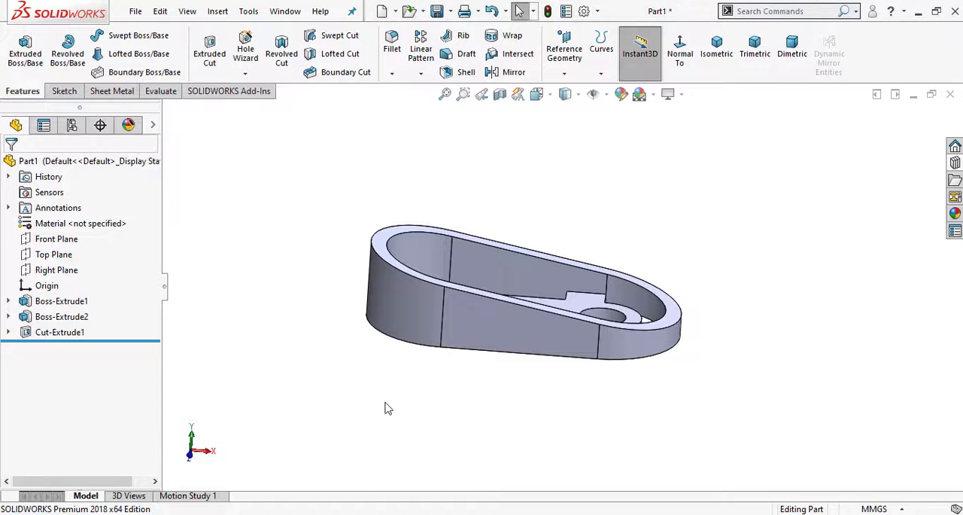
- Start a new sketch on the Top Plane and view it straight on
{"action": "left_click", "coordinate": [56, 259]}
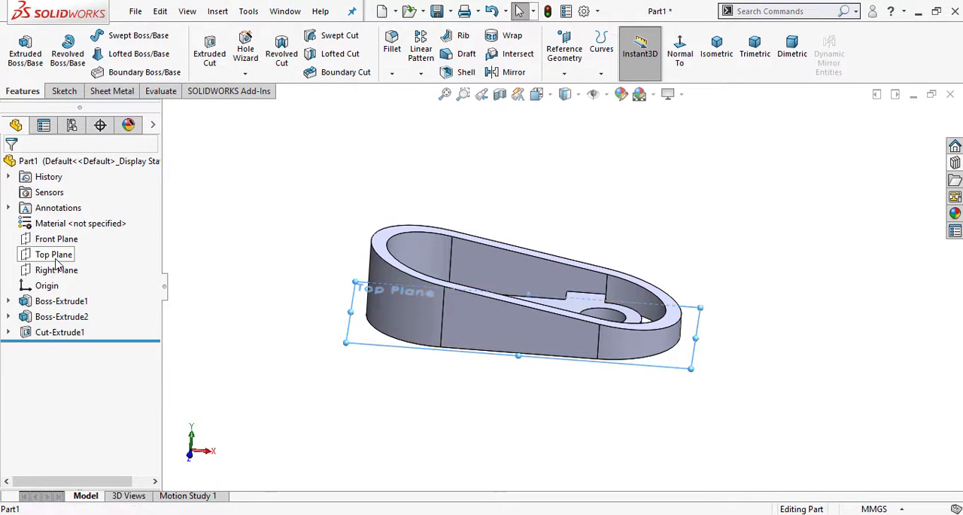
{"action": "left_click", "coordinate": [81, 234]}
{"action": "left_click", "coordinate": [705, 72]}
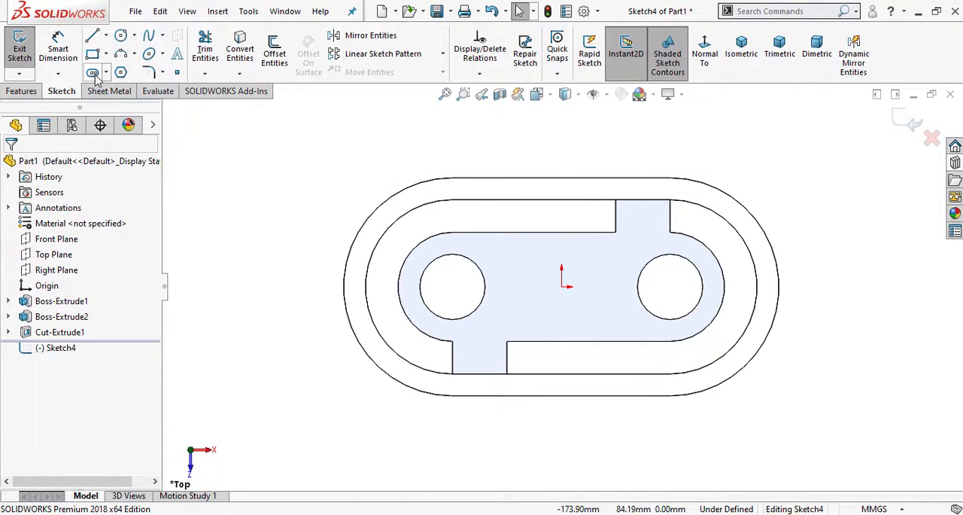
- Sketch a horizontal centerpoint straight slot from the origin to the ring's left outer arc, about 119 mm wide
{"action": "left_click", "coordinate": [106, 72]}
{"action": "left_click", "coordinate": [131, 104]}
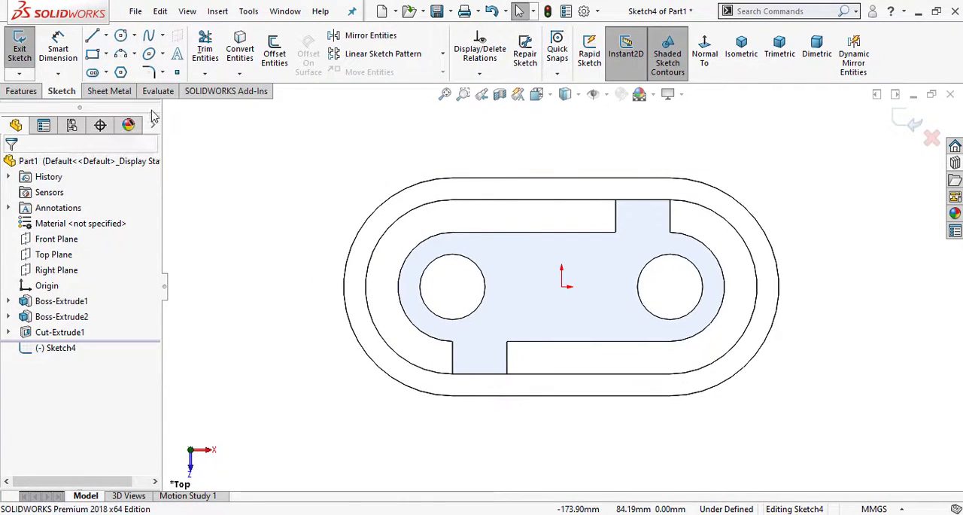
{"action": "left_click", "coordinate": [561, 285]}
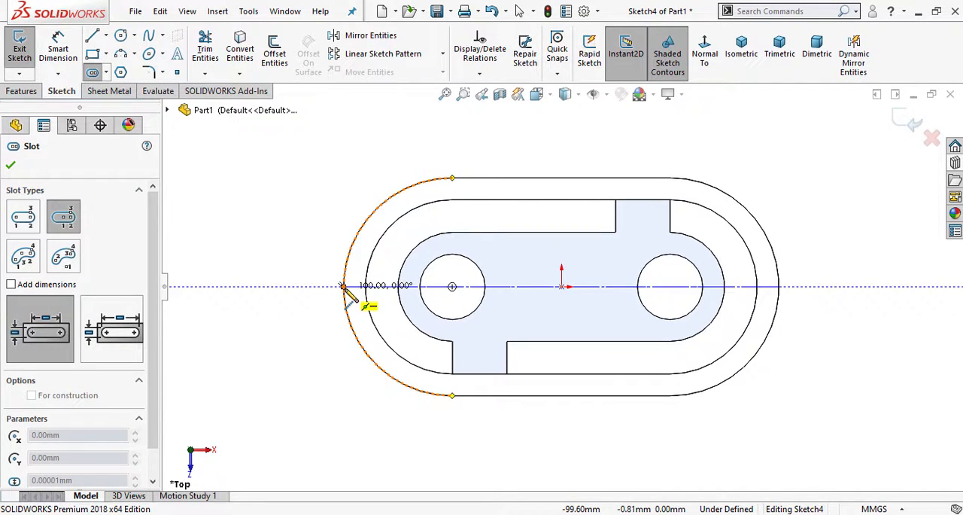
{"action": "left_click", "coordinate": [343, 286]}
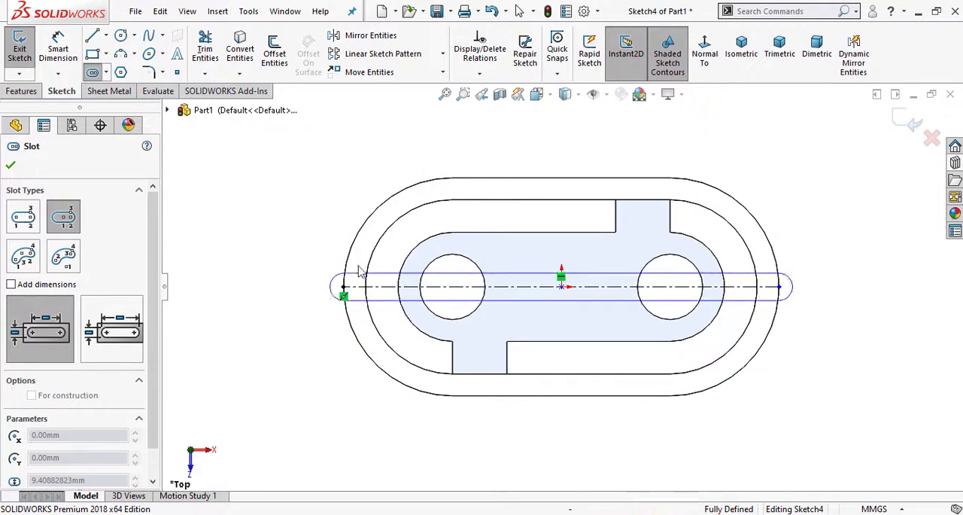
{"action": "left_click", "coordinate": [390, 163]}
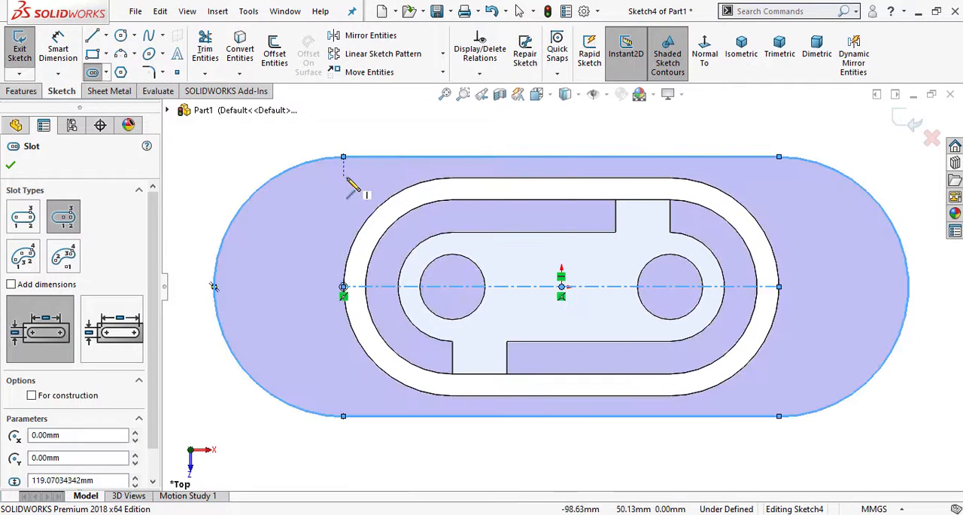
- Finish the slot and delete the relation tying its left arc centre to the ring's outer arc
{"action": "right_click", "coordinate": [348, 132]}
{"action": "left_click", "coordinate": [369, 187]}
{"action": "right_click", "coordinate": [344, 297]}
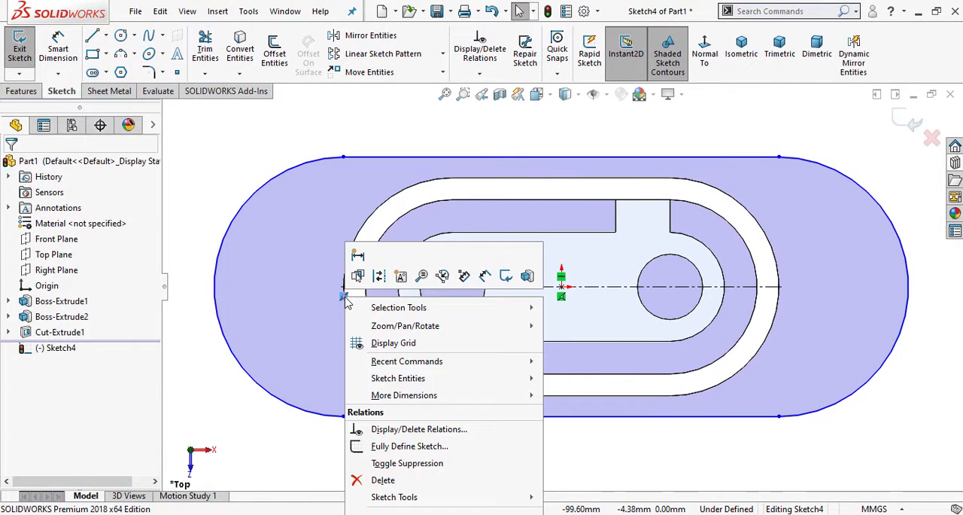
{"action": "left_click", "coordinate": [383, 480]}
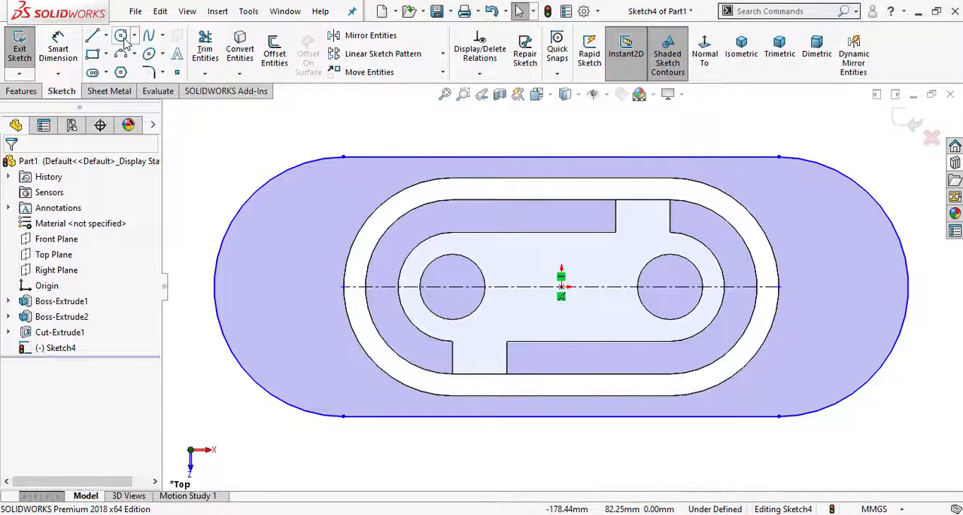
- Sketch circles at the slot's left and right arc centres, about 33 mm and 38 mm in diameter
{"action": "left_click", "coordinate": [120, 35]}
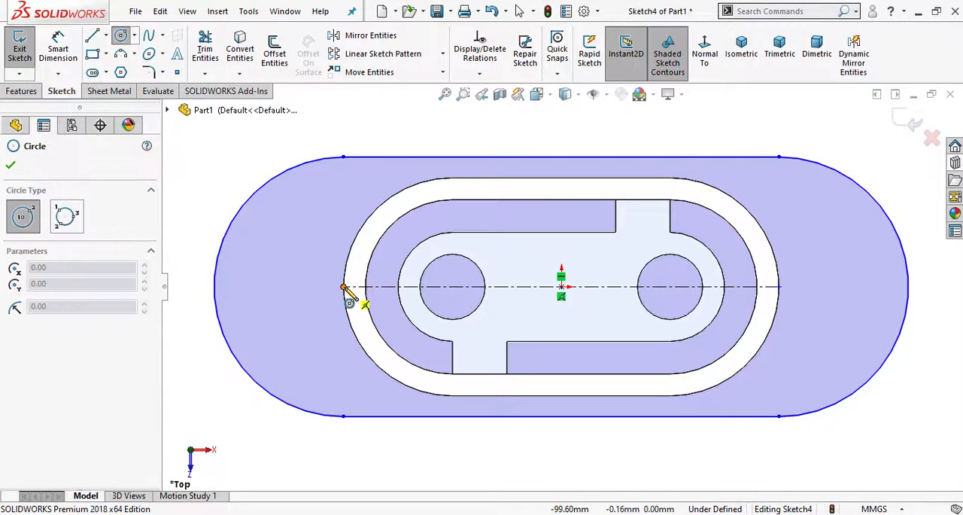
{"action": "left_click", "coordinate": [343, 286]}
{"action": "left_click", "coordinate": [369, 311]}
{"action": "left_click", "coordinate": [779, 286]}
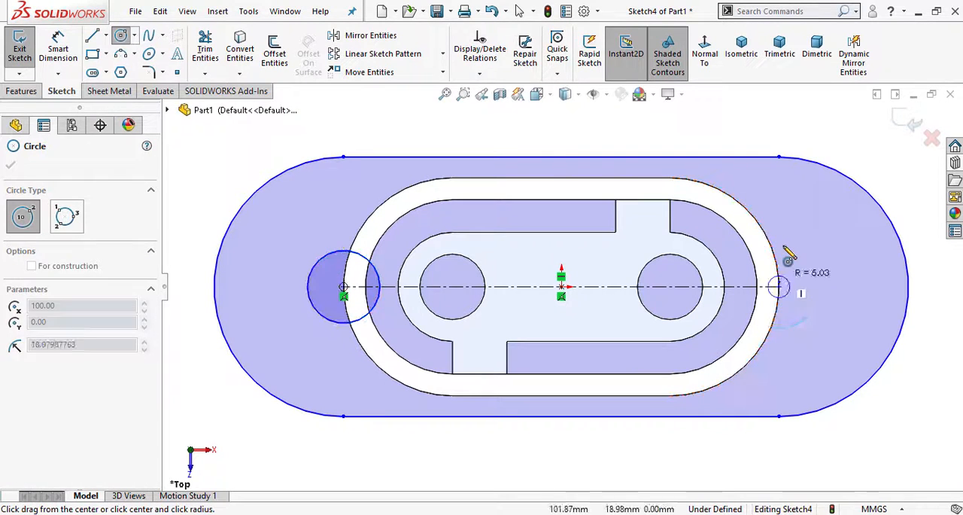
{"action": "left_click", "coordinate": [783, 245]}
{"action": "key", "text": "Escape"}
{"action": "scroll", "coordinate": [833, 296], "scroll_direction": "down", "scroll_amount": 4}
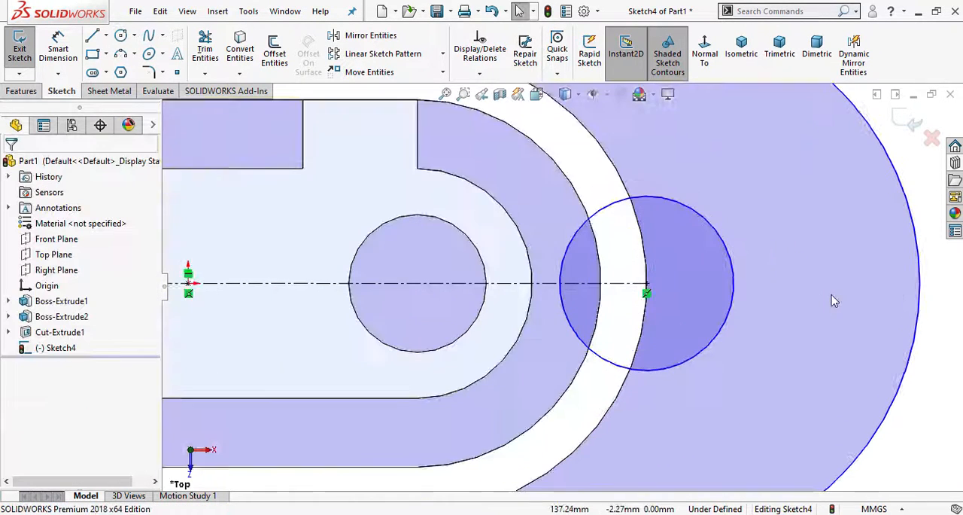
{"action": "scroll", "coordinate": [659, 314], "scroll_direction": "up", "scroll_amount": 6}
- Dimension the distance between the slot's arc centres as 100 mm
{"action": "left_click", "coordinate": [58, 47]}
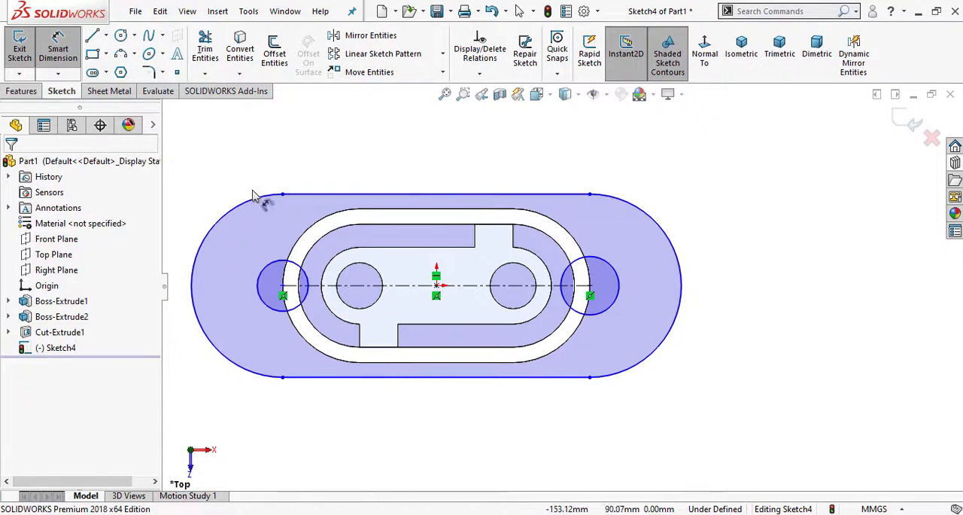
{"action": "left_click", "coordinate": [399, 376]}
{"action": "left_click", "coordinate": [420, 428]}
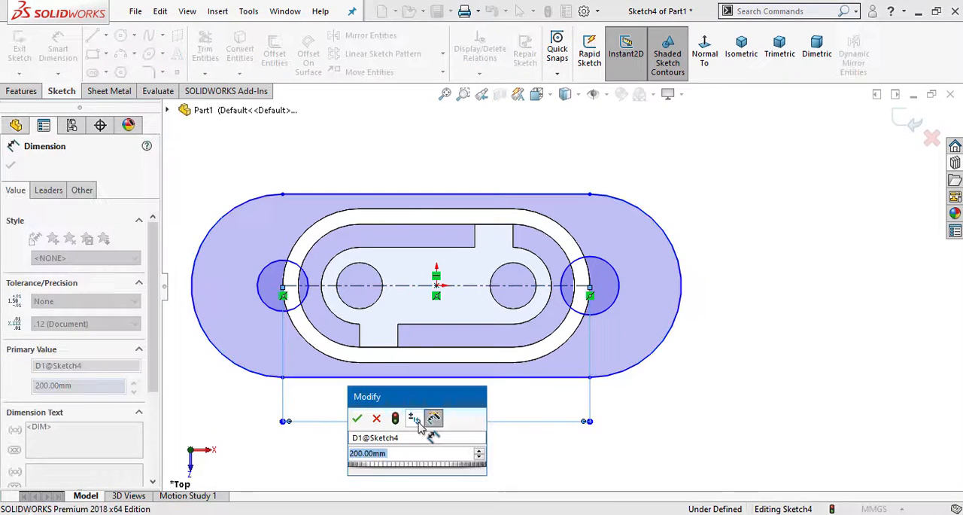
{"action": "type", "text": "100"}
{"action": "key", "text": "Return"}
{"action": "key", "text": "Escape"}
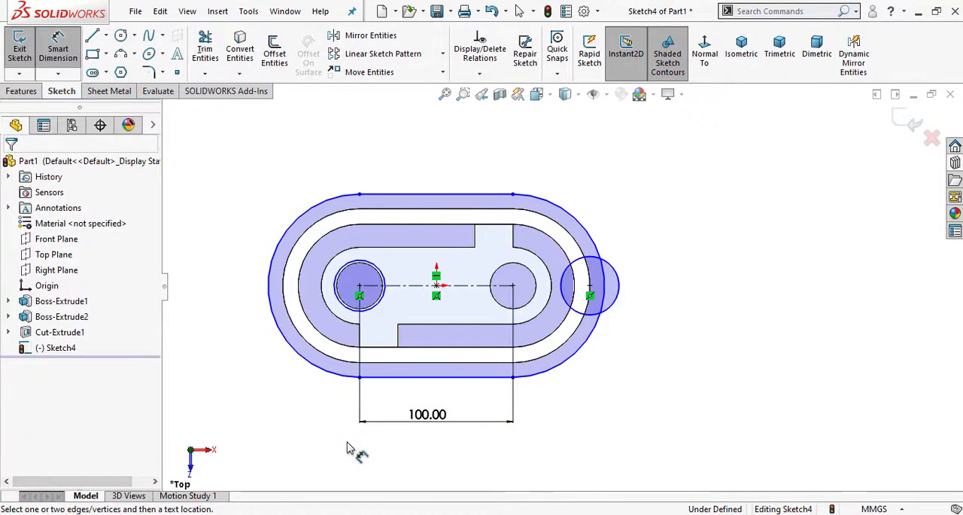
- Delete the midpoint relation on the right circle's centre and try to relate that centre to the slot's right arc centre
{"action": "scroll", "coordinate": [533, 305], "scroll_direction": "down", "scroll_amount": 4}
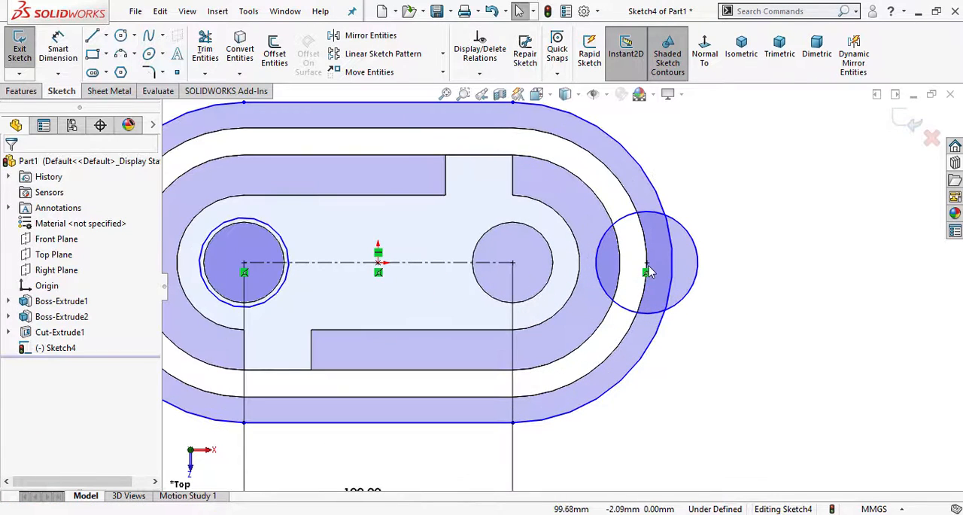
{"action": "left_click", "coordinate": [647, 268]}
{"action": "right_click", "coordinate": [647, 274]}
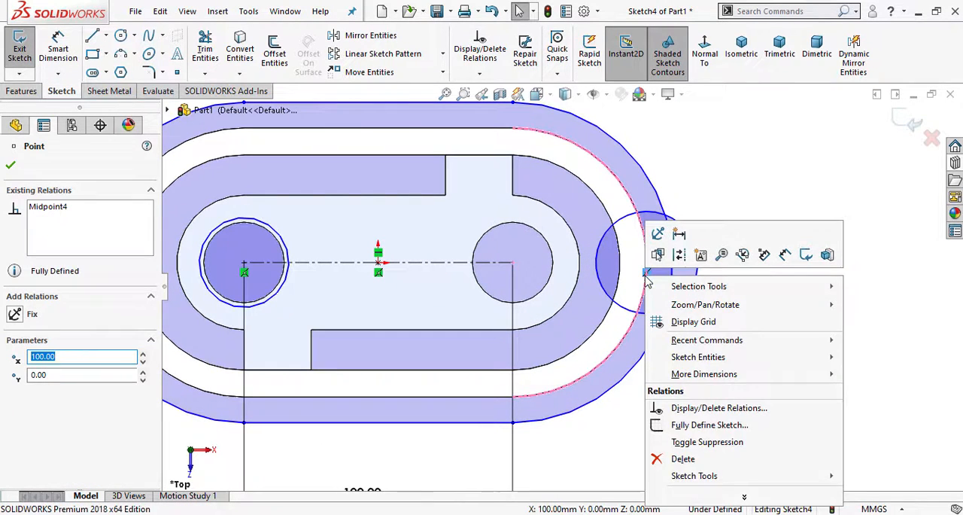
{"action": "left_click", "coordinate": [683, 457]}
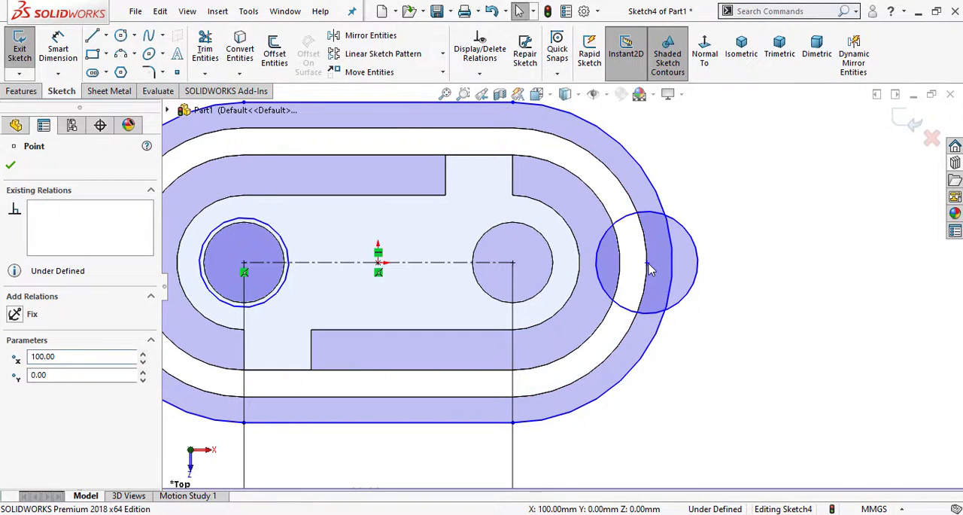
{"action": "left_click", "coordinate": [648, 266]}
{"action": "left_click", "coordinate": [514, 263], "text": "ctrl"}
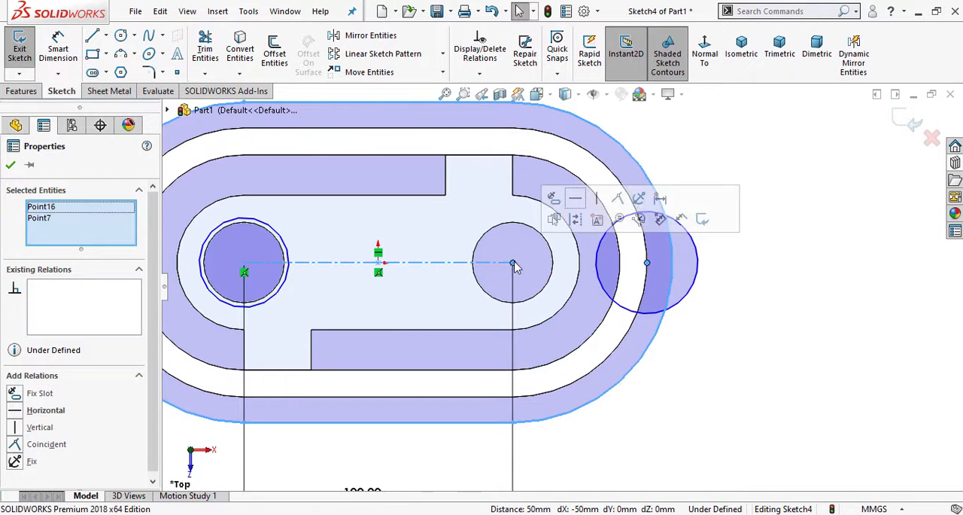
{"action": "left_click", "coordinate": [823, 305]}
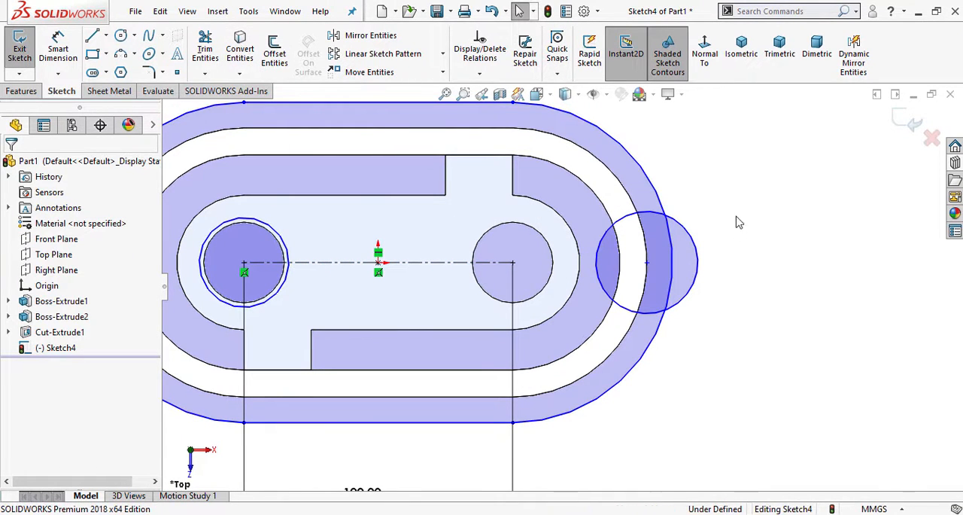
- Delete the misplaced right circle and sketch a new one about 34 mm in diameter on the slot's right arc centre
{"action": "right_click", "coordinate": [700, 257]}
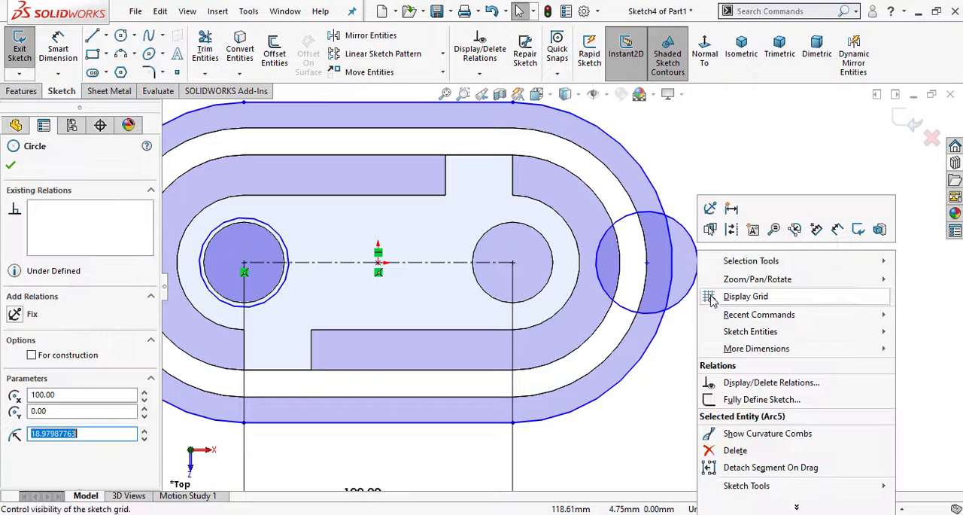
{"action": "left_click", "coordinate": [724, 450]}
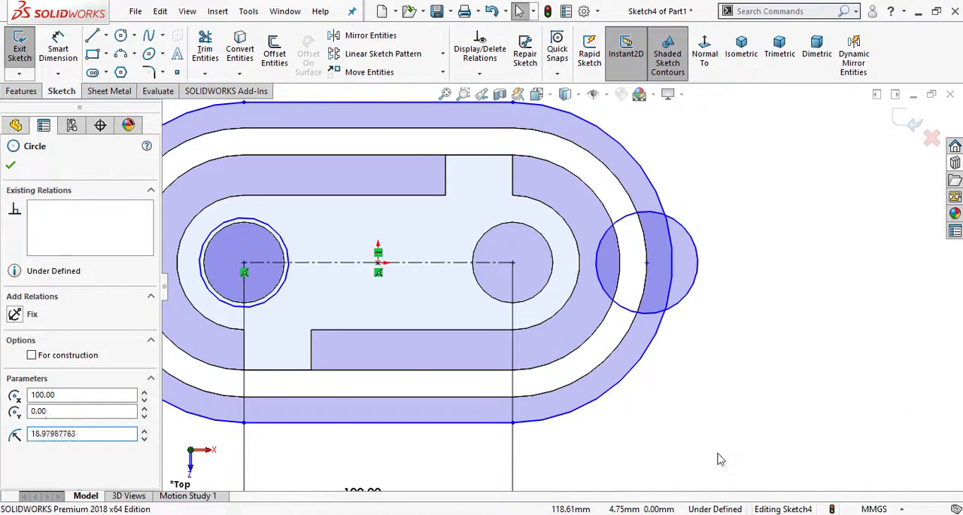
{"action": "left_click", "coordinate": [121, 36]}
{"action": "left_click", "coordinate": [512, 262]}
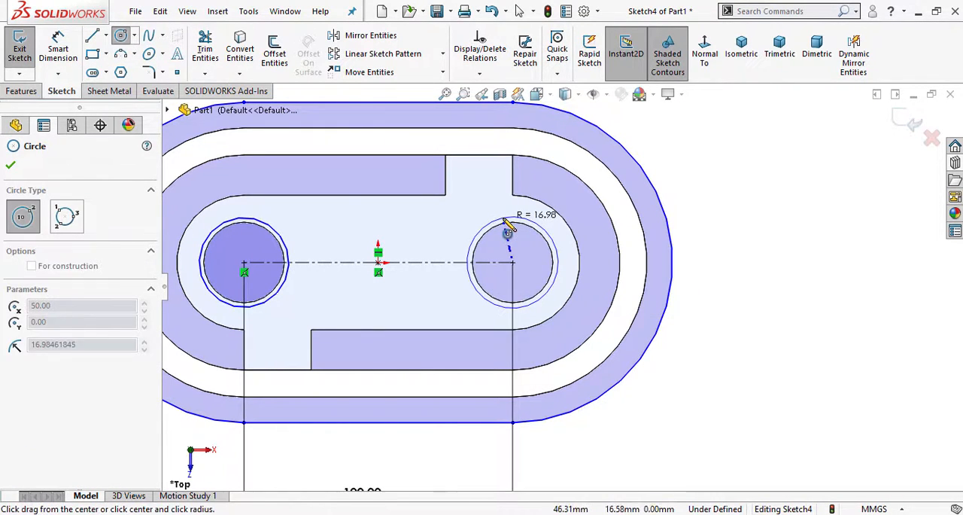
{"action": "left_click", "coordinate": [508, 232]}
{"action": "key", "text": "Escape"}
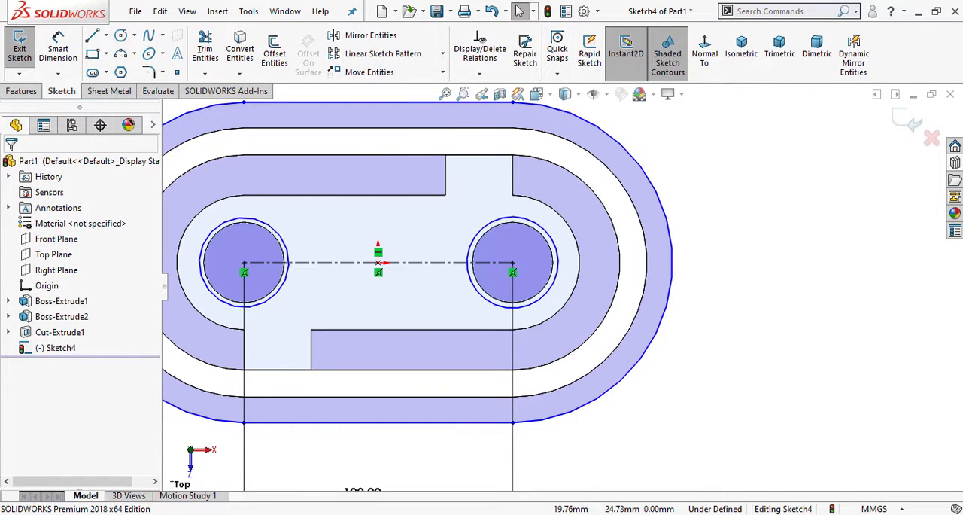
- Check the base plate view in the PDF drawing, return to the sketch and dimension the slot's right arc to a 50 mm radius
{"action": "key", "text": "alt+Tab"}
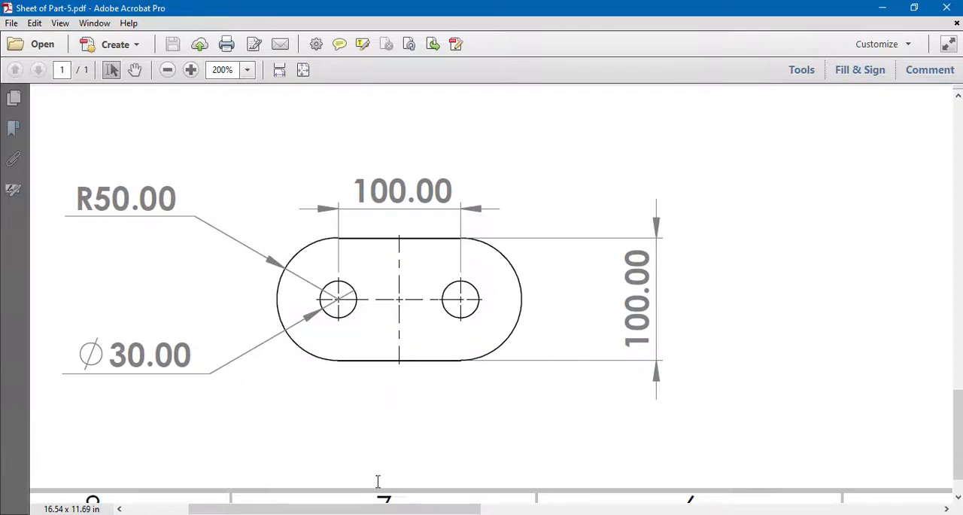
{"action": "left_click", "coordinate": [388, 514]}
{"action": "left_click", "coordinate": [68, 51]}
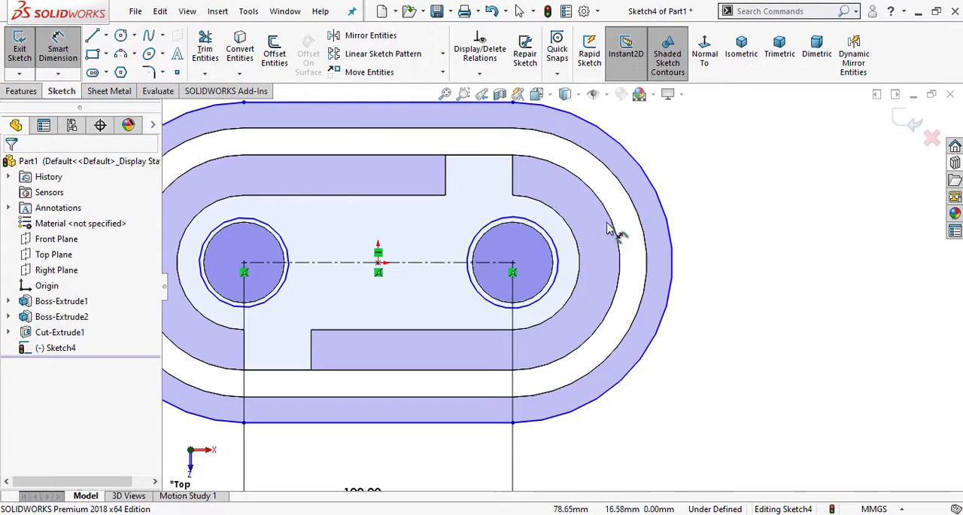
{"action": "left_click", "coordinate": [672, 239]}
{"action": "left_click", "coordinate": [800, 250]}
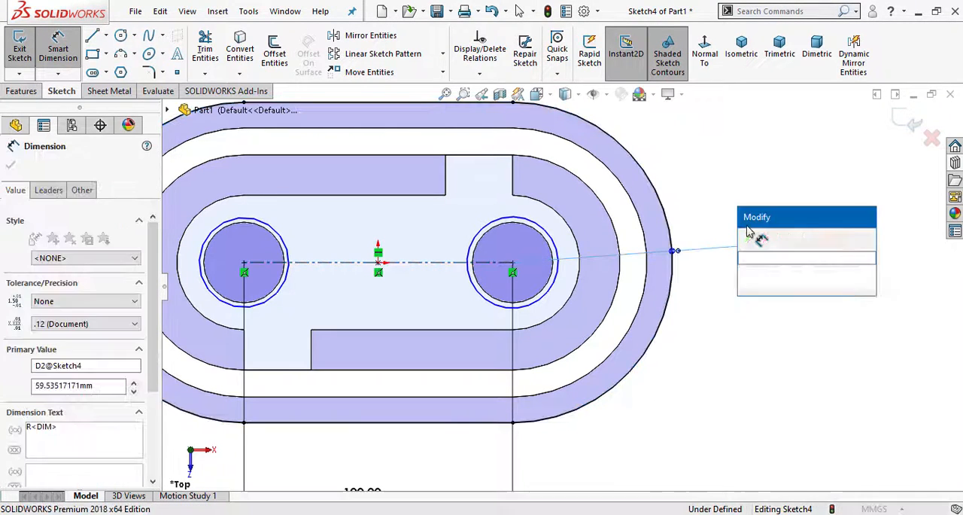
{"action": "type", "text": "50"}
{"action": "key", "text": "Return"}
{"action": "scroll", "coordinate": [594, 300], "scroll_direction": "up", "scroll_amount": 3}
{"action": "scroll", "coordinate": [438, 272], "scroll_direction": "down", "scroll_amount": 3}
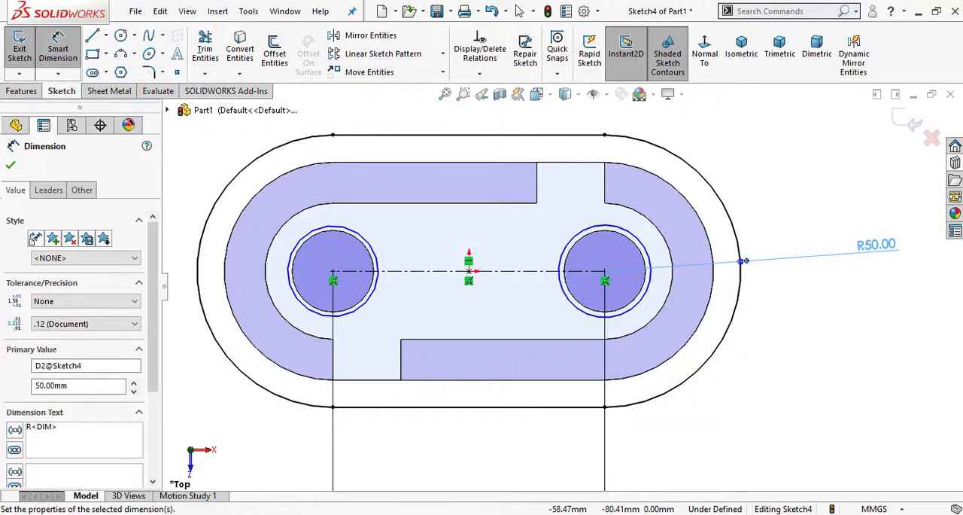
- Check the hole size in the PDF drawing and dimension the left circle to a 30 mm diameter
{"action": "left_click", "coordinate": [301, 514]}
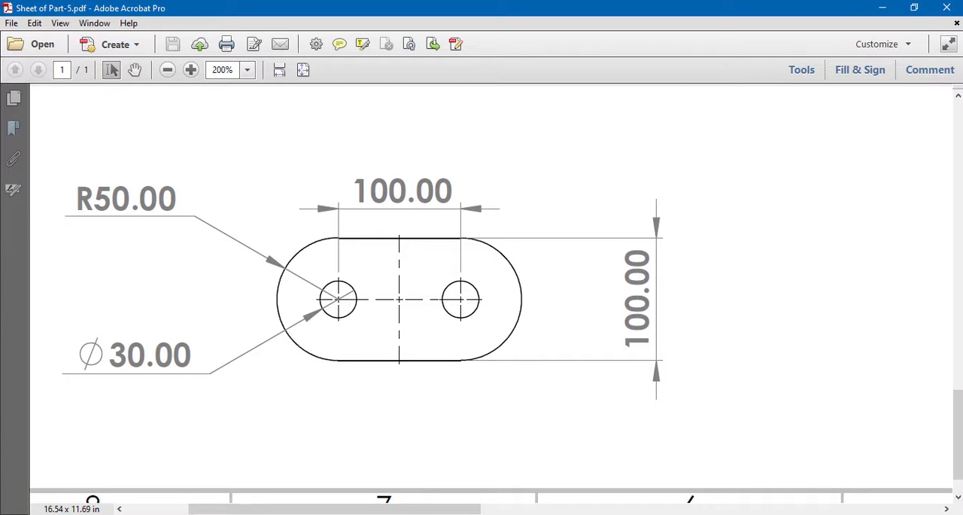
{"action": "key", "text": "alt+Tab"}
{"action": "left_click", "coordinate": [312, 311]}
{"action": "scroll", "coordinate": [318, 318], "scroll_direction": "up", "scroll_amount": 3}
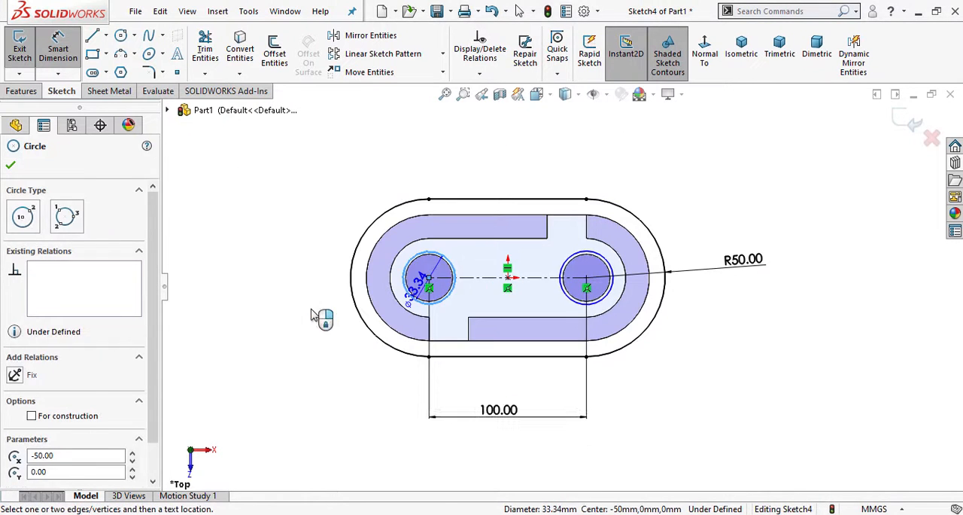
{"action": "left_click", "coordinate": [256, 338]}
{"action": "type", "text": "30"}
{"action": "key", "text": "Return"}
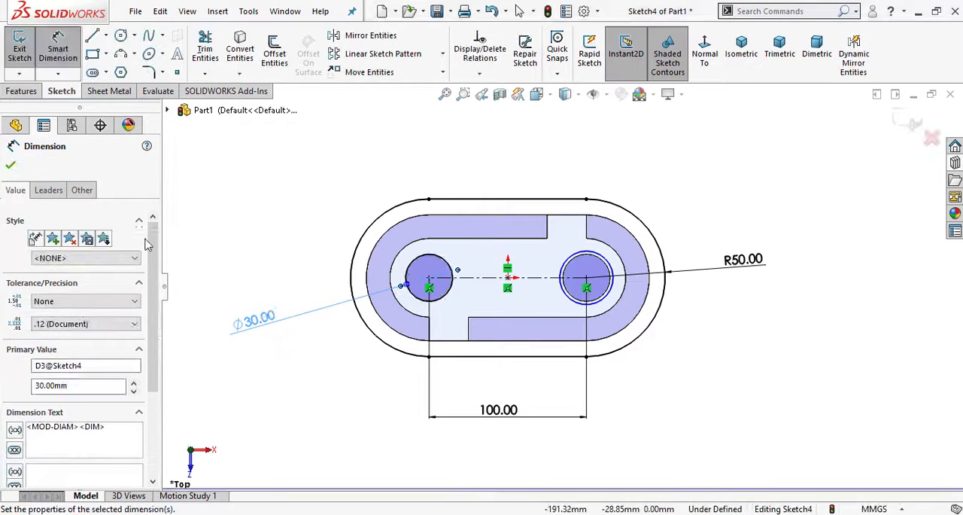
{"action": "key", "text": "Escape"}
{"action": "key", "text": "Escape"}
- Add an Equal relation between the left and right circles in the slot
{"action": "scroll", "coordinate": [433, 278], "scroll_direction": "down", "scroll_amount": 3}
{"action": "left_click", "coordinate": [465, 263]}
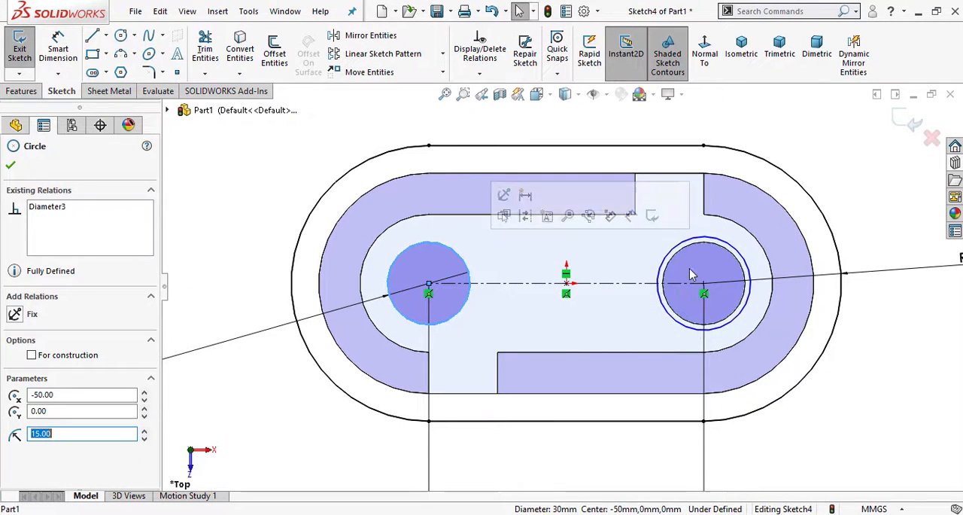
{"action": "left_click", "coordinate": [708, 237], "text": "ctrl"}
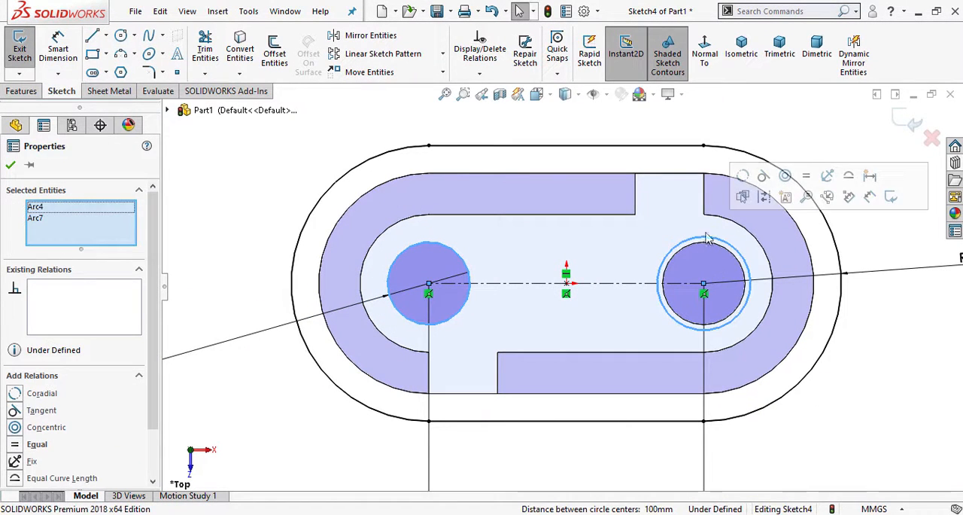
{"action": "left_click", "coordinate": [806, 176]}
{"action": "key", "text": "Escape"}
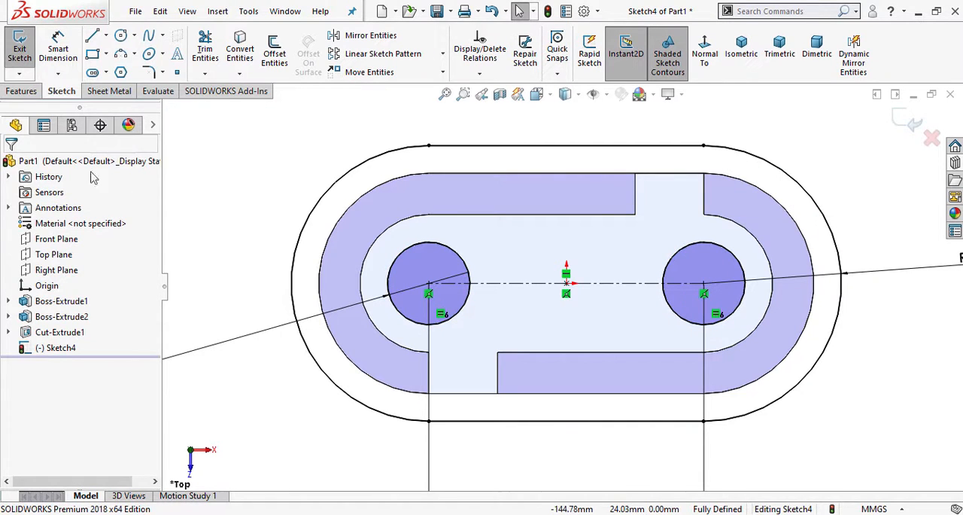
- Start an Extruded Boss from the slot sketch with its two holes and orbit to view the preview
{"action": "left_click", "coordinate": [22, 91]}
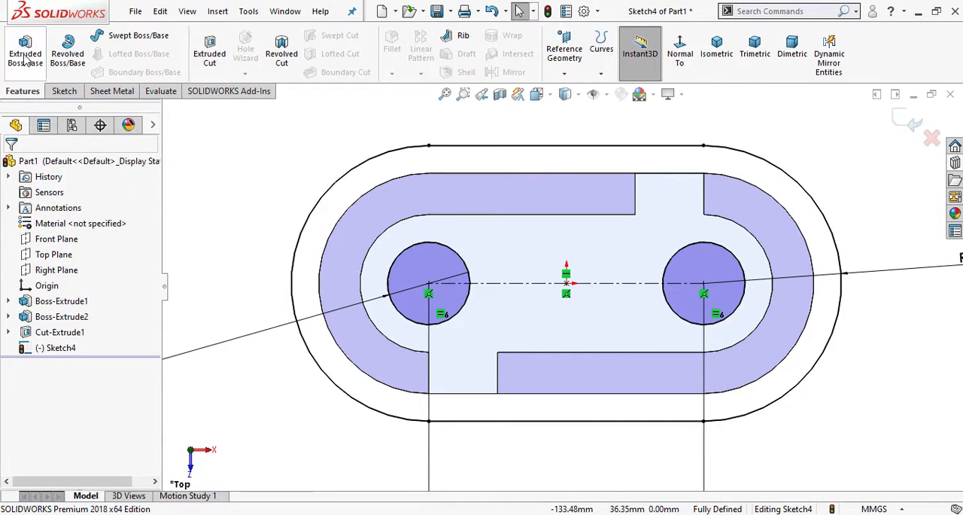
{"action": "left_click", "coordinate": [25, 54]}
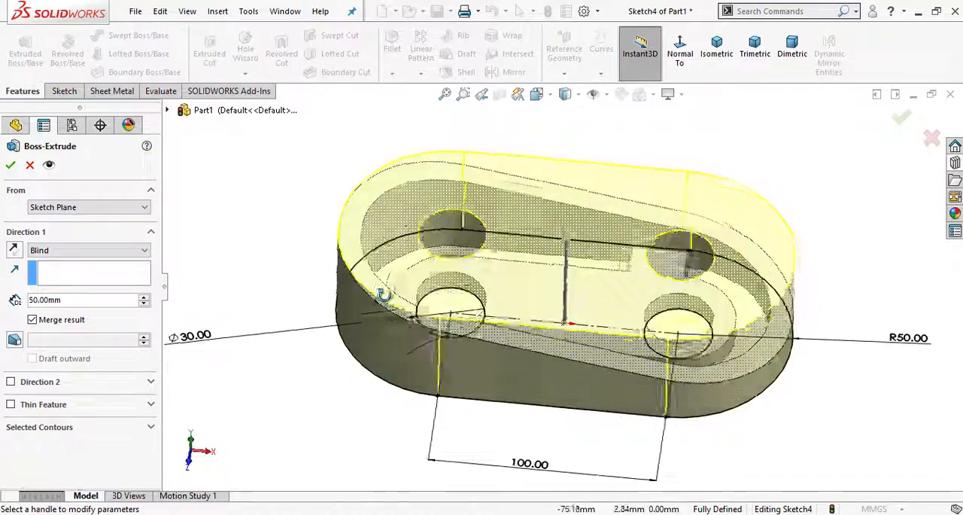
{"action": "middle_click_drag", "start_coordinate": [383, 295], "coordinate": [389, 372]}
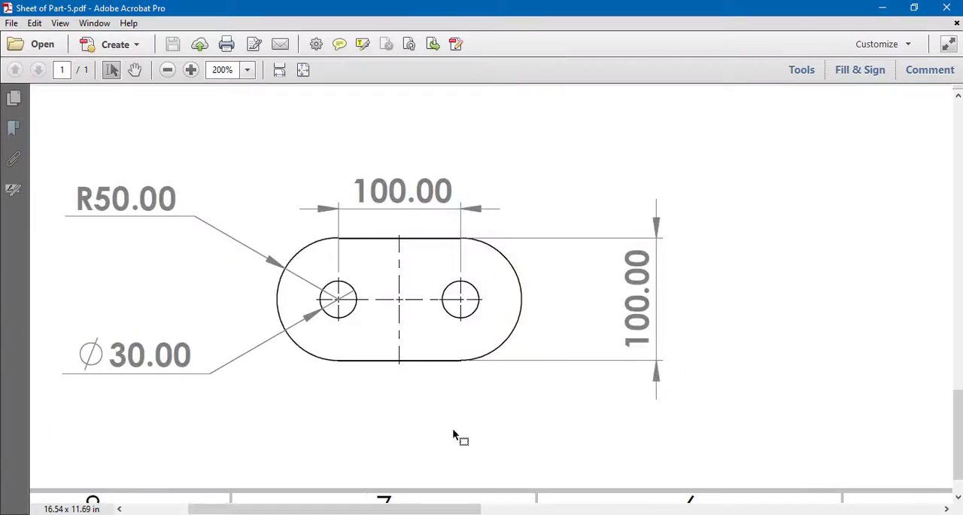
- Examine the front view in the PDF drawing for the base plate's thickness and its height offset from the ring
{"action": "scroll", "coordinate": [348, 135], "scroll_direction": "up", "scroll_amount": 4}
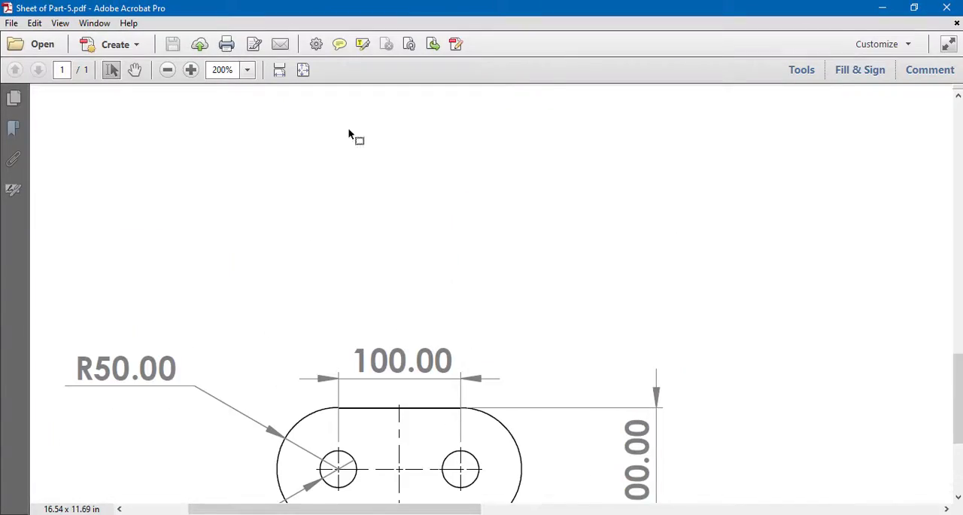
{"action": "left_click", "coordinate": [167, 70]}
{"action": "scroll", "coordinate": [460, 190], "scroll_direction": "up", "scroll_amount": 10}
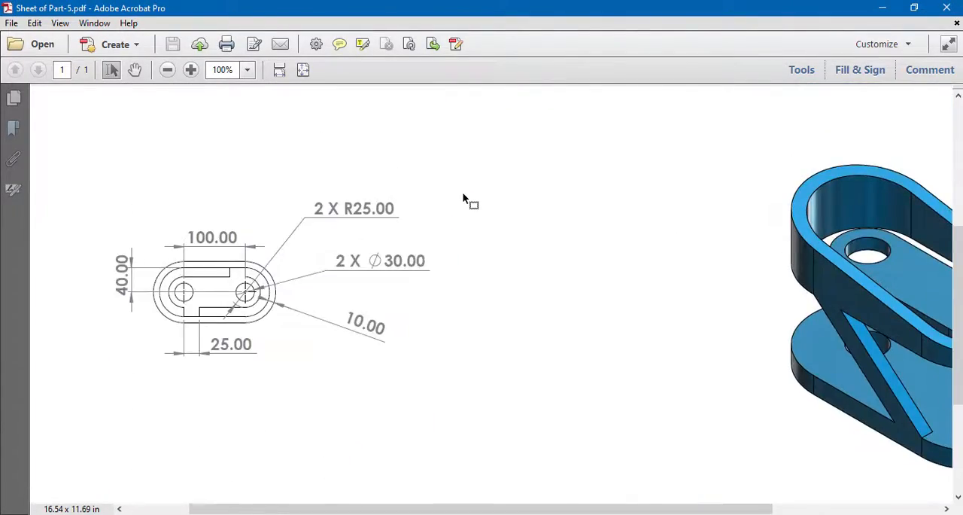
{"action": "left_click", "coordinate": [190, 69]}
{"action": "left_click", "coordinate": [191, 69]}
{"action": "left_click", "coordinate": [190, 69]}
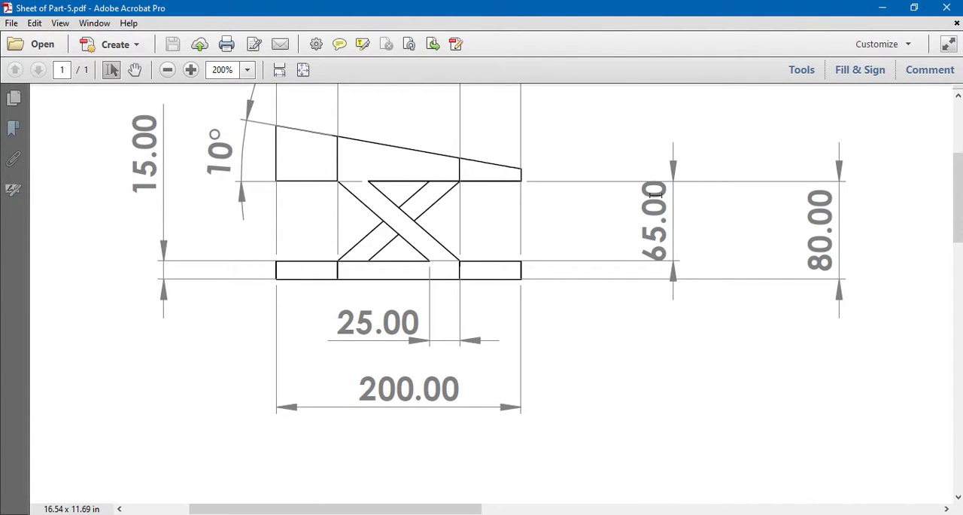
{"action": "left_click_drag", "start_coordinate": [653, 186], "coordinate": [654, 214]}
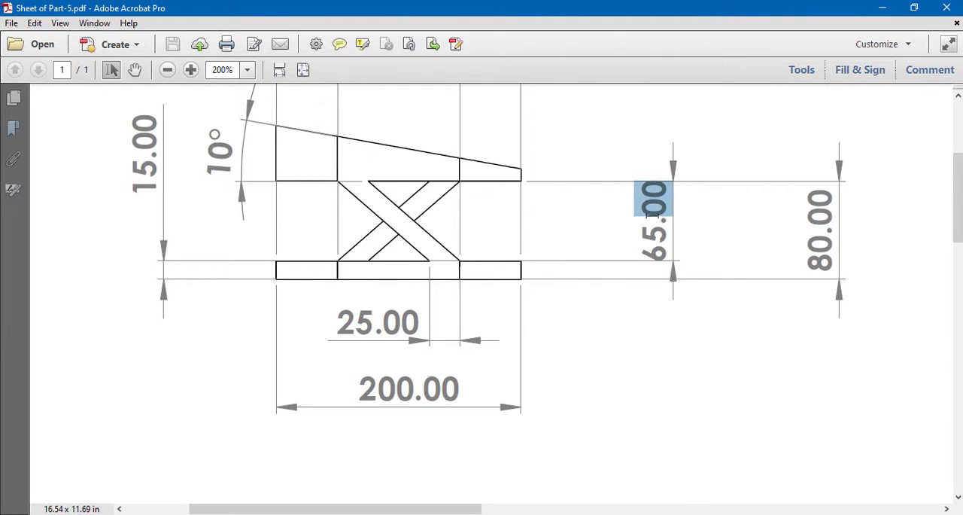
{"action": "left_click", "coordinate": [599, 345]}
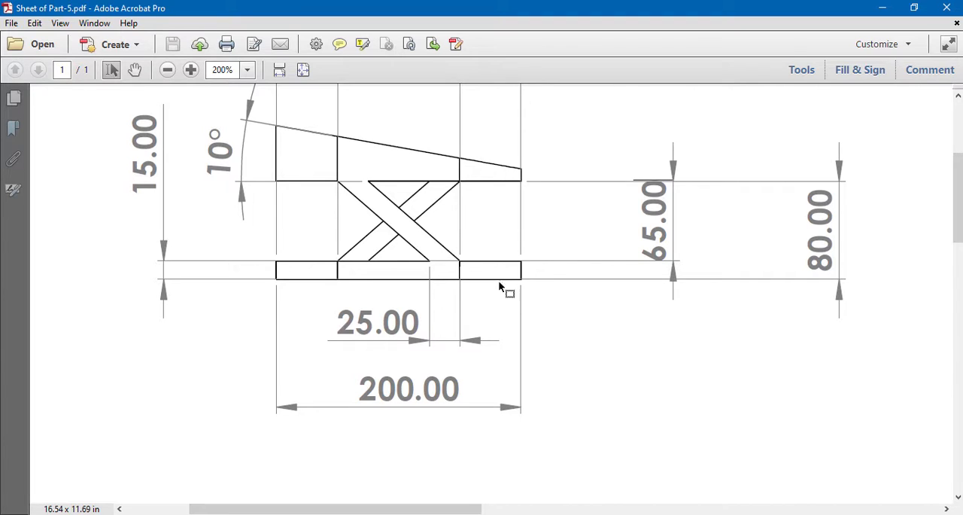
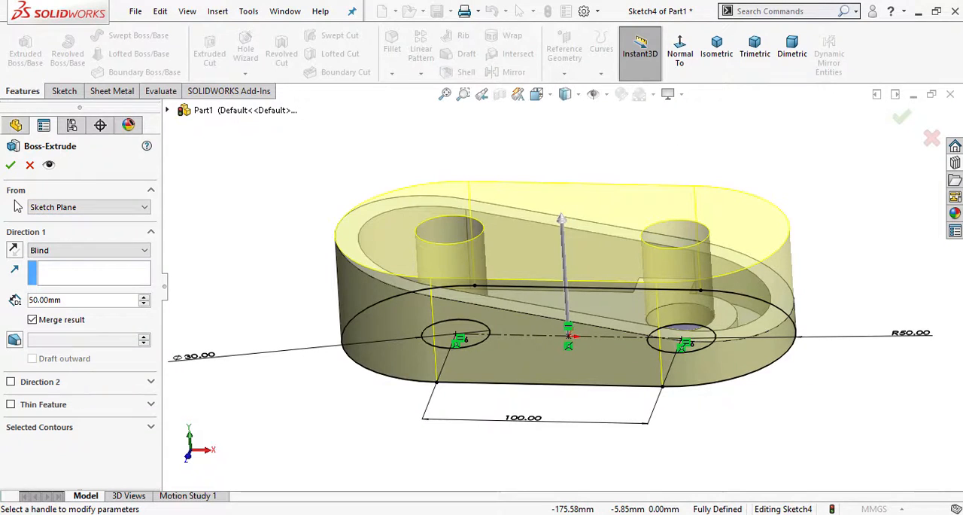
- Start the slot extrusion from a 65 mm offset and reverse the offset to place it below the ring
{"action": "left_click", "coordinate": [61, 217]}
{"action": "left_click", "coordinate": [58, 248]}
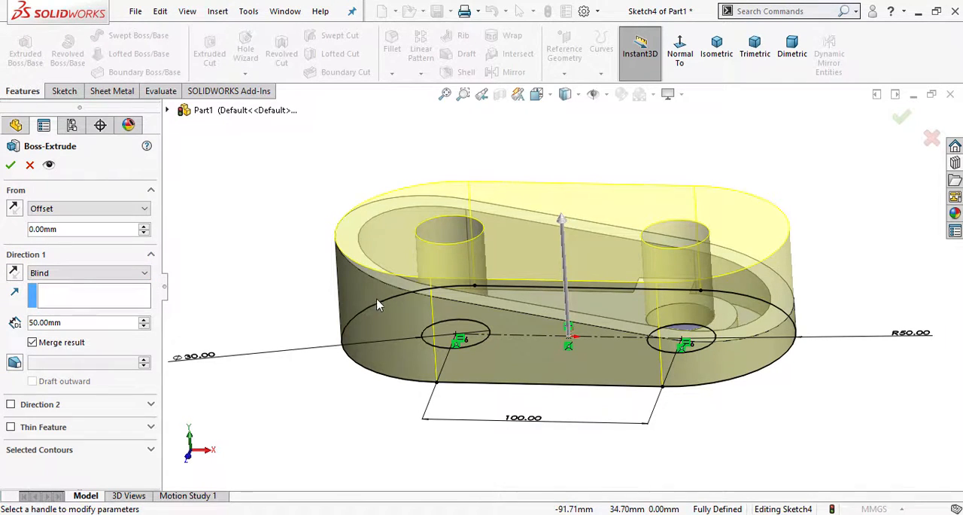
{"action": "scroll", "coordinate": [379, 301], "scroll_direction": "up", "scroll_amount": 4}
{"action": "type", "text": "65"}
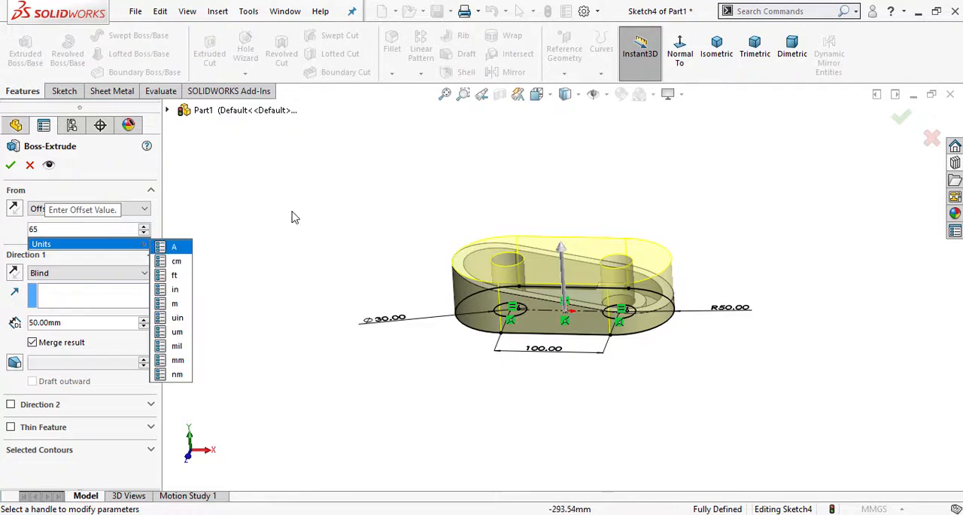
{"action": "key", "text": "Return"}
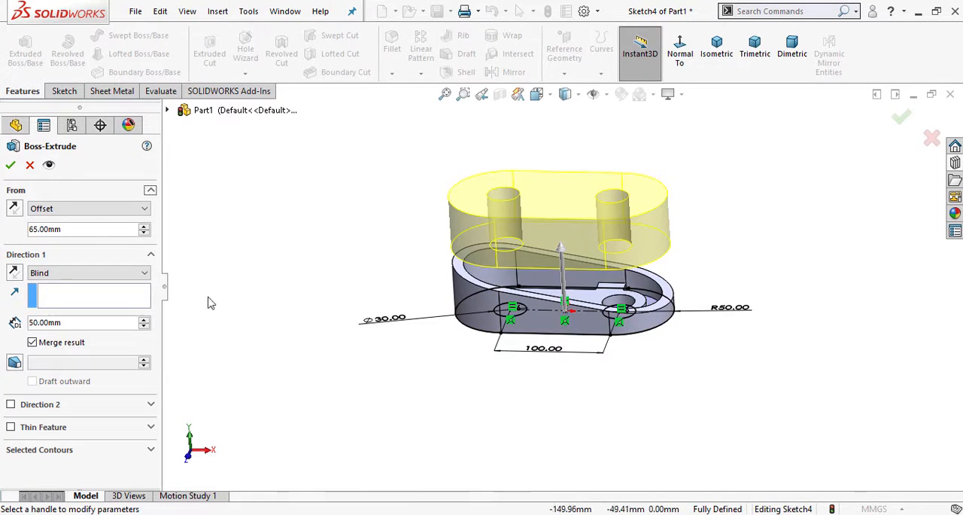
{"action": "left_click", "coordinate": [13, 208]}
{"action": "middle_click_drag", "start_coordinate": [223, 339], "coordinate": [272, 355]}
- Set the base plate's extrusion depth to 15 mm, reverse its direction downward, and finish the feature
{"action": "double_click", "coordinate": [67, 323]}
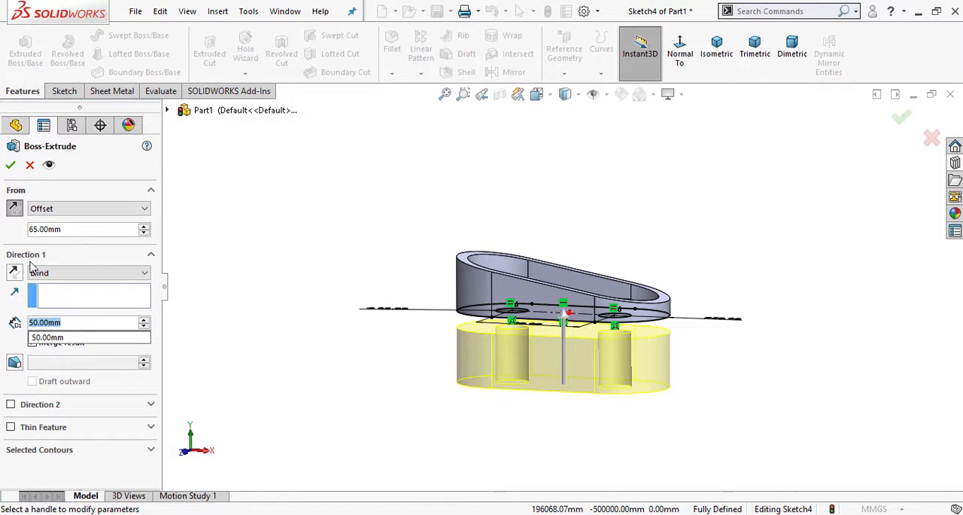
{"action": "type", "text": "15"}
{"action": "key", "text": "Return"}
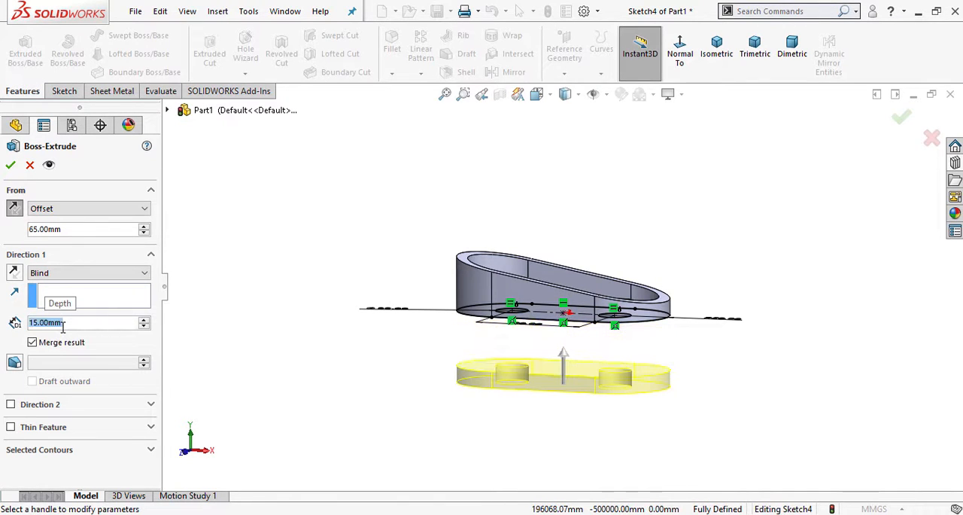
{"action": "left_click", "coordinate": [14, 272]}
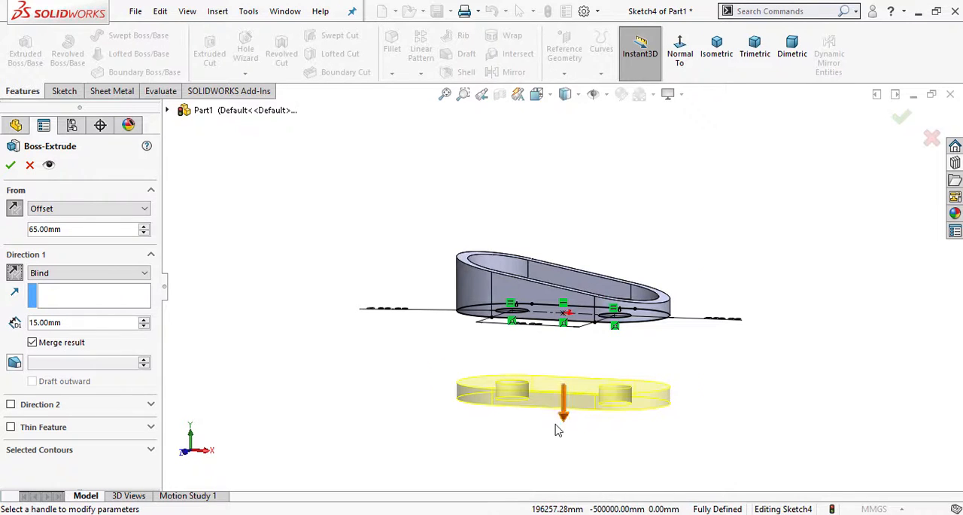
{"action": "scroll", "coordinate": [557, 426], "scroll_direction": "down", "scroll_amount": 2}
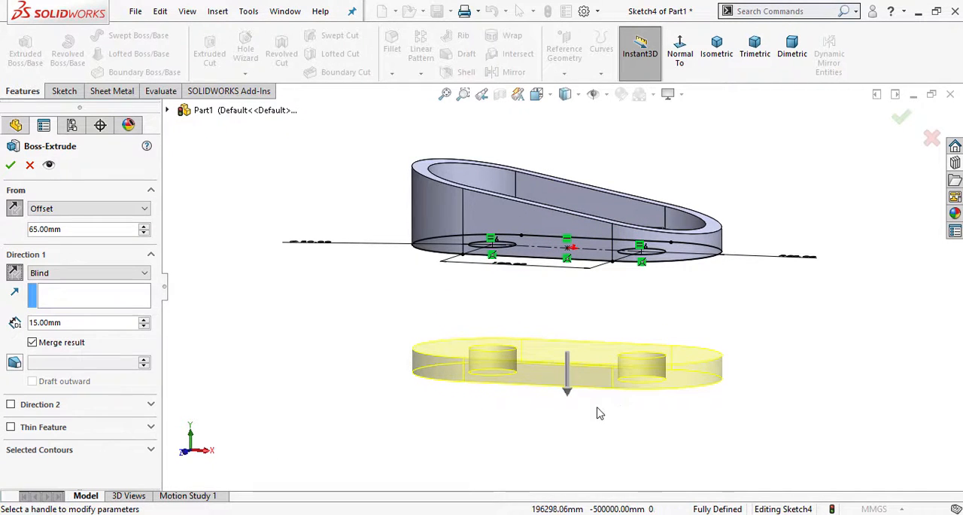
{"action": "middle_click_drag", "start_coordinate": [568, 410], "coordinate": [568, 450]}
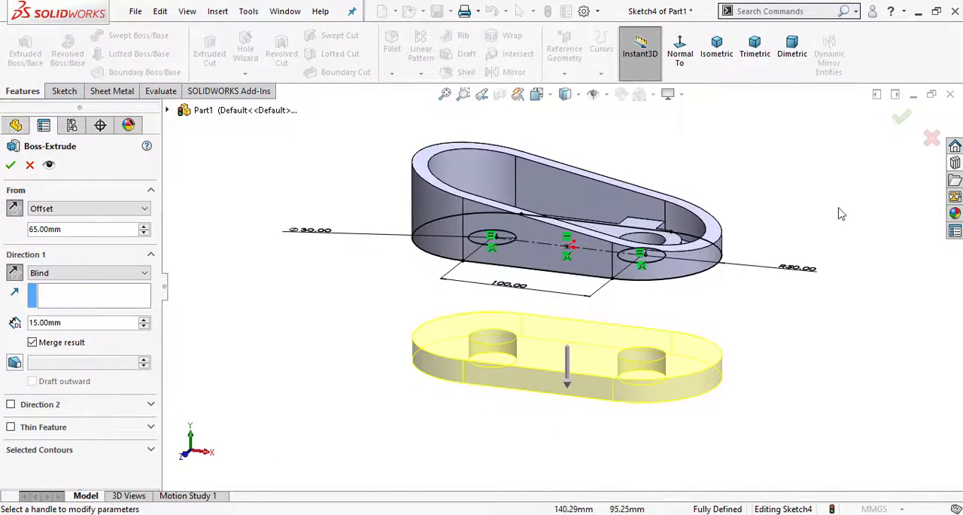
{"action": "left_click", "coordinate": [902, 116]}
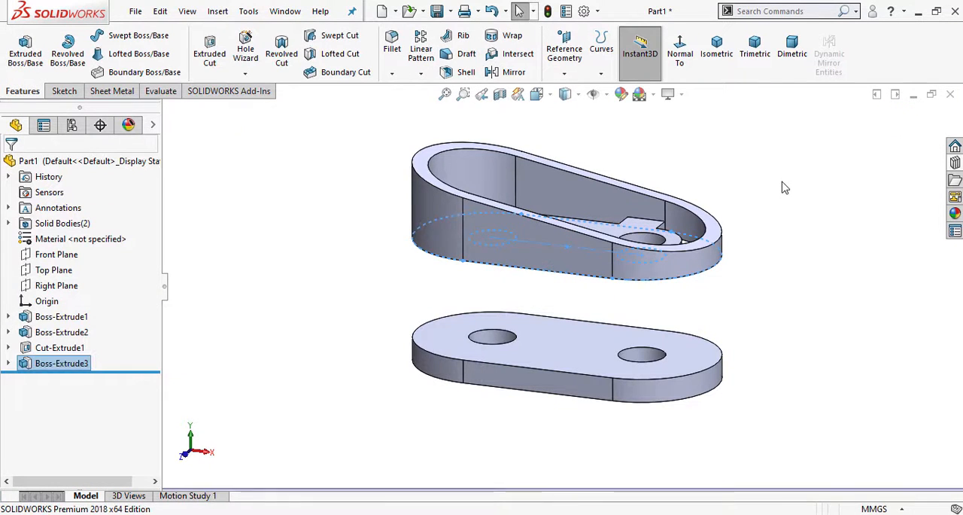
- Inspect the ring and base plate, and examine the PDF's front and isometric views for the crossed braces between them
{"action": "middle_click_drag", "start_coordinate": [783, 185], "coordinate": [786, 258]}
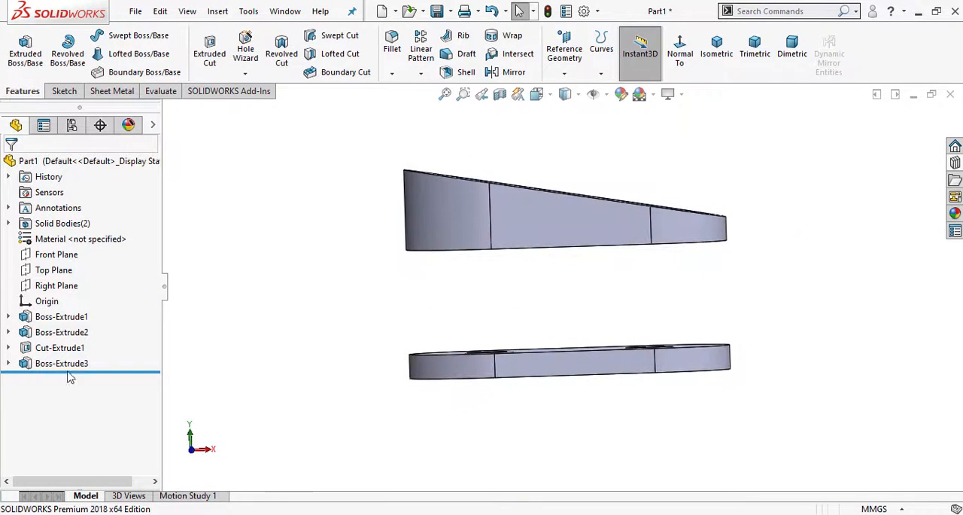
{"action": "mouse_move", "coordinate": [387, 269]}
{"action": "middle_mouse_down"}
{"action": "mouse_move", "coordinate": [374, 176]}
{"action": "mouse_move", "coordinate": [372, 244]}
{"action": "mouse_move", "coordinate": [384, 167]}
{"action": "mouse_move", "coordinate": [402, 273]}
{"action": "mouse_move", "coordinate": [379, 269]}
{"action": "mouse_move", "coordinate": [417, 287]}
{"action": "mouse_move", "coordinate": [374, 273]}
{"action": "middle_mouse_up"}
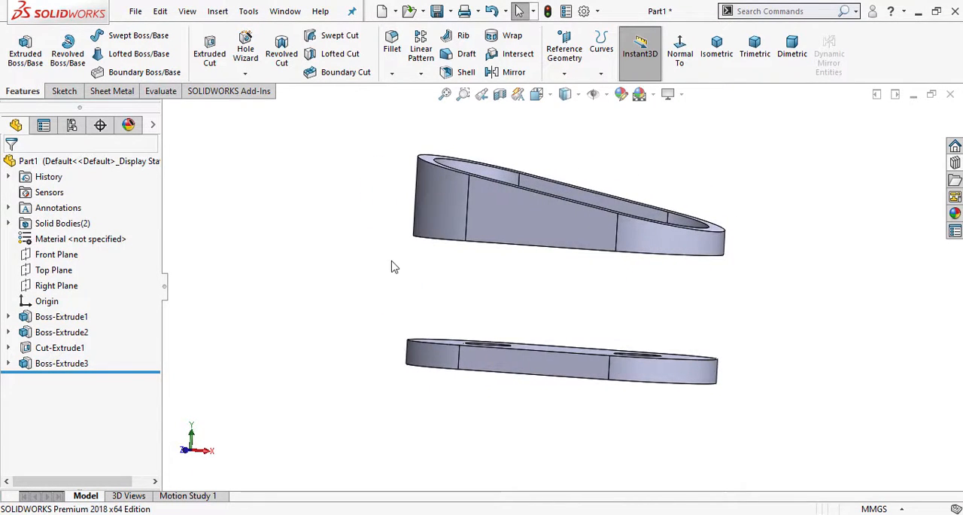
{"action": "left_click", "coordinate": [383, 513]}
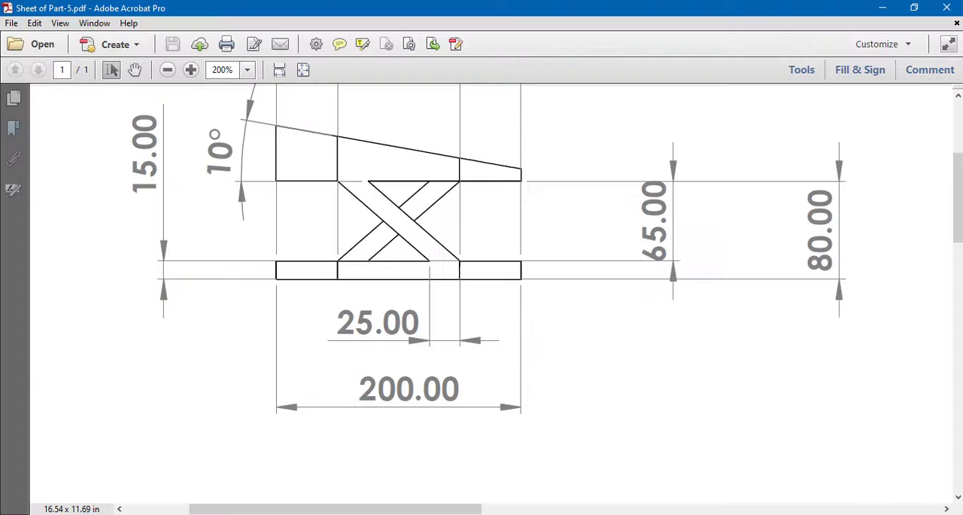
{"action": "scroll", "coordinate": [407, 241], "scroll_direction": "up", "scroll_amount": 5}
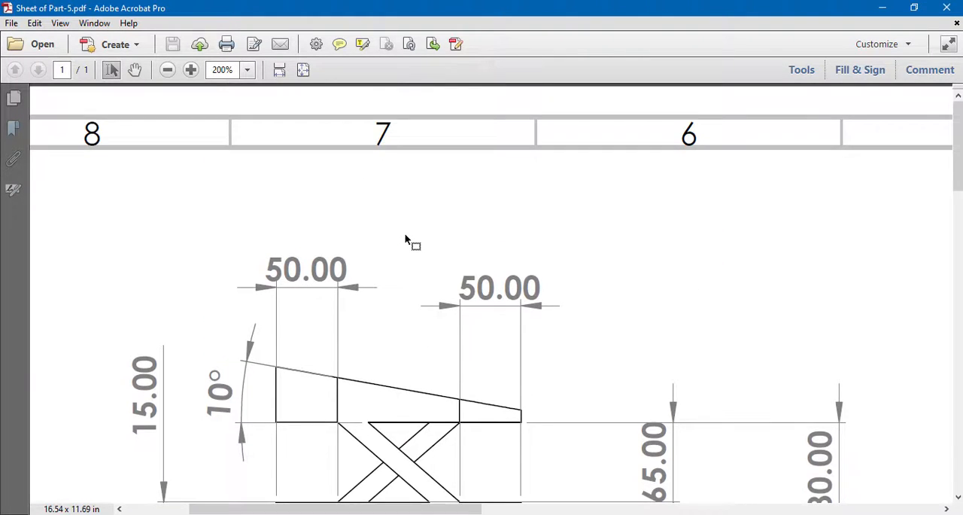
{"action": "scroll", "coordinate": [405, 240], "scroll_direction": "down", "scroll_amount": 4}
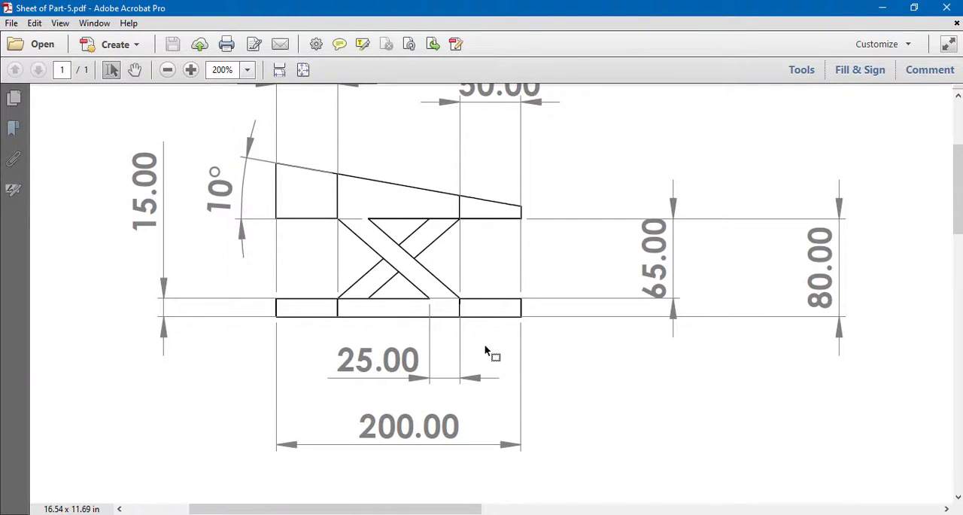
{"action": "middle_click_drag", "start_coordinate": [485, 351], "coordinate": [738, 354]}
{"action": "scroll", "coordinate": [582, 327], "scroll_direction": "down", "scroll_amount": 10}
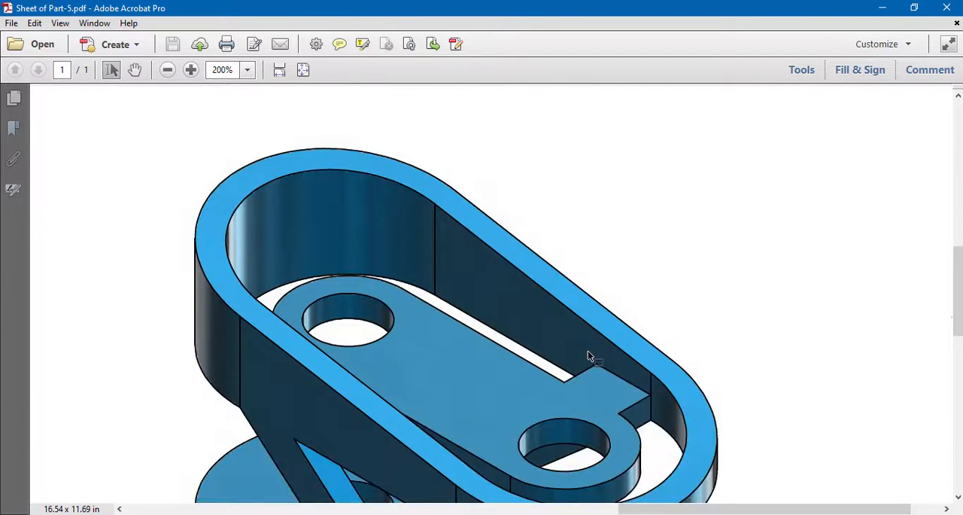
{"action": "scroll", "coordinate": [587, 354], "scroll_direction": "down", "scroll_amount": 6}
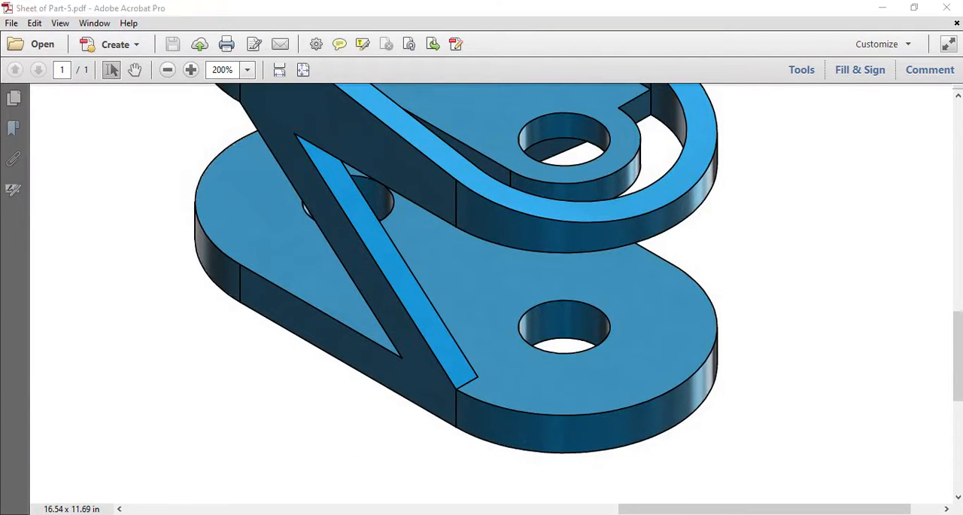
{"action": "key", "text": "alt+Tab"}
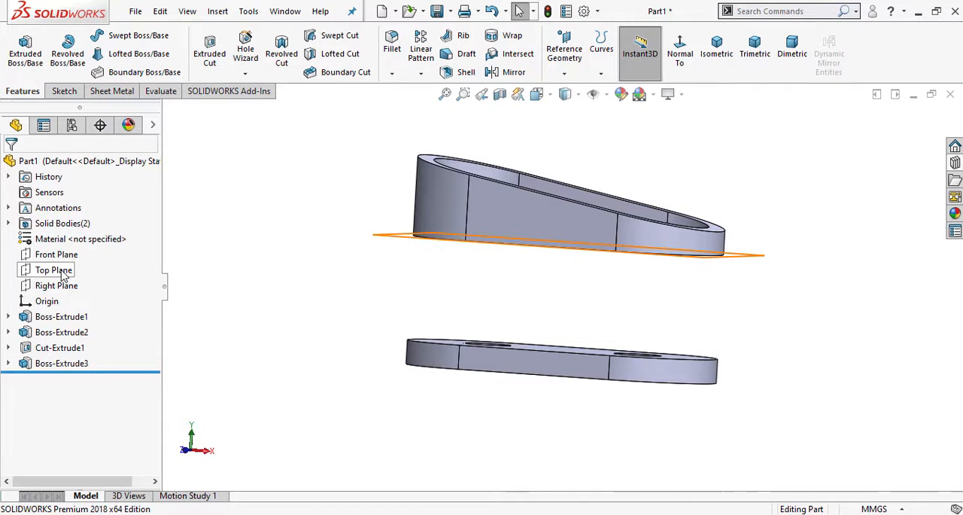
- Open a sketch on the ring's flat front side face, view it straight on, and check the brace layout in the PDF drawing
{"action": "left_click", "coordinate": [518, 235]}
{"action": "left_click", "coordinate": [574, 187]}
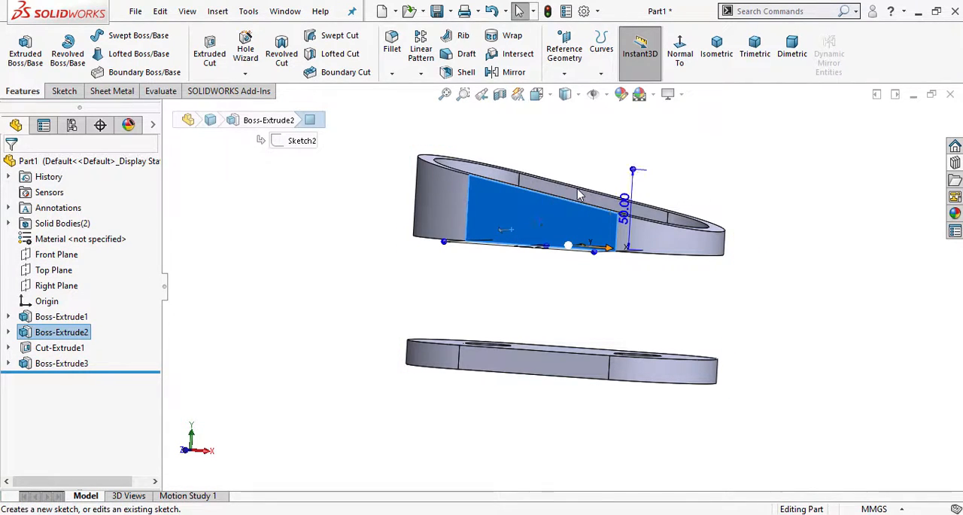
{"action": "left_click", "coordinate": [705, 59]}
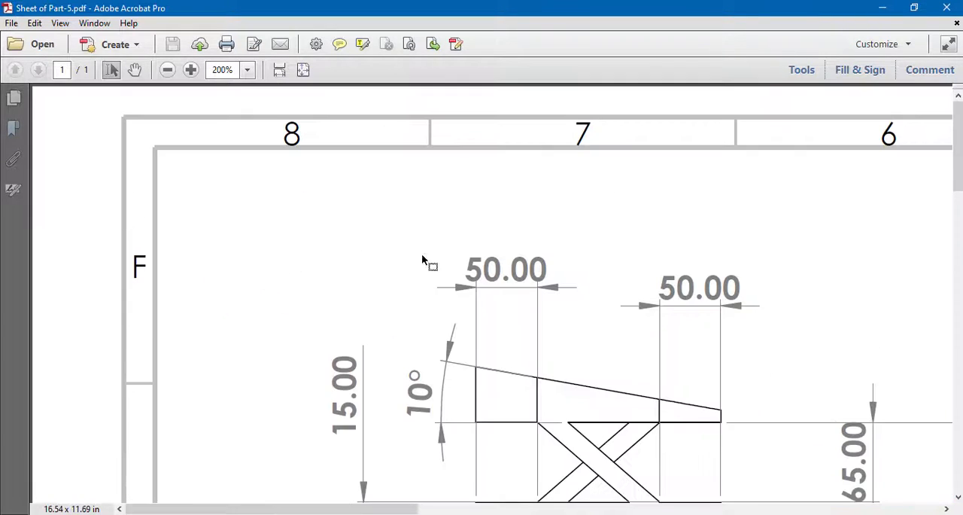
{"action": "scroll", "coordinate": [423, 260], "scroll_direction": "down", "scroll_amount": 3}
{"action": "scroll", "coordinate": [597, 344], "scroll_direction": "right", "scroll_amount": 3}
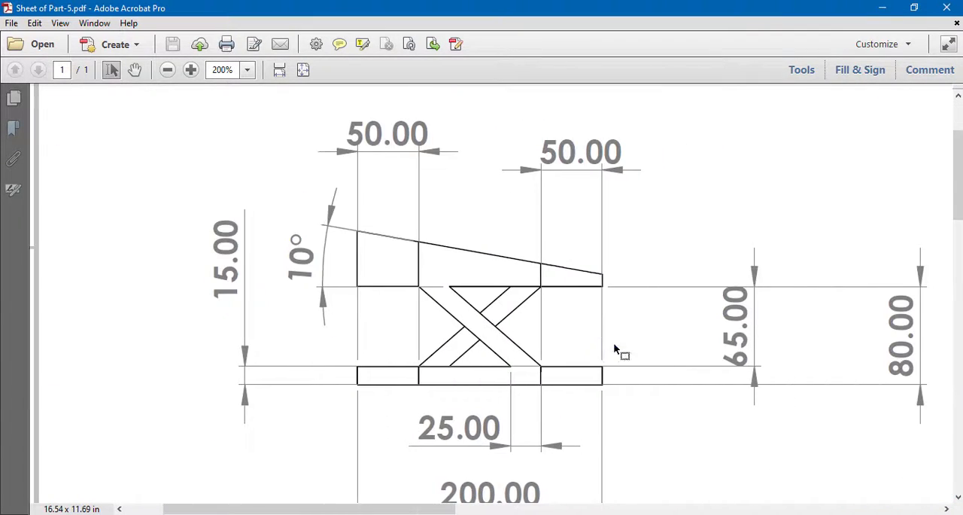
{"action": "scroll", "coordinate": [622, 350], "scroll_direction": "down", "scroll_amount": 2}
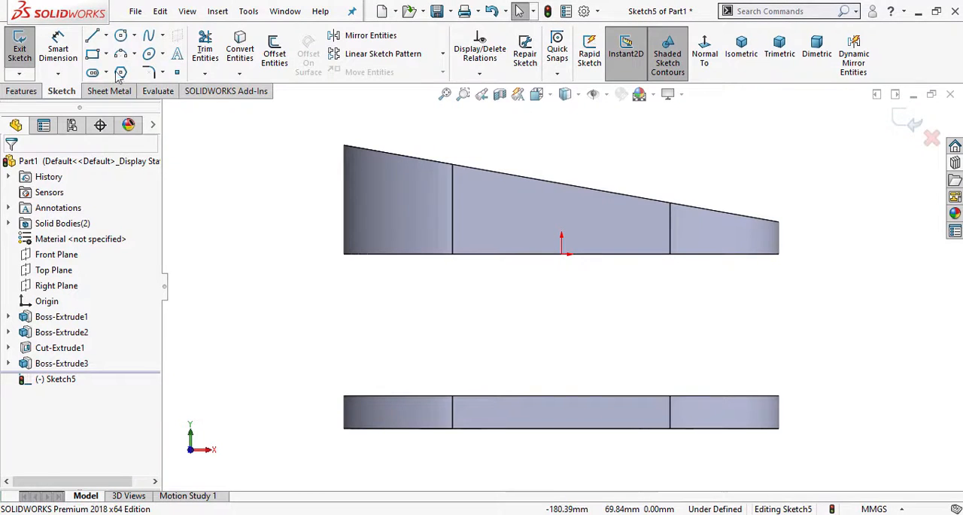
- Sketch a closed four-line diagonal brace from the base plate's upper left tangent corner to the ring's lower right tangent corner
{"action": "left_click", "coordinate": [92, 35]}
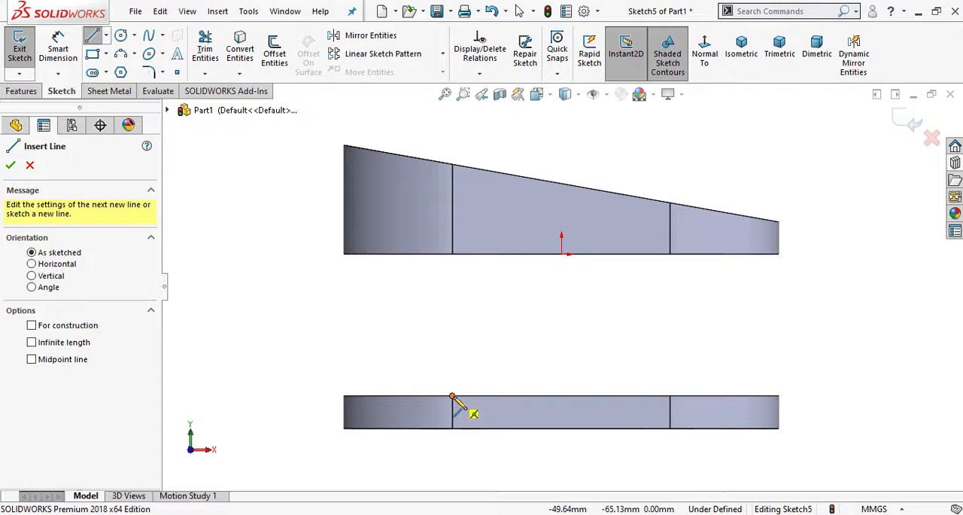
{"action": "left_click", "coordinate": [453, 395]}
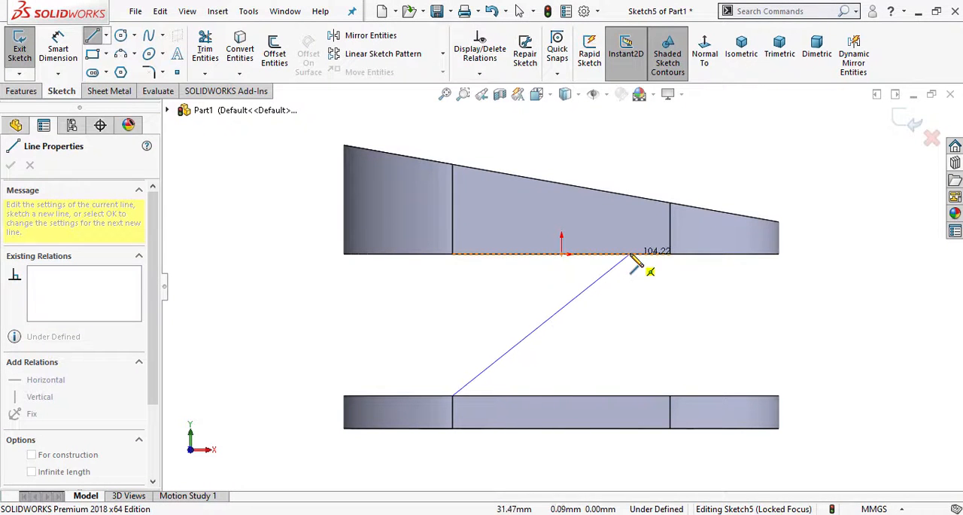
{"action": "double_click", "coordinate": [631, 255]}
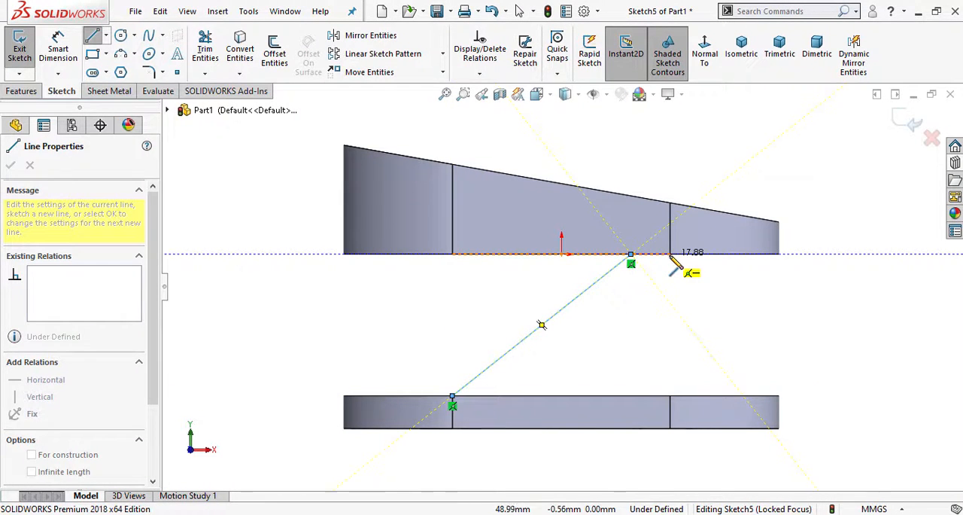
{"action": "left_click", "coordinate": [651, 254]}
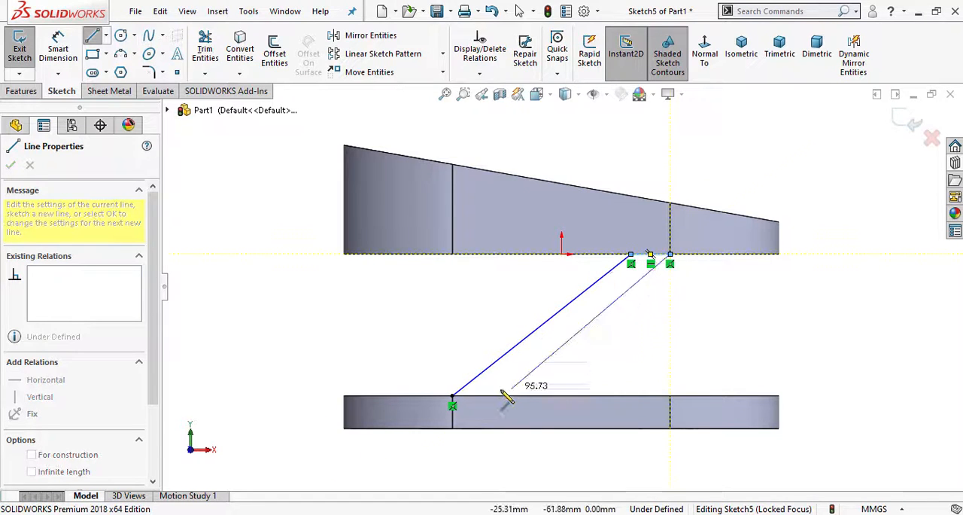
{"action": "left_click", "coordinate": [496, 395]}
{"action": "left_click", "coordinate": [452, 395]}
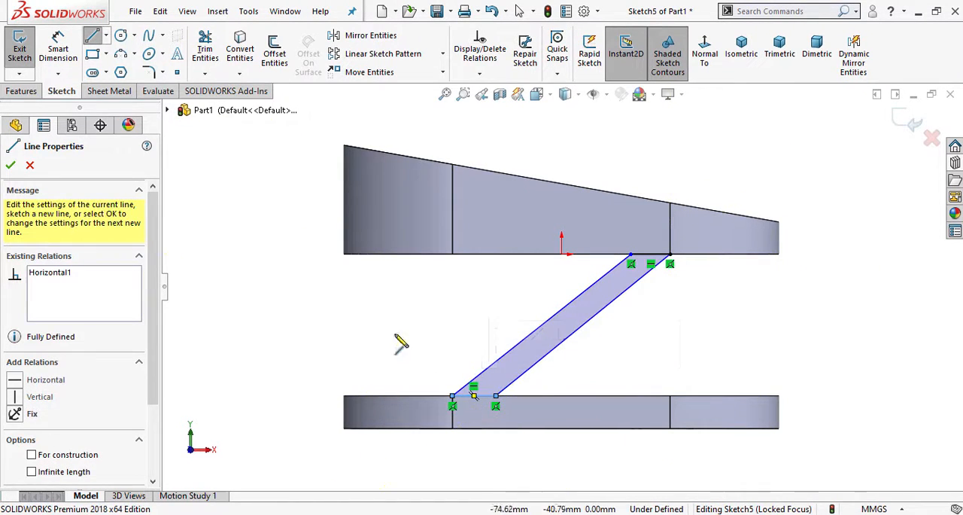
{"action": "key", "text": "Escape"}
- Add a Parallel relation between the brace's two long diagonal lines
{"action": "scroll", "coordinate": [602, 323], "scroll_direction": "down", "scroll_amount": 2}
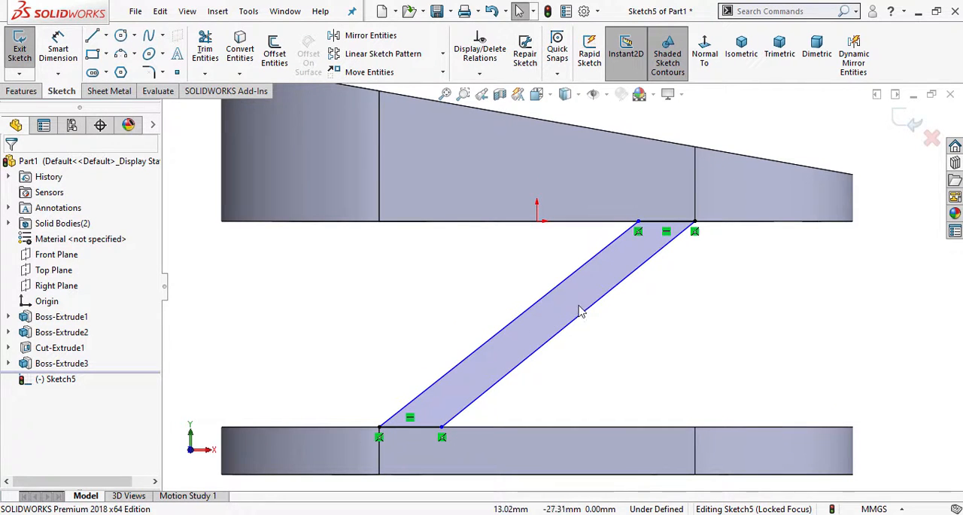
{"action": "left_click", "coordinate": [556, 292]}
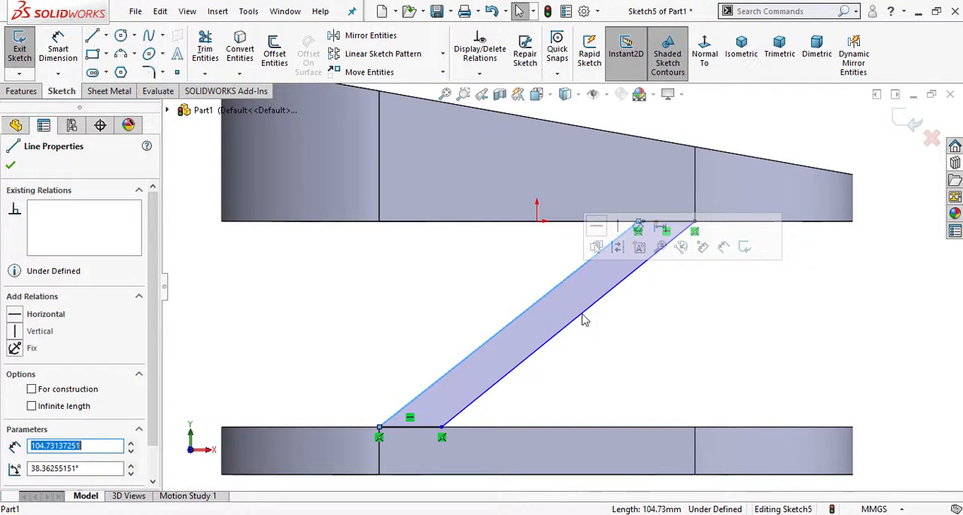
{"action": "left_click", "coordinate": [581, 318], "text": "ctrl"}
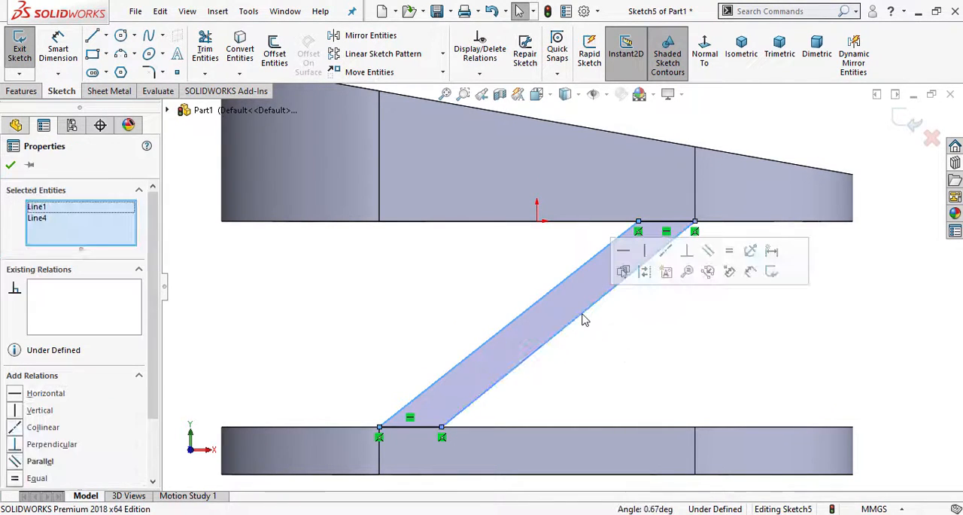
{"action": "left_click", "coordinate": [708, 260]}
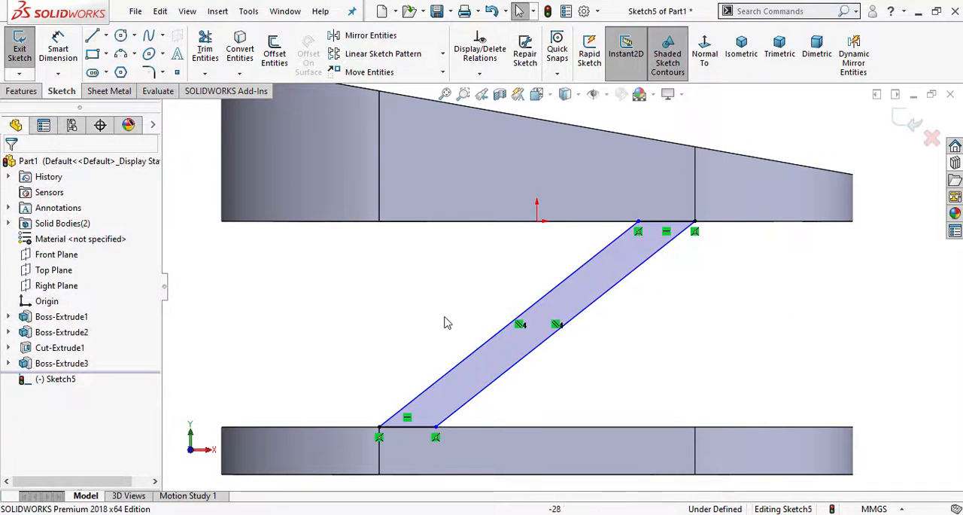
- Check the diagonal brace's dimensions in the front view of the PDF drawing
{"action": "left_click", "coordinate": [58, 48]}
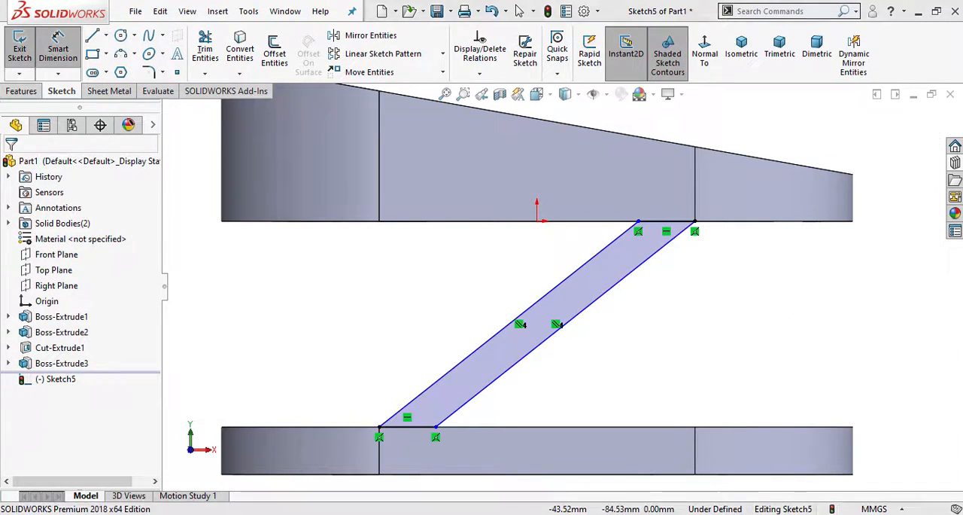
{"action": "left_click", "coordinate": [394, 514]}
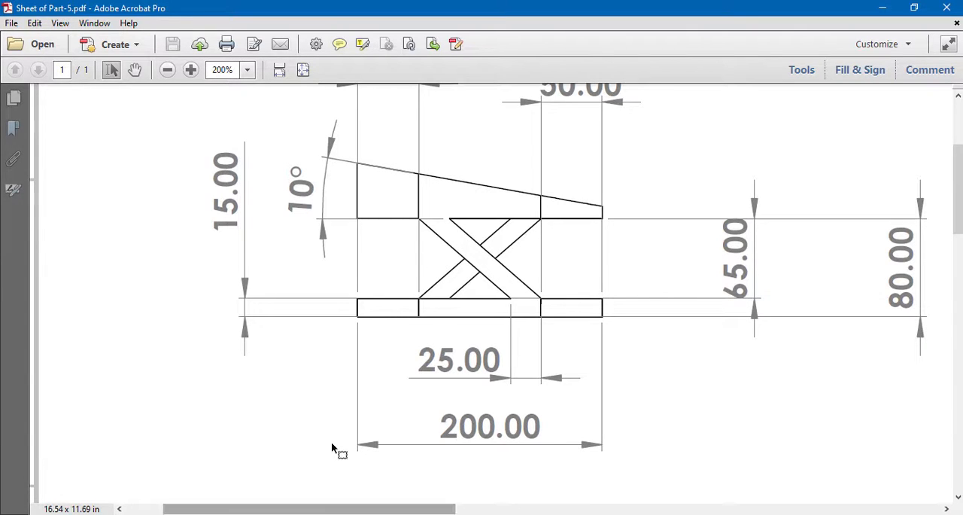
{"action": "left_click", "coordinate": [168, 70]}
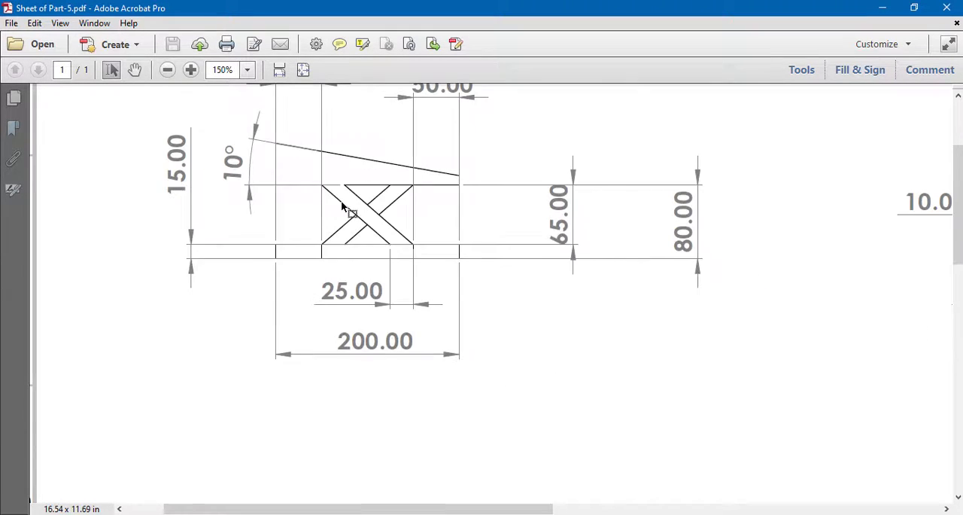
{"action": "scroll", "coordinate": [343, 207], "scroll_direction": "up", "scroll_amount": 2}
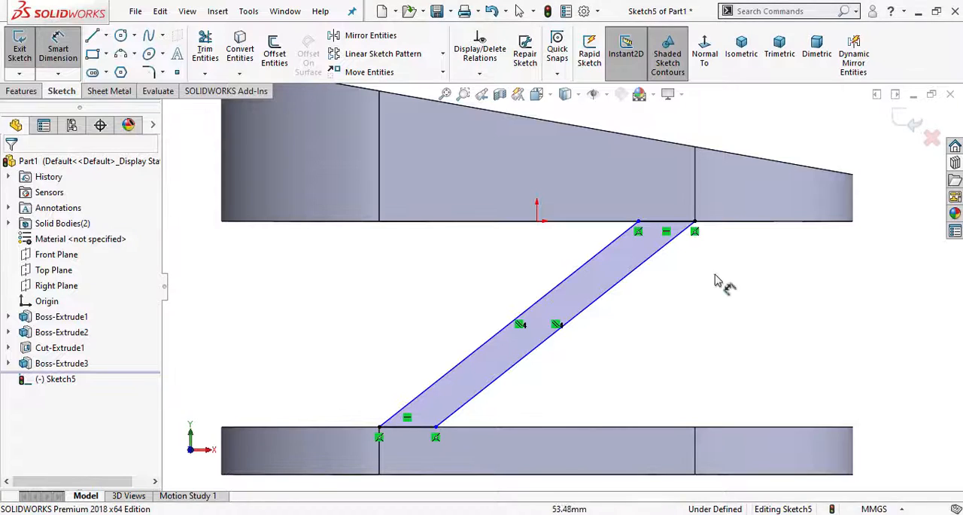
{"action": "left_click", "coordinate": [694, 222]}
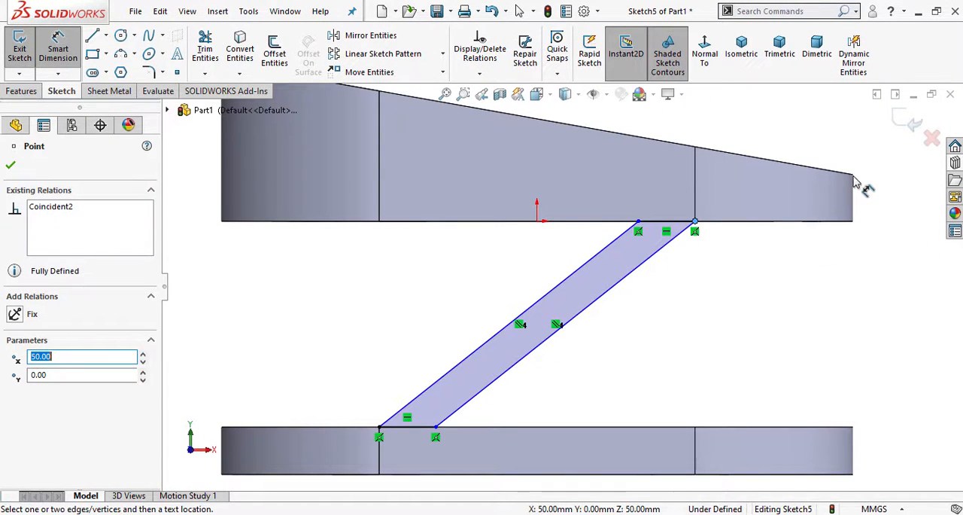
{"action": "left_click", "coordinate": [853, 222]}
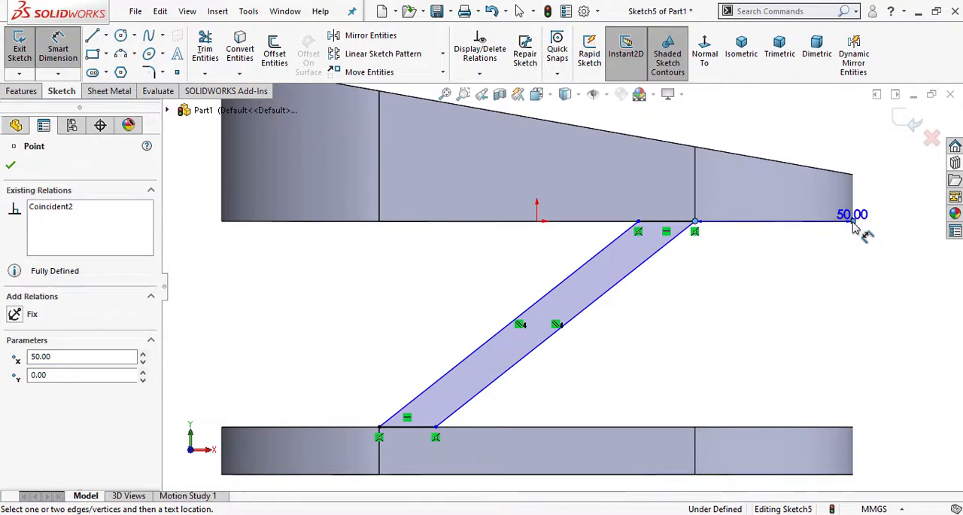
{"action": "left_click", "coordinate": [771, 280]}
{"action": "left_click", "coordinate": [550, 182]}
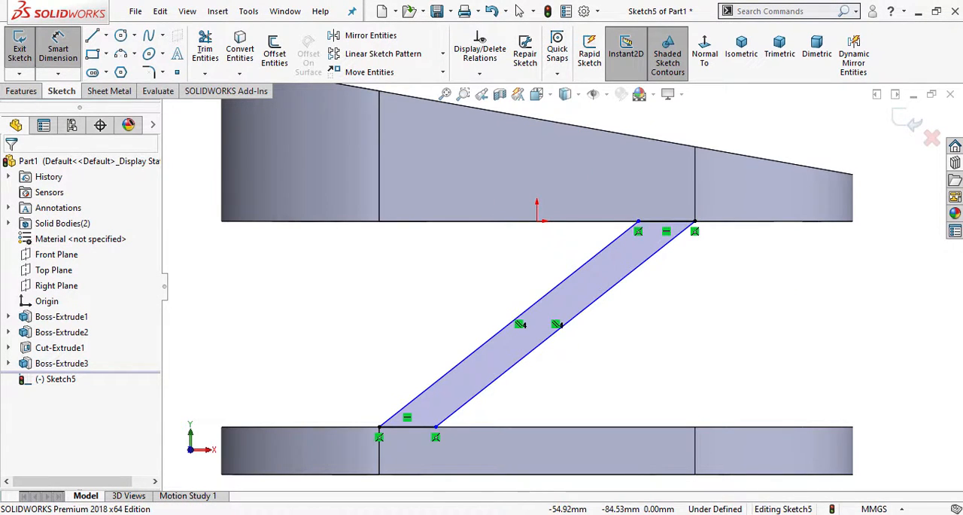
- Check the brace width in the PDF drawing and set the brace's lower horizontal edge on the base plate to 25 mm
{"action": "left_click", "coordinate": [327, 514]}
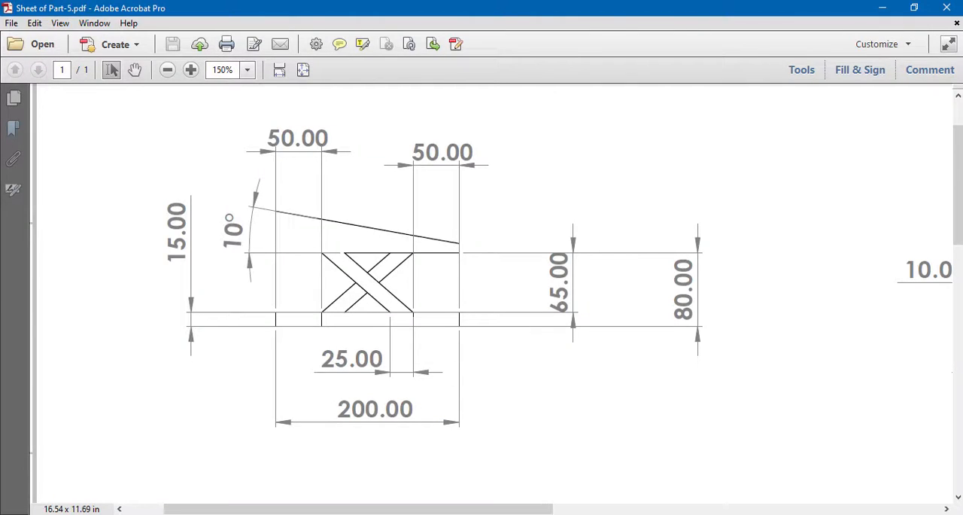
{"action": "left_click", "coordinate": [327, 514]}
{"action": "left_click", "coordinate": [414, 427]}
{"action": "scroll", "coordinate": [411, 451], "scroll_direction": "up", "scroll_amount": 3}
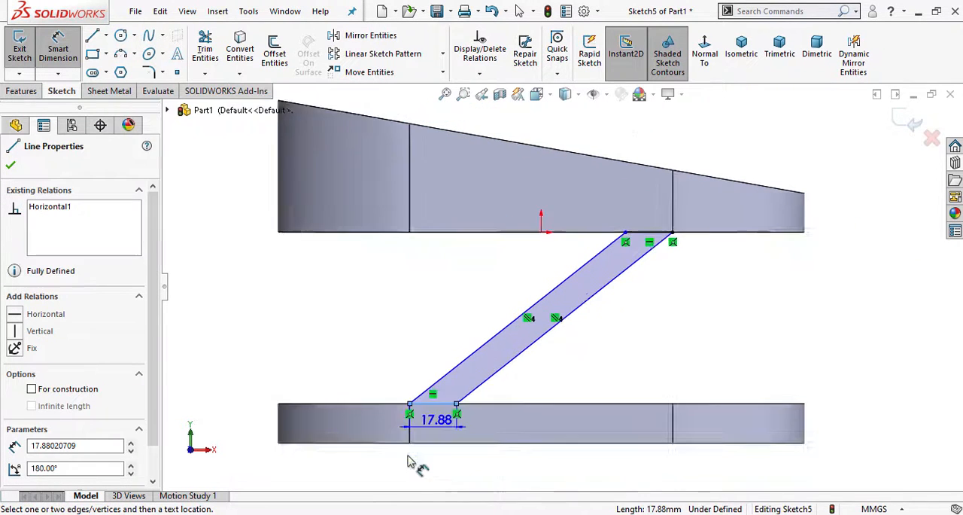
{"action": "left_click", "coordinate": [447, 465]}
{"action": "type", "text": "25"}
{"action": "key", "text": "Return"}
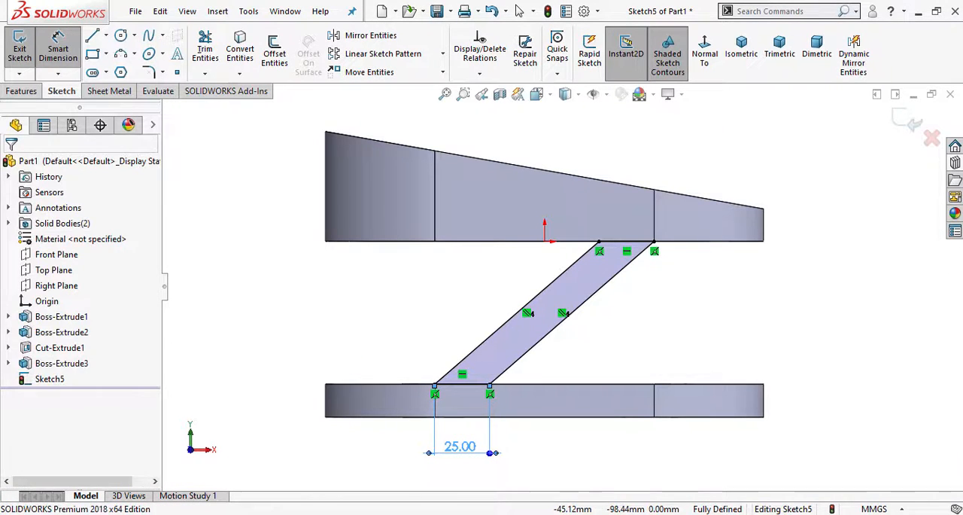
- Extrude the brace sketch 10 mm Blind in the reversed direction, inward over the base plate, with Merge result on
{"action": "left_click", "coordinate": [21, 90]}
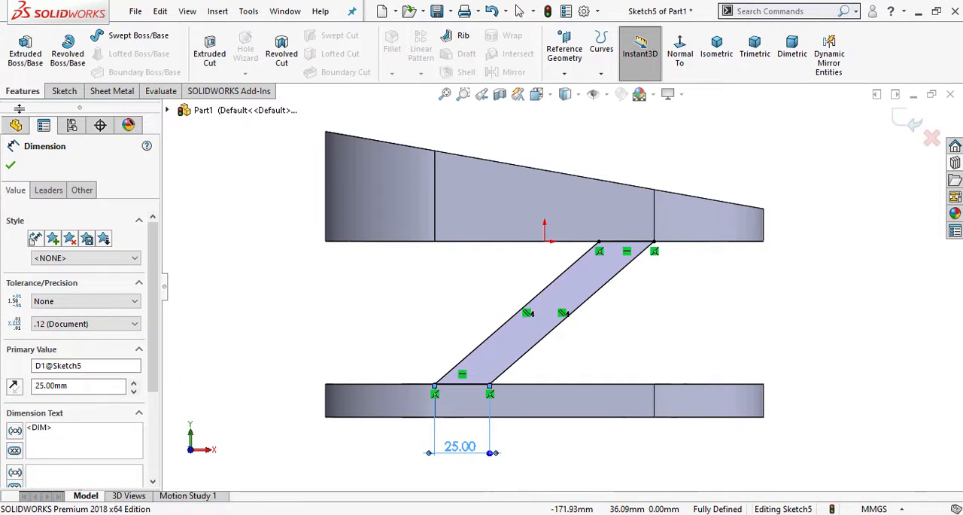
{"action": "left_click", "coordinate": [25, 46]}
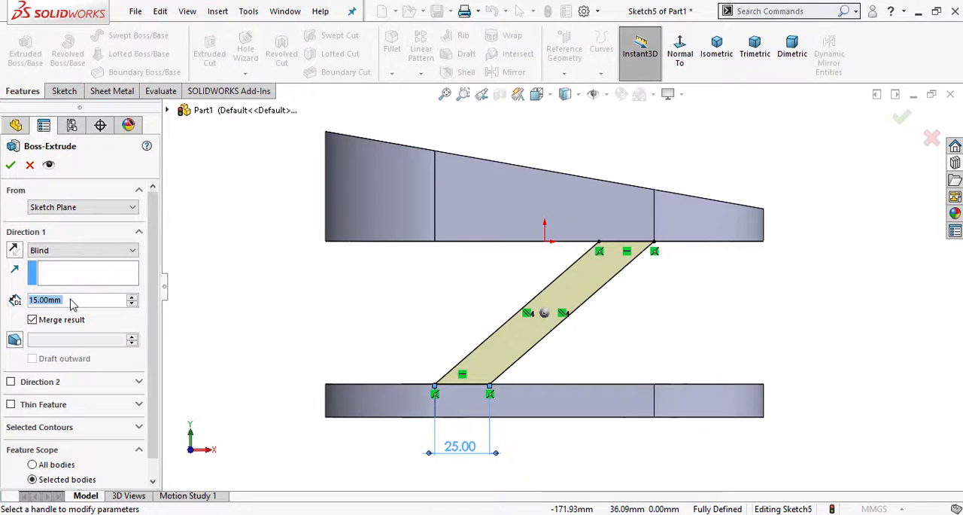
{"action": "type", "text": "10"}
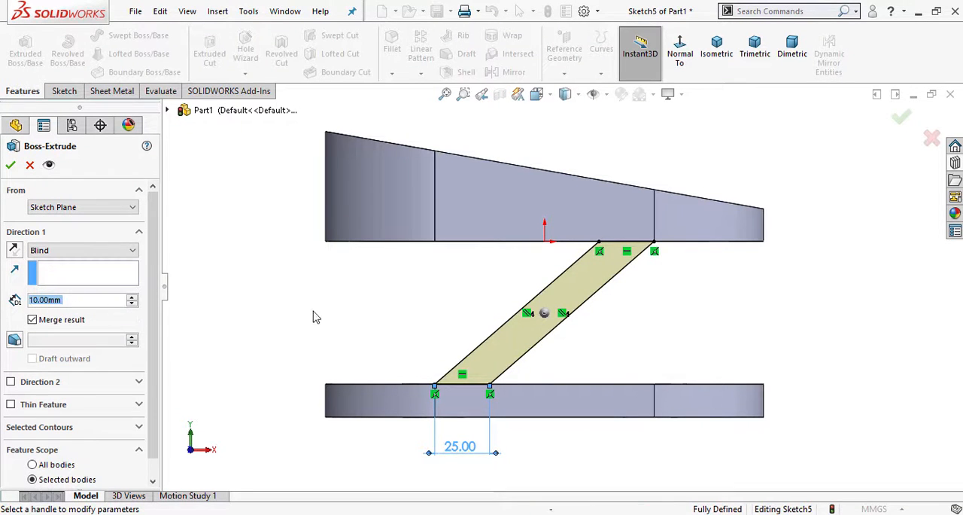
{"action": "middle_click_drag", "start_coordinate": [311, 316], "coordinate": [282, 358]}
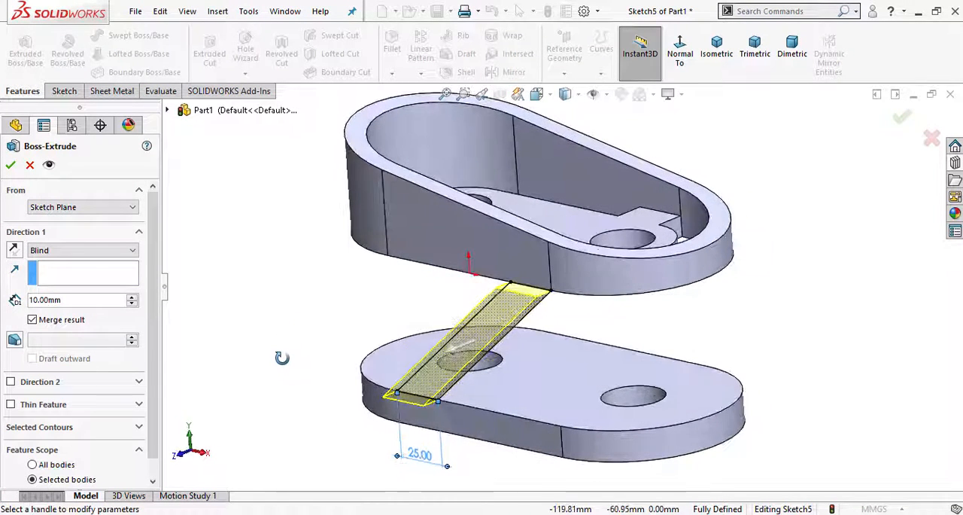
{"action": "left_click", "coordinate": [12, 253]}
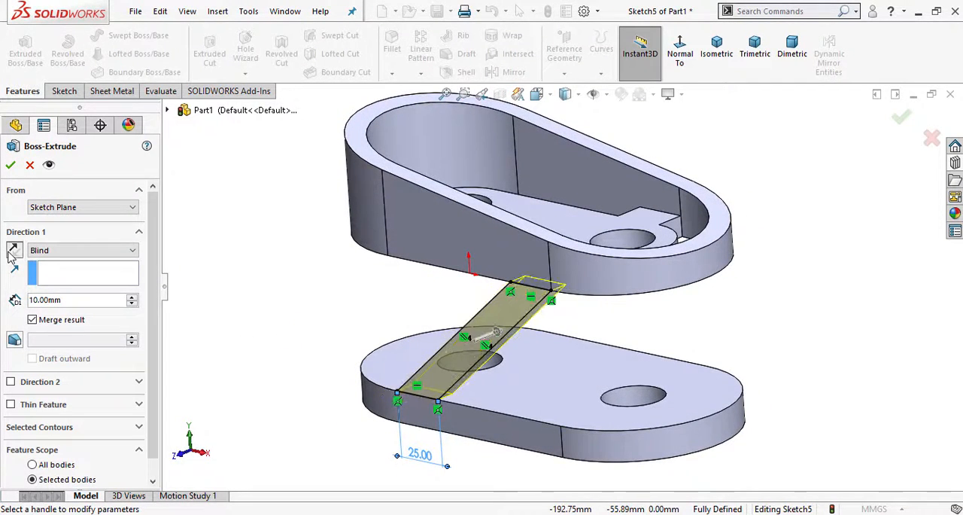
{"action": "left_click", "coordinate": [11, 164]}
{"action": "left_click", "coordinate": [339, 298]}
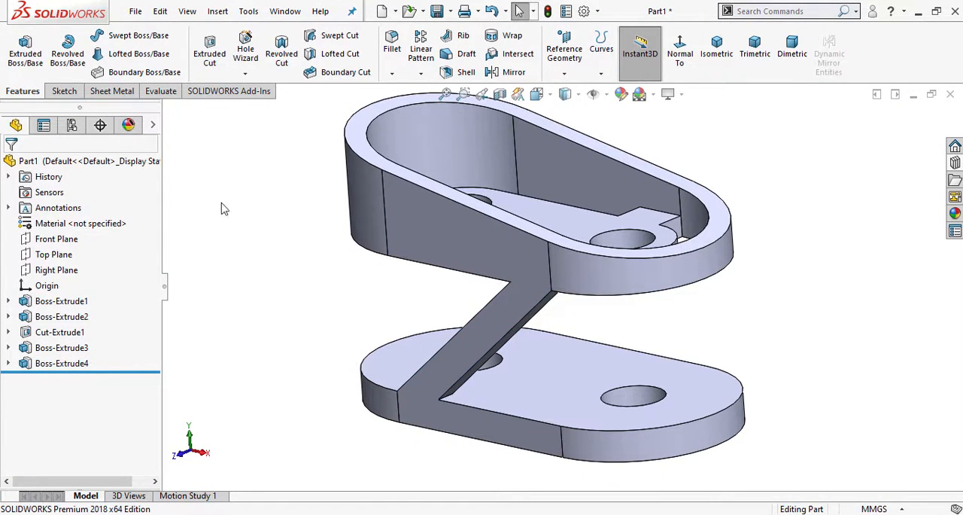
- Open a sketch on the base plate's opposite flat side face and view it straight on
{"action": "middle_click_drag", "start_coordinate": [483, 336], "coordinate": [450, 391]}
{"action": "left_click", "coordinate": [594, 390]}
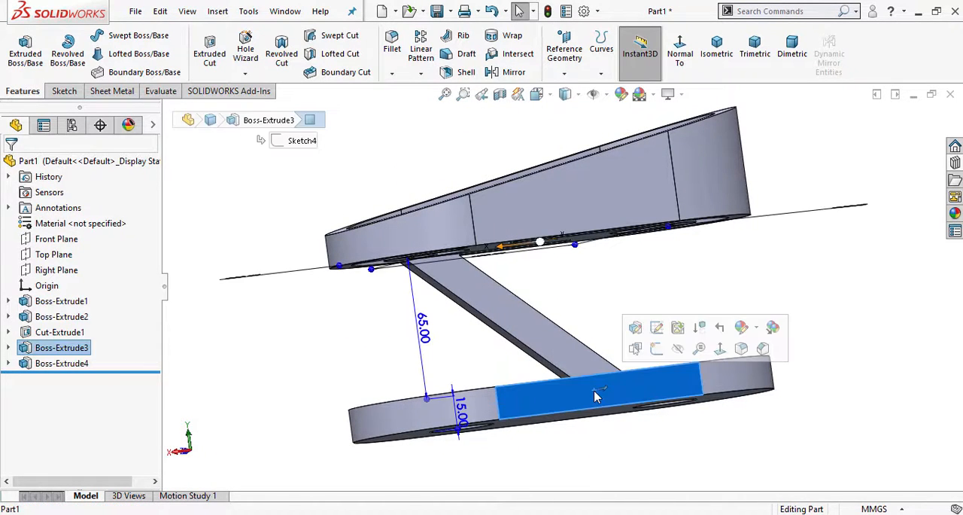
{"action": "left_click", "coordinate": [675, 348]}
{"action": "left_click", "coordinate": [701, 57]}
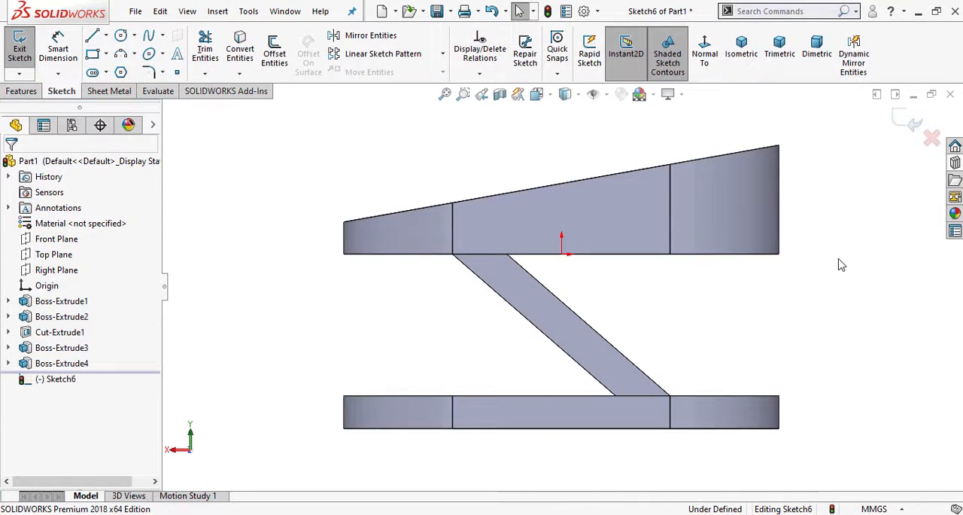
- Sketch a closed four-line brace from the base plate's upper left tangent corner to the ring's lower right tangent corner, crossing the first brace
{"action": "left_click", "coordinate": [92, 36]}
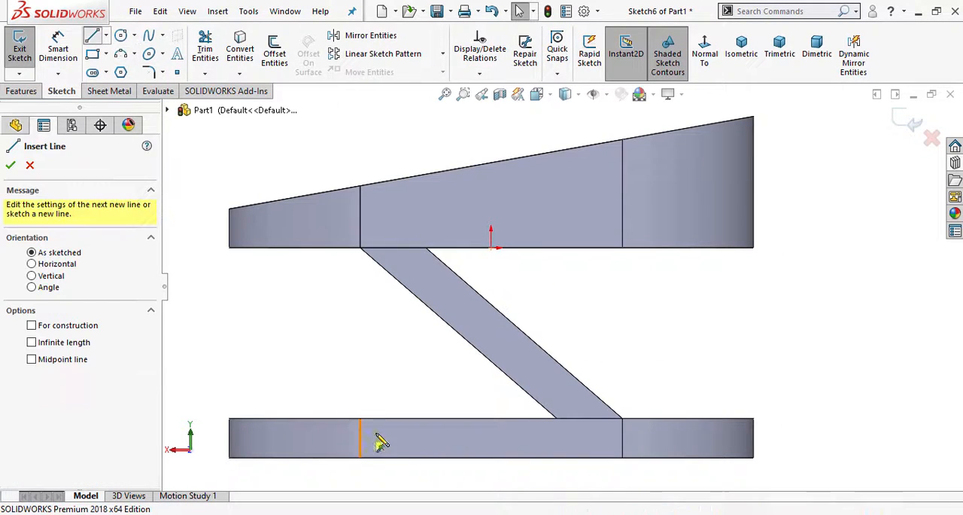
{"action": "left_click", "coordinate": [360, 418]}
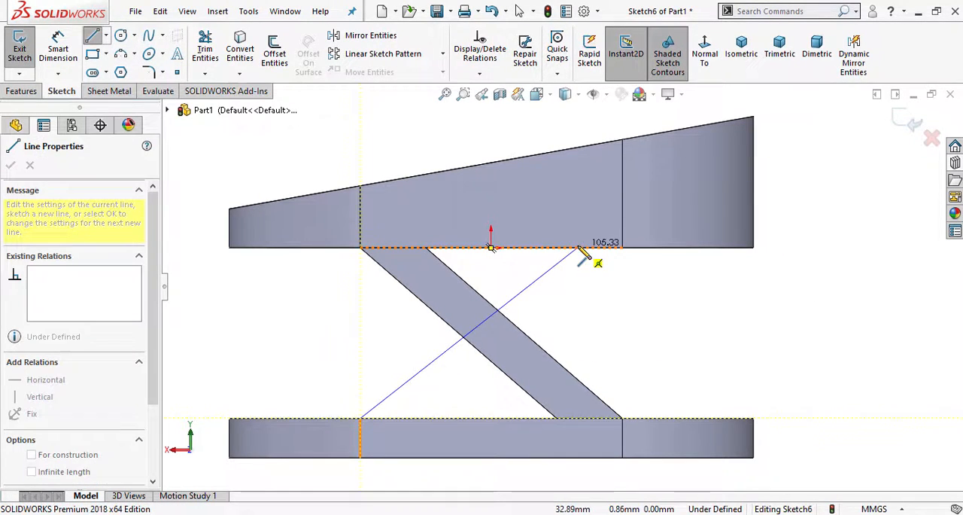
{"action": "left_click", "coordinate": [577, 247]}
{"action": "left_click", "coordinate": [623, 248]}
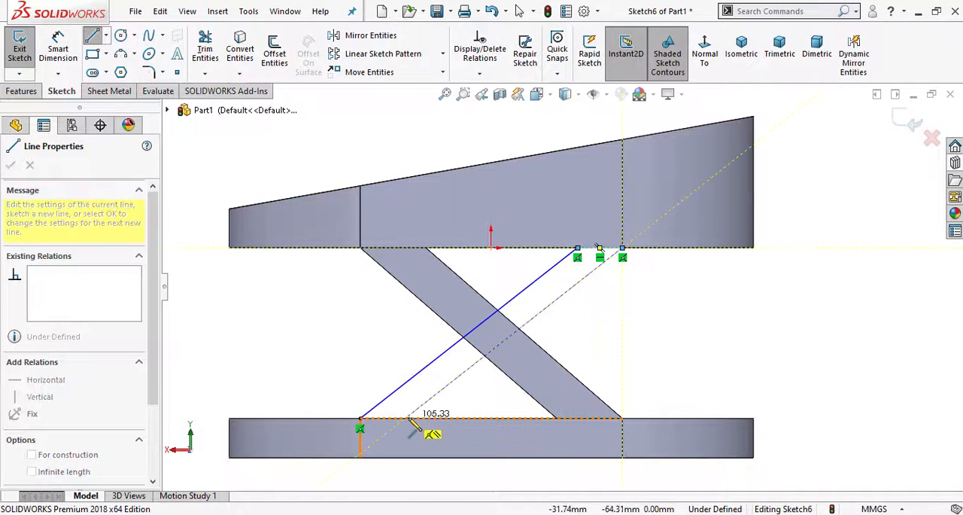
{"action": "left_click", "coordinate": [409, 418]}
{"action": "left_click", "coordinate": [360, 417]}
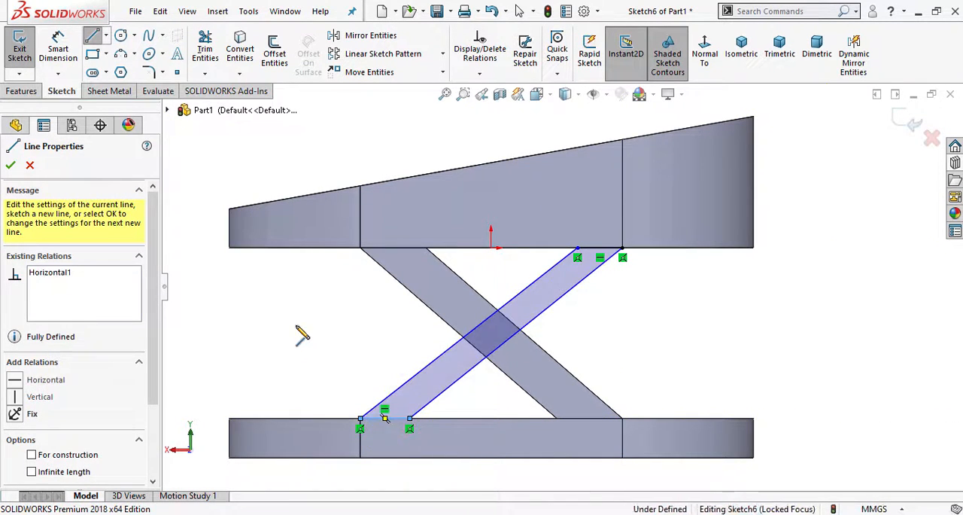
{"action": "key", "text": "Escape"}
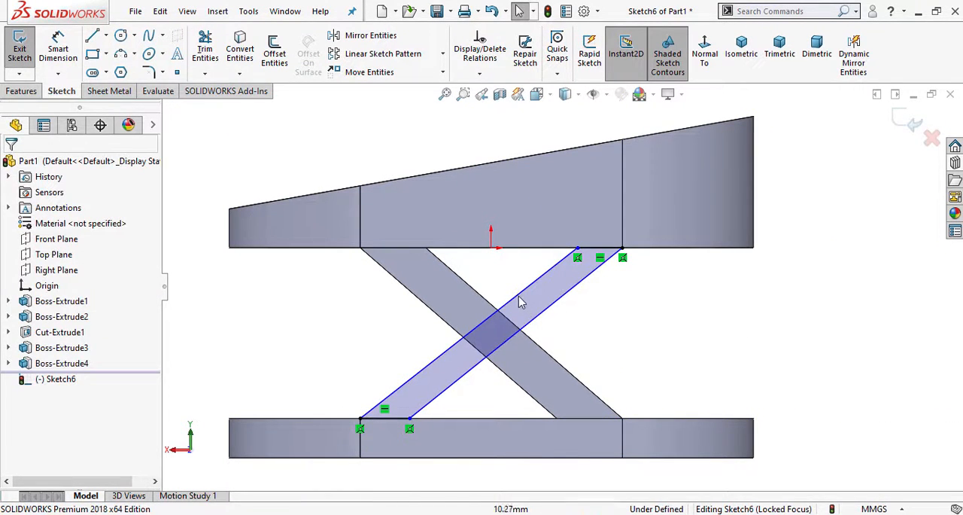
- Add a Parallel relation between the new brace's two long lines and dimension its upper horizontal edge to 25 mm
{"action": "left_click", "coordinate": [519, 299]}
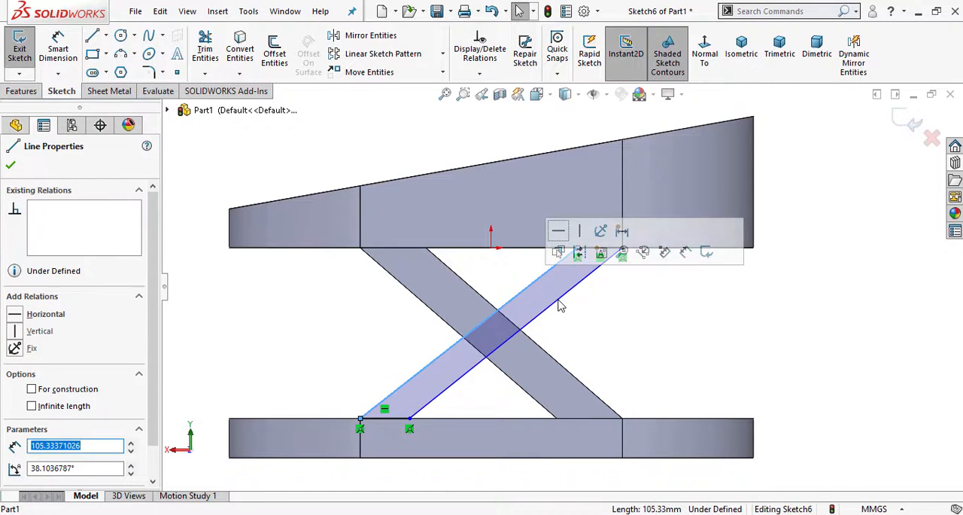
{"action": "left_click", "coordinate": [558, 302], "text": "ctrl"}
{"action": "left_click", "coordinate": [684, 236]}
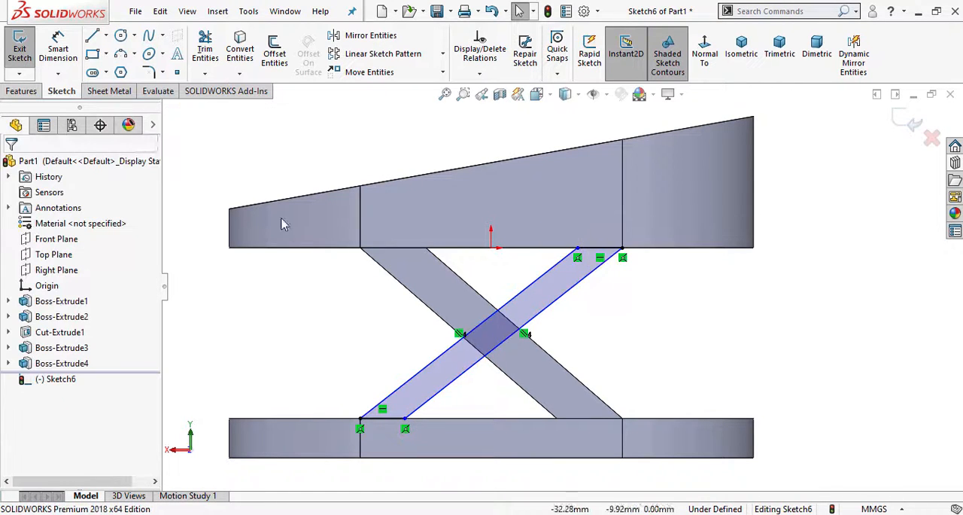
{"action": "left_click", "coordinate": [58, 49]}
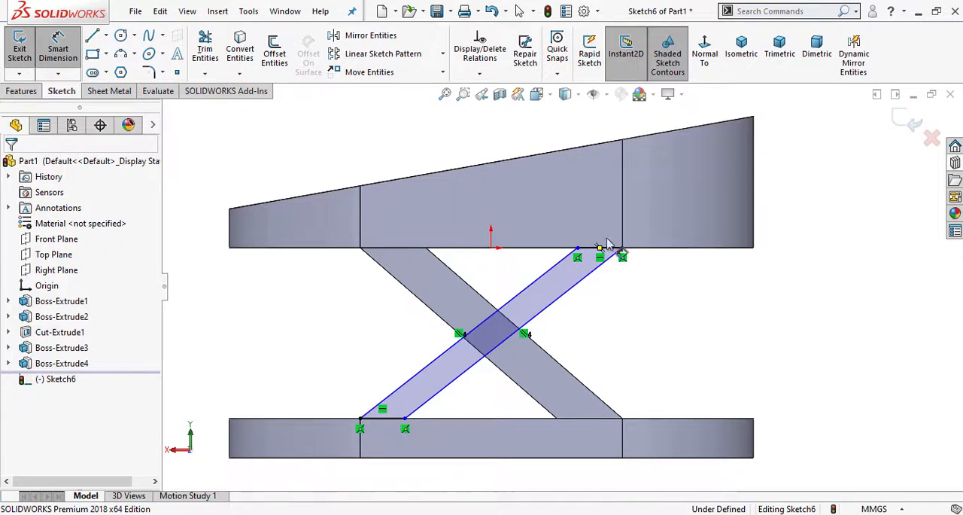
{"action": "left_click", "coordinate": [607, 248]}
{"action": "left_click", "coordinate": [593, 135]}
{"action": "type", "text": "25"}
{"action": "key", "text": "Return"}
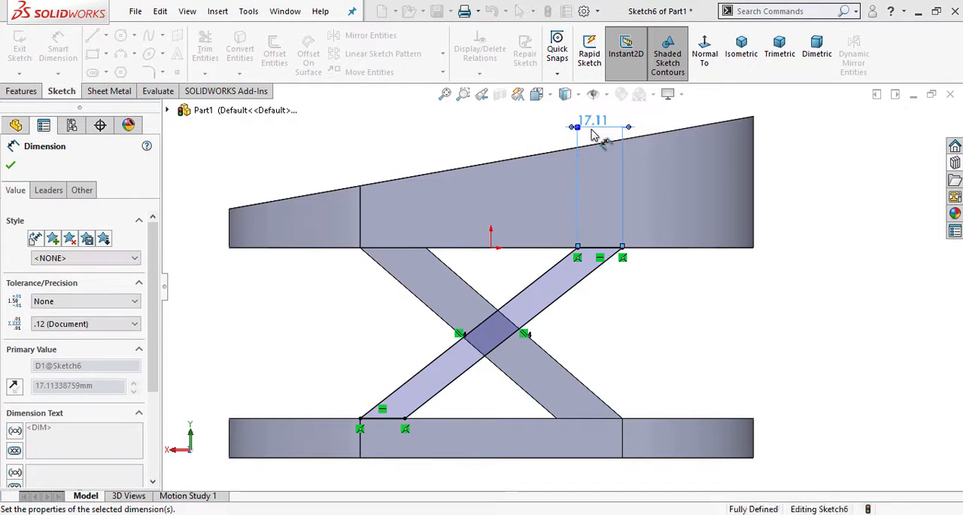
- Extrude the second brace sketch 10 mm Blind in the reversed direction, inward over the base plate
{"action": "left_click", "coordinate": [21, 91]}
{"action": "left_click", "coordinate": [25, 51]}
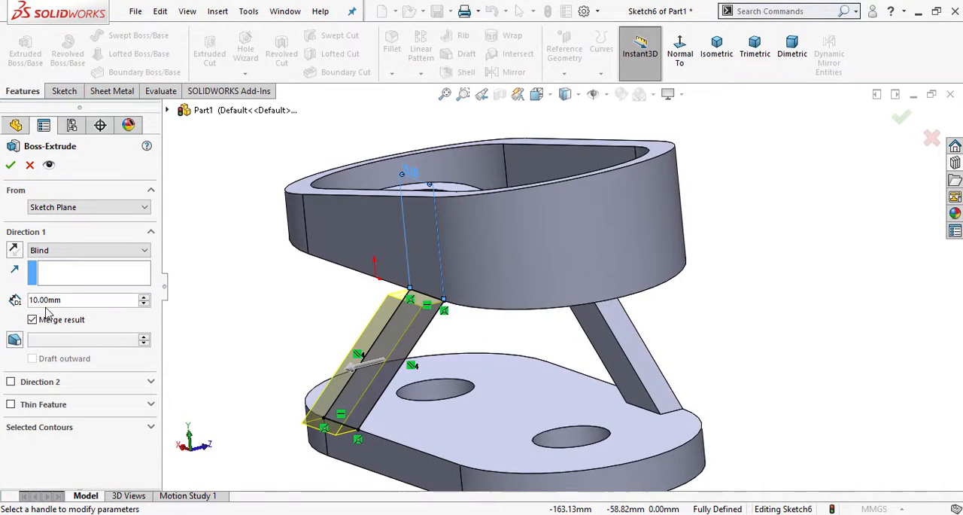
{"action": "left_click", "coordinate": [13, 250]}
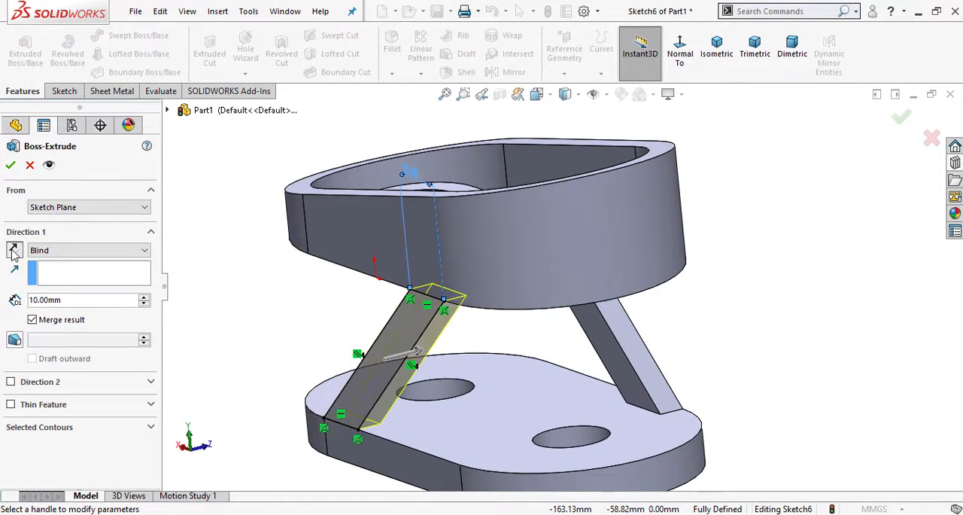
{"action": "left_click", "coordinate": [11, 167]}
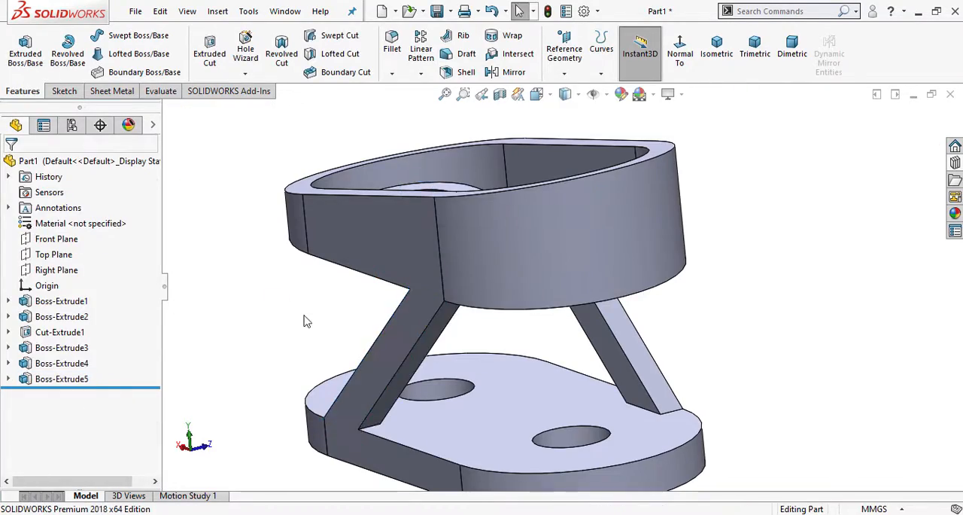
- Examine both braces on the model and compare them with the front, side and isometric views in the PDF drawing
{"action": "middle_click_drag", "start_coordinate": [304, 318], "coordinate": [602, 325]}
{"action": "key", "text": "f"}
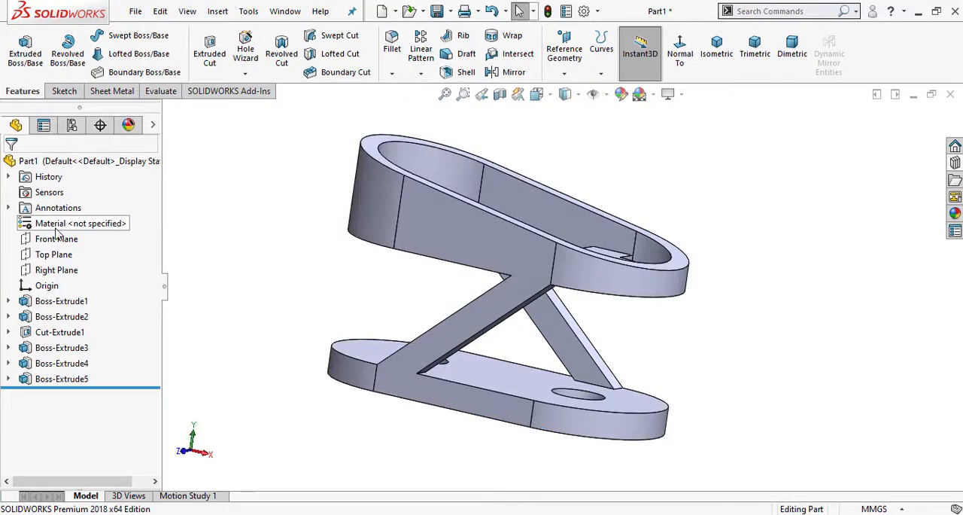
{"action": "middle_click_drag", "start_coordinate": [450, 314], "coordinate": [495, 417]}
{"action": "middle_click_drag", "start_coordinate": [549, 374], "coordinate": [656, 103]}
{"action": "left_click", "coordinate": [713, 57]}
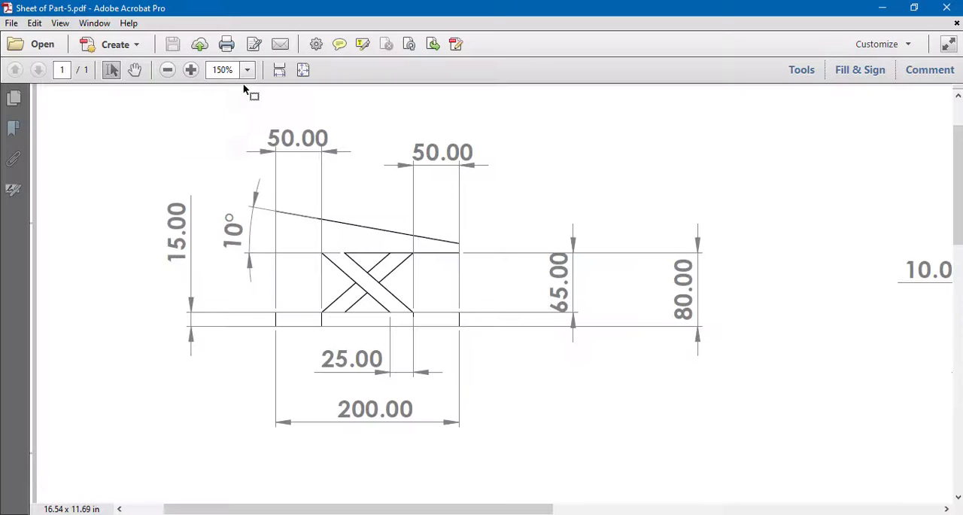
{"action": "left_click", "coordinate": [168, 70]}
{"action": "scroll", "coordinate": [529, 253], "scroll_direction": "up", "scroll_amount": 2}
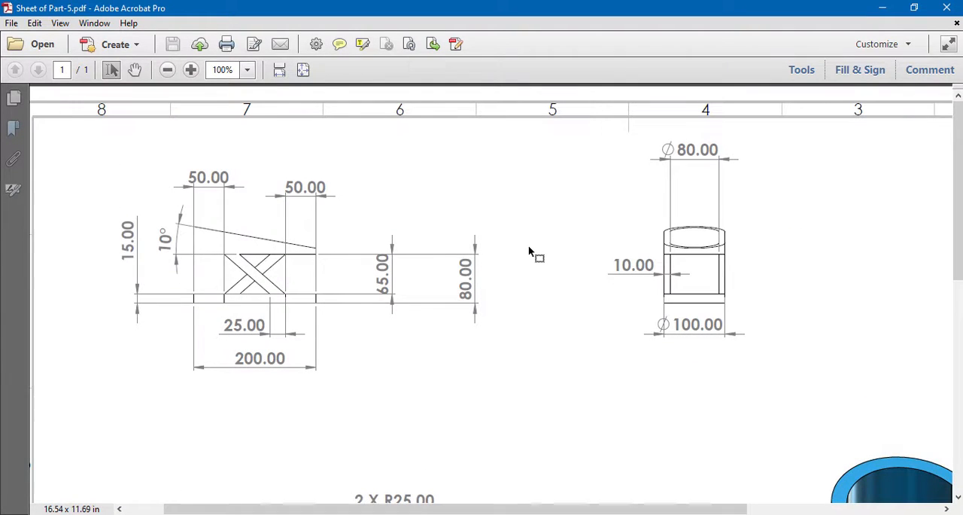
{"action": "scroll", "coordinate": [567, 325], "scroll_direction": "down", "scroll_amount": 6}
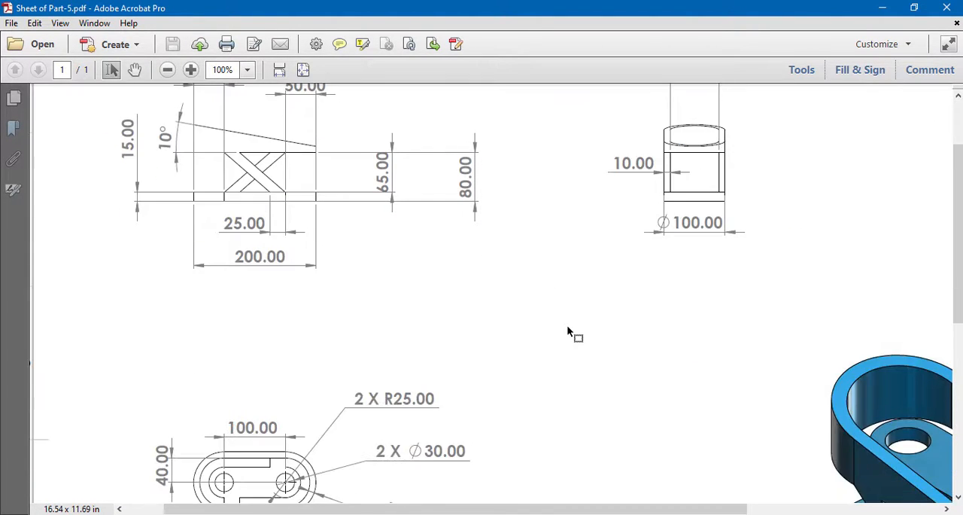
{"action": "middle_click_drag", "start_coordinate": [567, 326], "coordinate": [633, 325]}
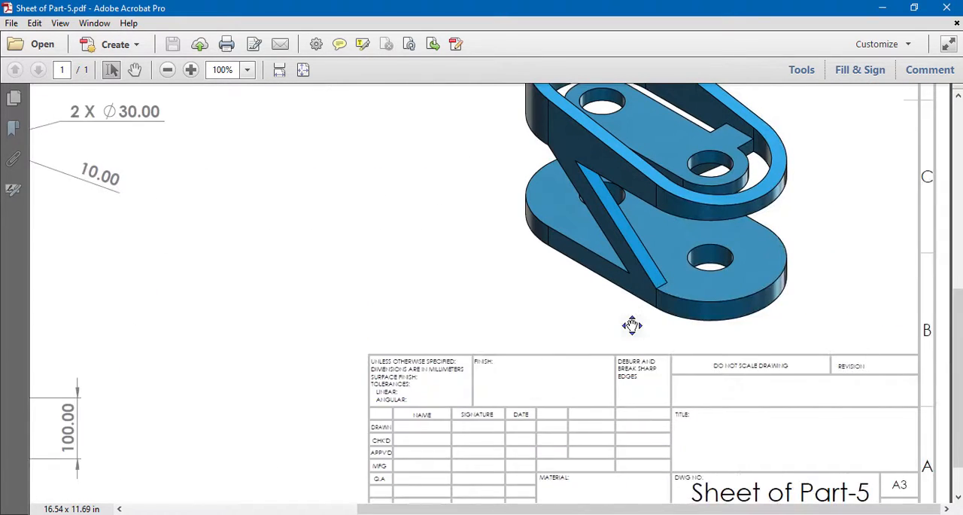
- Apply the polished steel appearance from the Metal, Steel category to the whole part
{"action": "scroll", "coordinate": [428, 465], "scroll_direction": "up", "scroll_amount": 2}
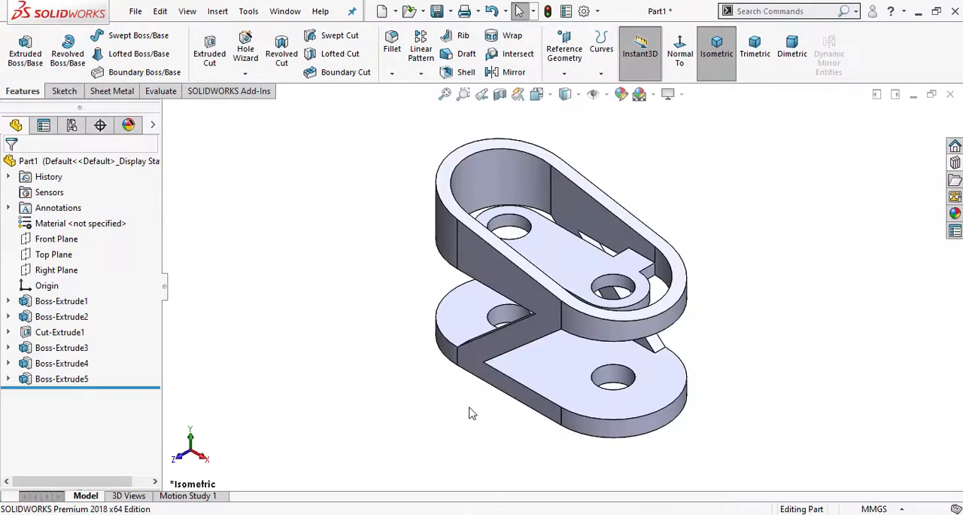
{"action": "left_click", "coordinate": [955, 213]}
{"action": "scroll", "coordinate": [830, 170], "scroll_direction": "up", "scroll_amount": 5}
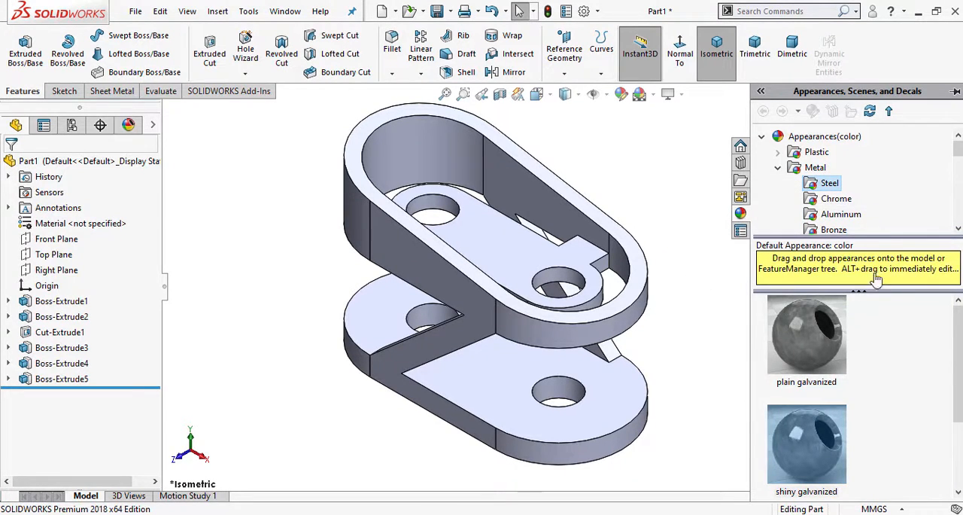
{"action": "double_click", "coordinate": [819, 357]}
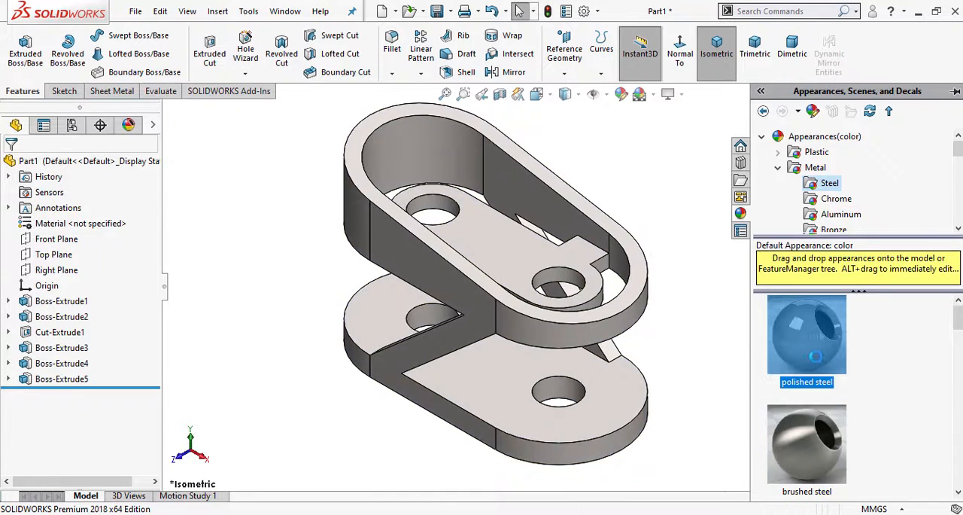
- Recolor the part's polished steel appearance to a standard cyan adjusted to blue with RGB 0, 160, 255
{"action": "left_click", "coordinate": [622, 93]}
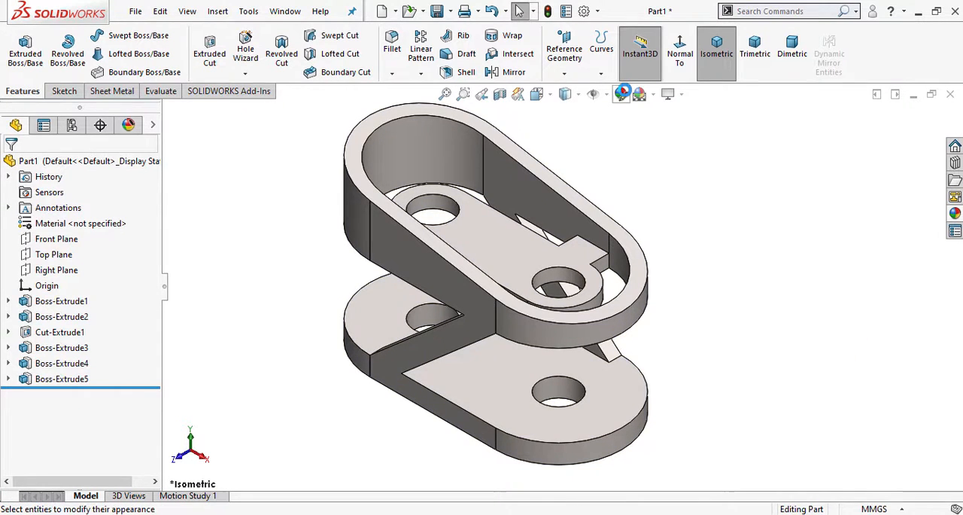
{"action": "left_click_drag", "start_coordinate": [153, 277], "coordinate": [153, 369]}
{"action": "left_click", "coordinate": [86, 315]}
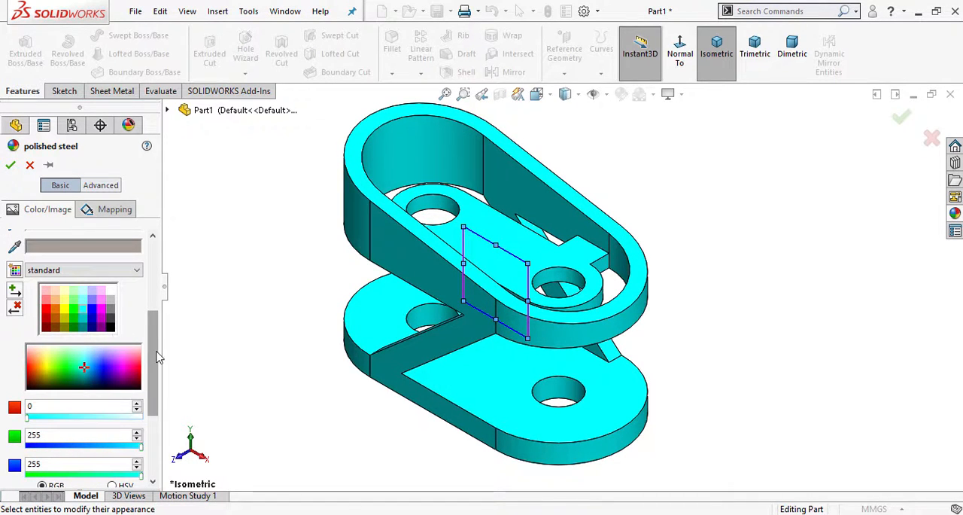
{"action": "left_click_drag", "start_coordinate": [155, 352], "coordinate": [155, 353]}
{"action": "left_click_drag", "start_coordinate": [139, 444], "coordinate": [99, 447]}
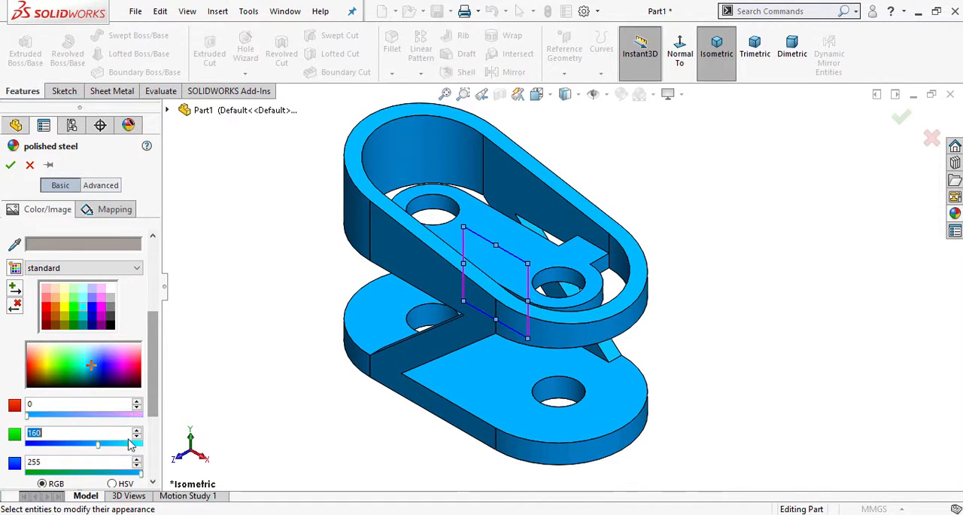
{"action": "left_click", "coordinate": [11, 164]}
- Save the part as Part-6 in the SolidworksTutorials folder
{"action": "key", "text": "z"}
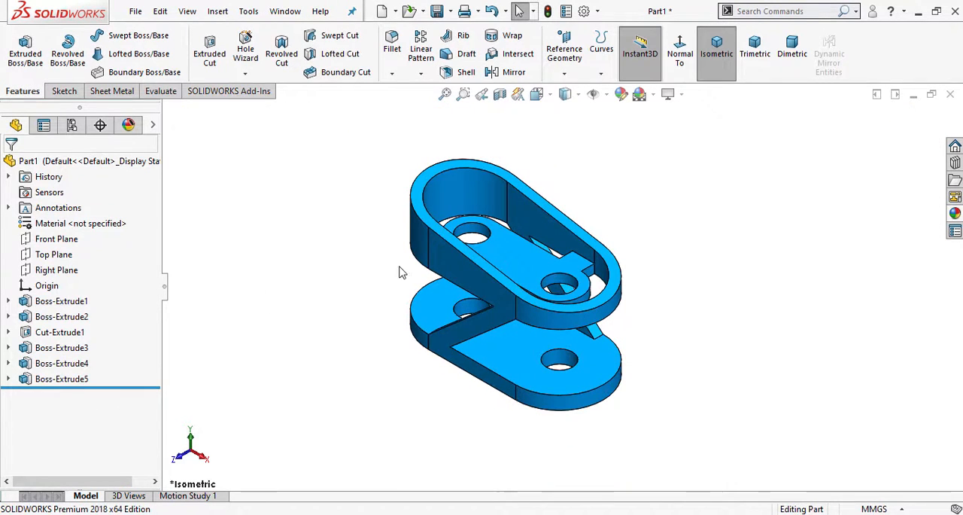
{"action": "scroll", "coordinate": [692, 113], "scroll_direction": "down", "scroll_amount": 1}
{"action": "scroll", "coordinate": [531, 321], "scroll_direction": "up", "scroll_amount": 1}
{"action": "scroll", "coordinate": [510, 388], "scroll_direction": "down", "scroll_amount": 1}
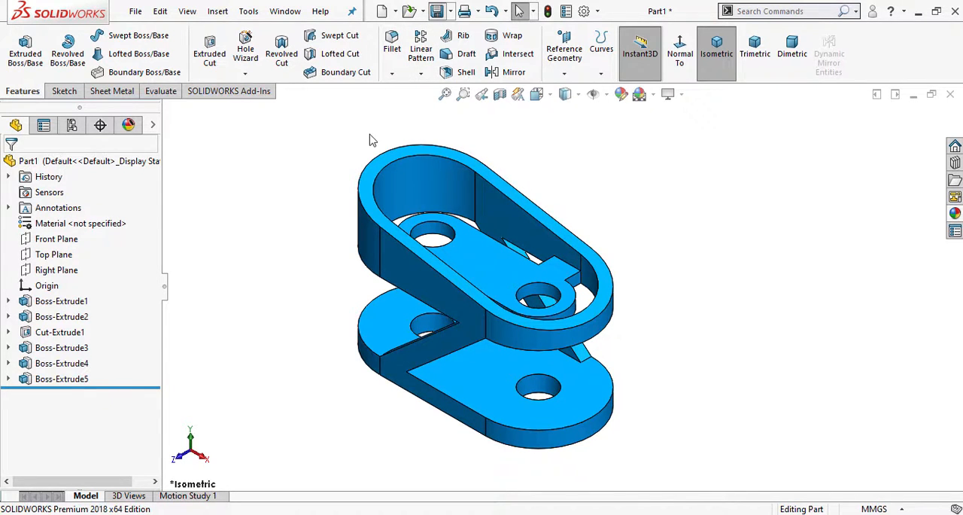
{"action": "key", "text": "ctrl+s"}
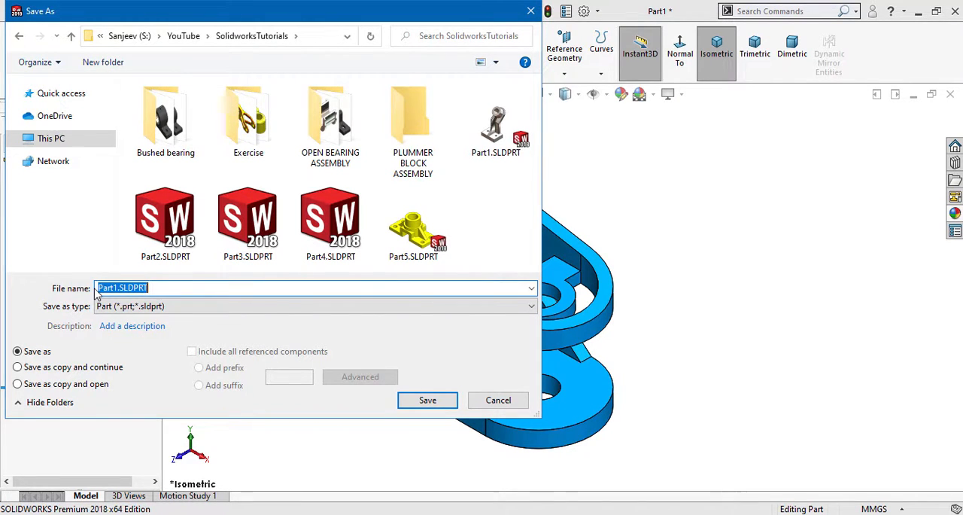
{"action": "type", "text": "Pa"}
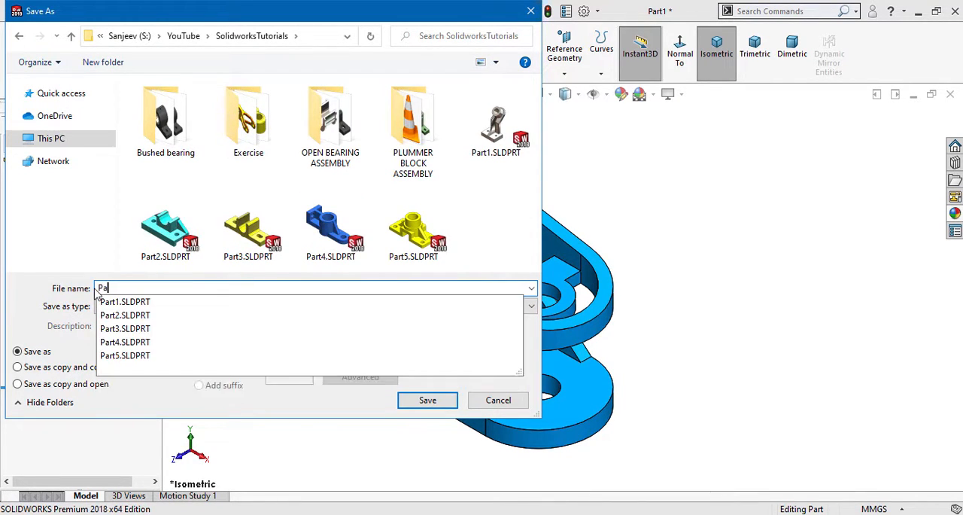
{"action": "type", "text": "rt-6"}
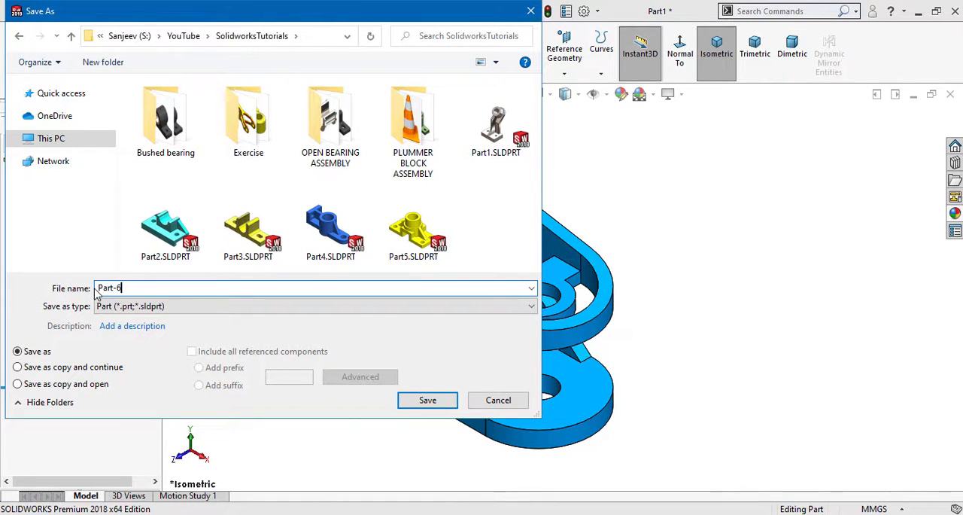
{"action": "left_click", "coordinate": [426, 400]}
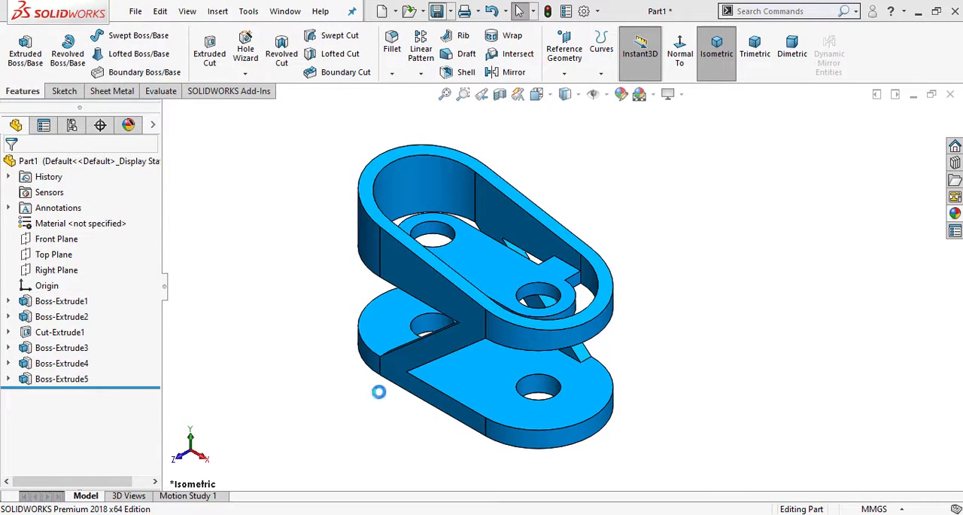